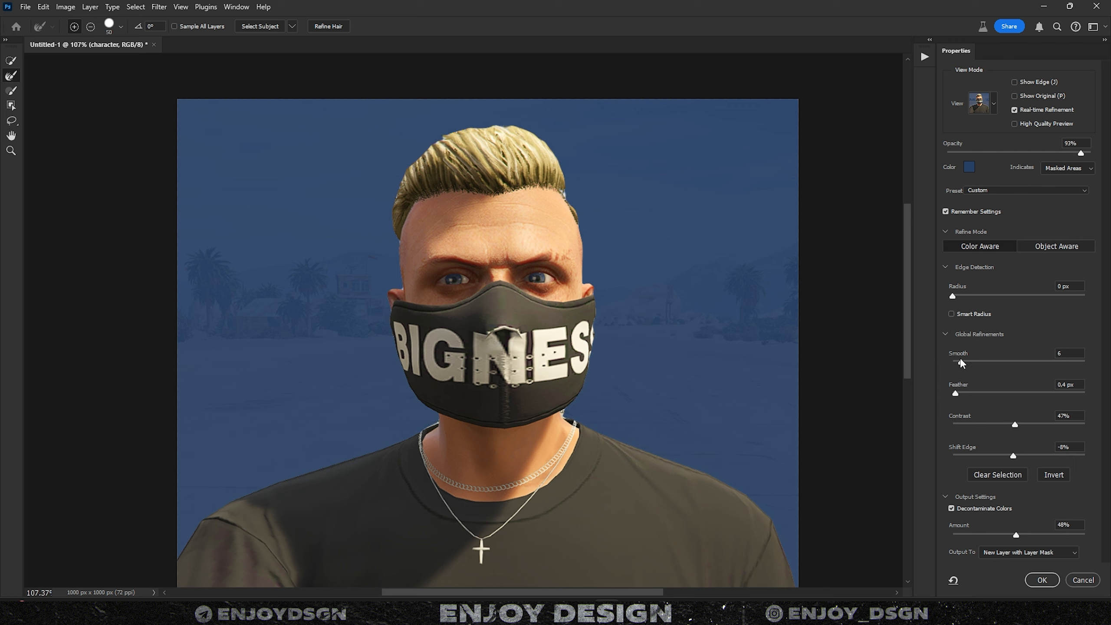
# - Refine the cutout edge to Smooth 3, Feather 0.6 px, Contrast 58% and Shift Edge +11%
pyautogui.moveTo(1029, 362); pyautogui.dragTo(960, 395)
pyautogui.moveTo(1017, 425)
pyautogui.mouseDown()
pyautogui.moveTo(1037, 425)
pyautogui.moveTo(1030, 430)
pyautogui.mouseUp()
pyautogui.moveTo(1012, 456)
pyautogui.mouseDown()
pyautogui.moveTo(1040, 454)
pyautogui.moveTo(1026, 455)
pyautogui.mouseUp()
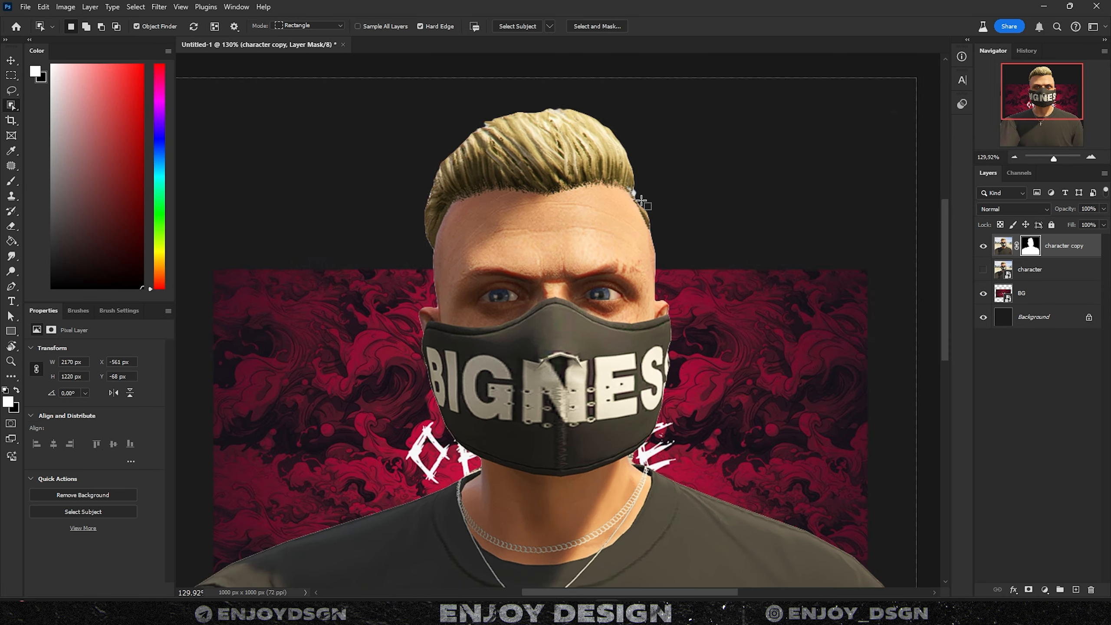
# - Touch up the mask beside the hair with a smaller brush, then convert the character copy to a smart object
pyautogui.scroll(5, 644, 186)
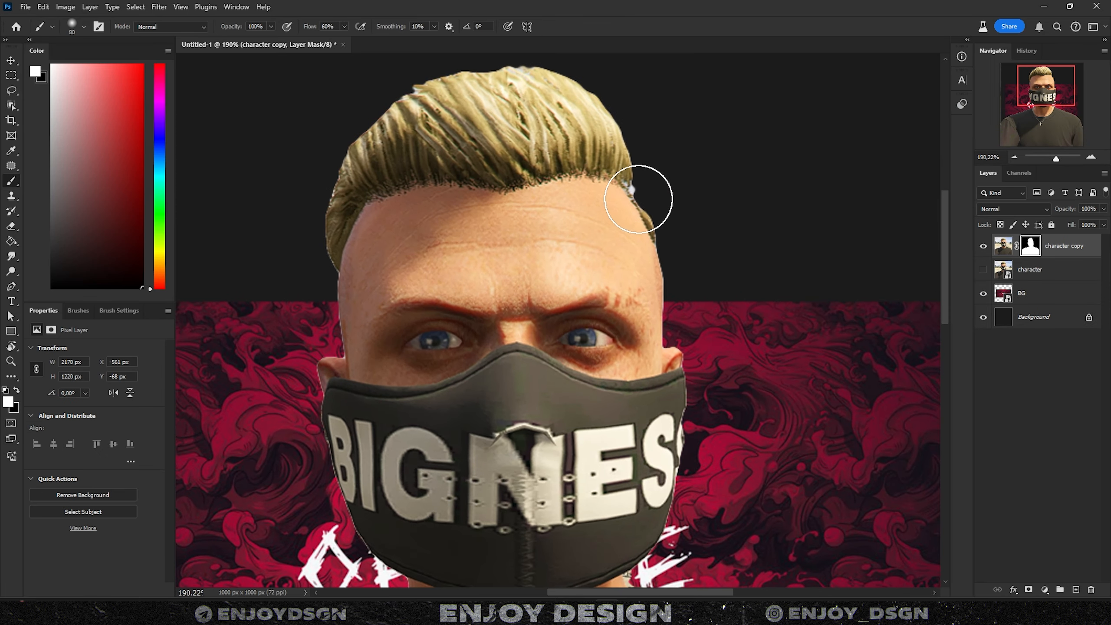
pyautogui.scroll(-2, 629, 183)
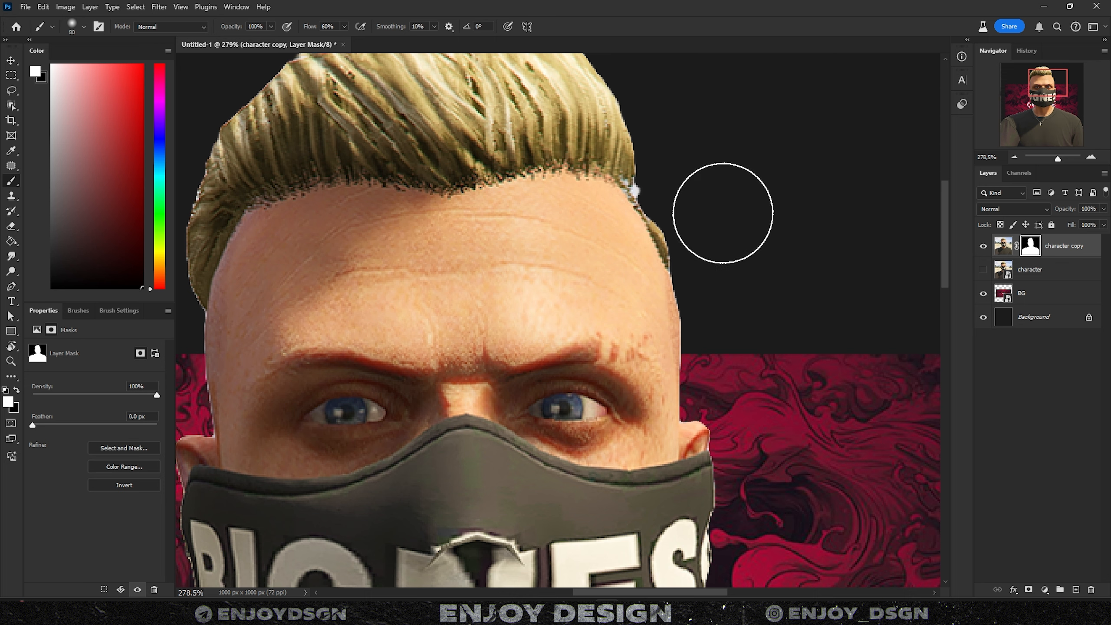
pyautogui.scroll(3, 693, 197)
pyautogui.press('[')
pyautogui.press('[')
pyautogui.press('[')
pyautogui.press('[')
pyautogui.press('[')
pyautogui.press('[')
pyautogui.press('[')
pyautogui.press('[')
pyautogui.moveTo(629, 186); pyautogui.dragTo(625, 201)
pyautogui.hotkey('ctrl', 'z')
pyautogui.press('x')
pyautogui.rightClick(1061, 248)
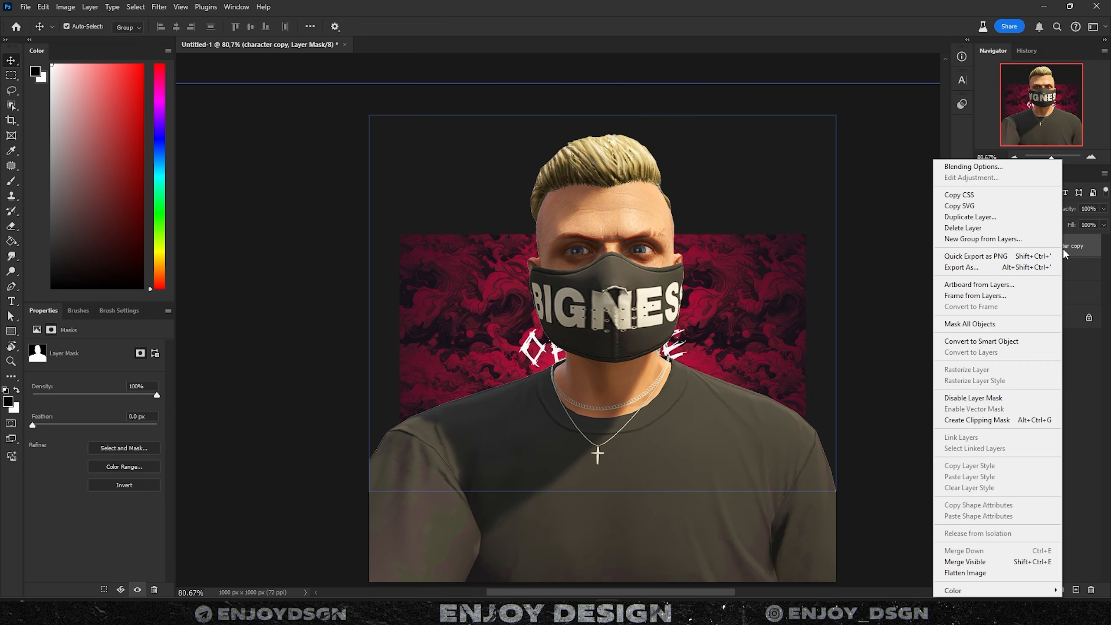
pyautogui.click(986, 342)
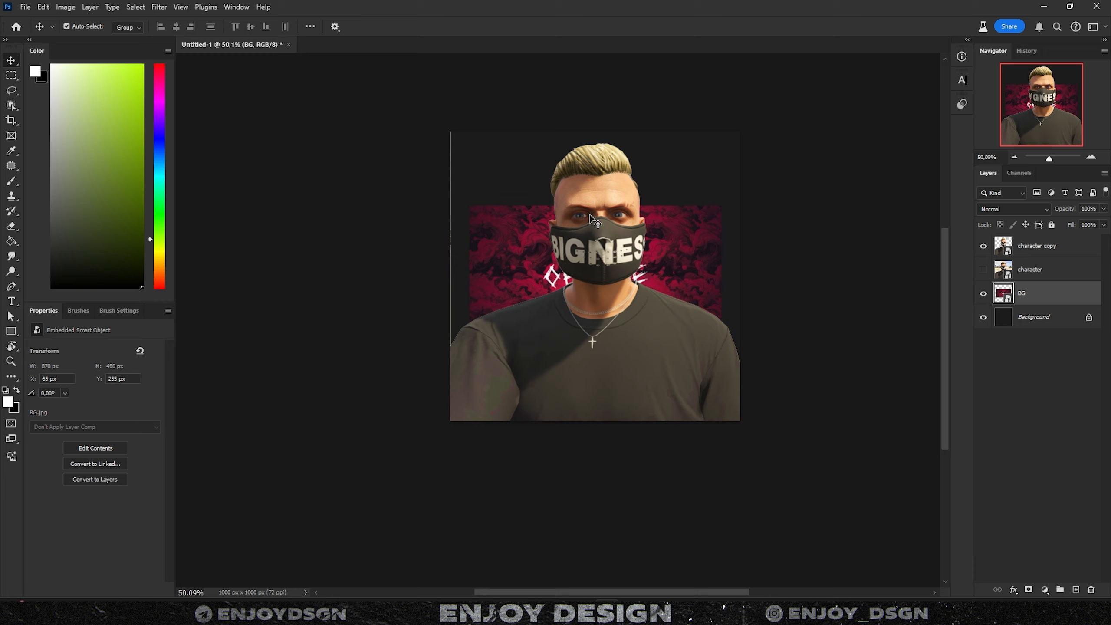
# - Scale the red BG banner to about 1895 × 1066 px to fill the canvas, then hide the character
pyautogui.hotkey('ctrl', 't')
pyautogui.moveTo(595, 206); pyautogui.dragTo(631, 87)
pyautogui.moveTo(627, 144); pyautogui.dragTo(609, 98)
pyautogui.moveTo(616, 148); pyautogui.dragTo(622, 150)
pyautogui.press('Return')
pyautogui.hotkey('ctrl', '+')
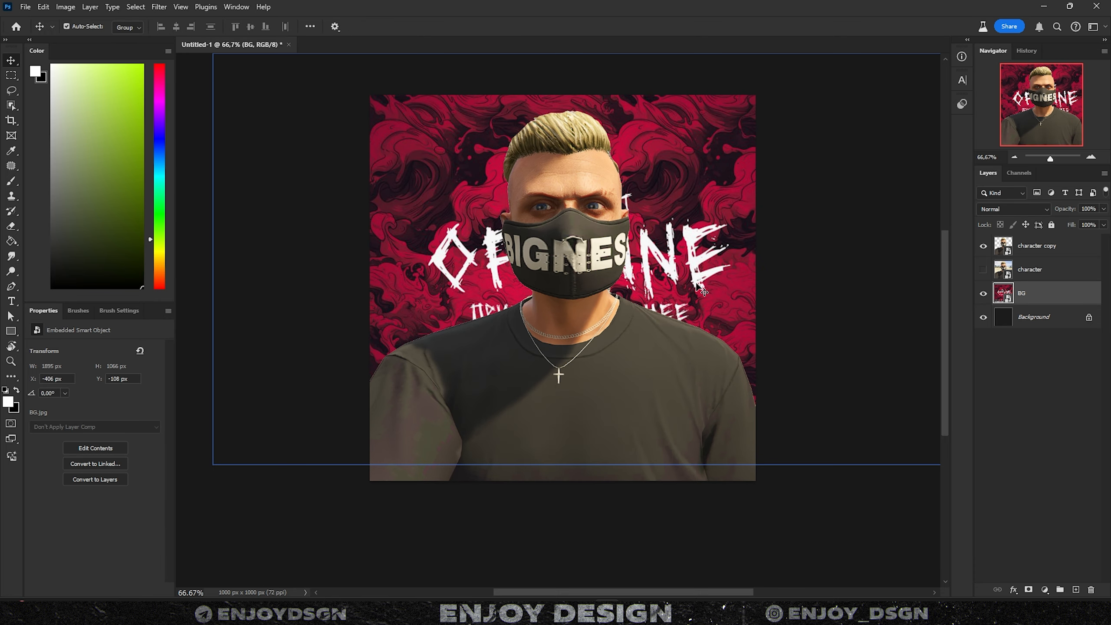
pyautogui.click(983, 246)
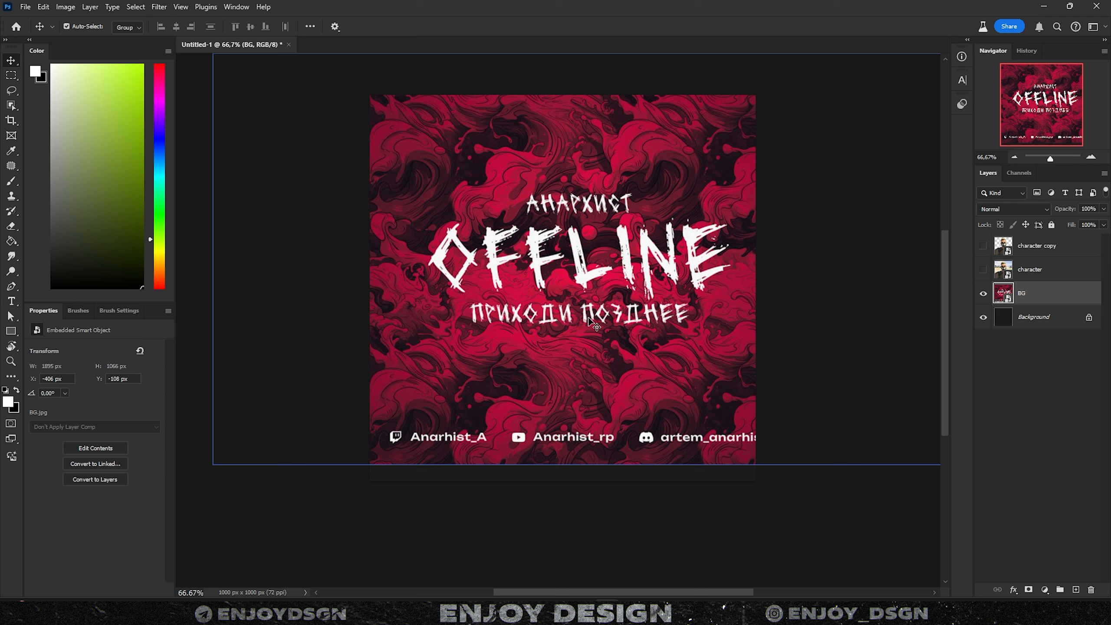
# - Marquee-select the АНАРХИСТ line, the OFFLINE title and the ПРИХОДИ ПОЗДНЕЕ line together
pyautogui.press('m')
pyautogui.moveTo(510, 185); pyautogui.dragTo(642, 216)
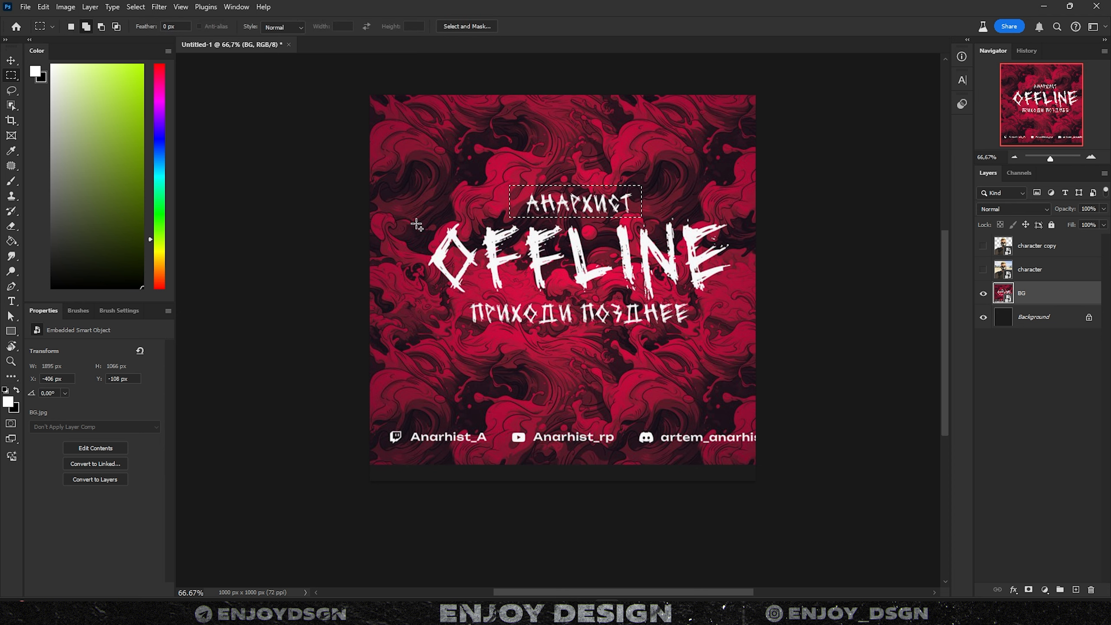
pyautogui.keyDown('shift'); pyautogui.moveTo(422, 215); pyautogui.dragTo(734, 296); pyautogui.keyUp('shift')
pyautogui.keyDown('shift'); pyautogui.moveTo(461, 296); pyautogui.dragTo(696, 328); pyautogui.keyUp('shift')
# - Rasterize the BG layer and Content-Aware Fill the selected text with the surrounding swirls
pyautogui.press('w')
pyautogui.rightClick(1041, 298)
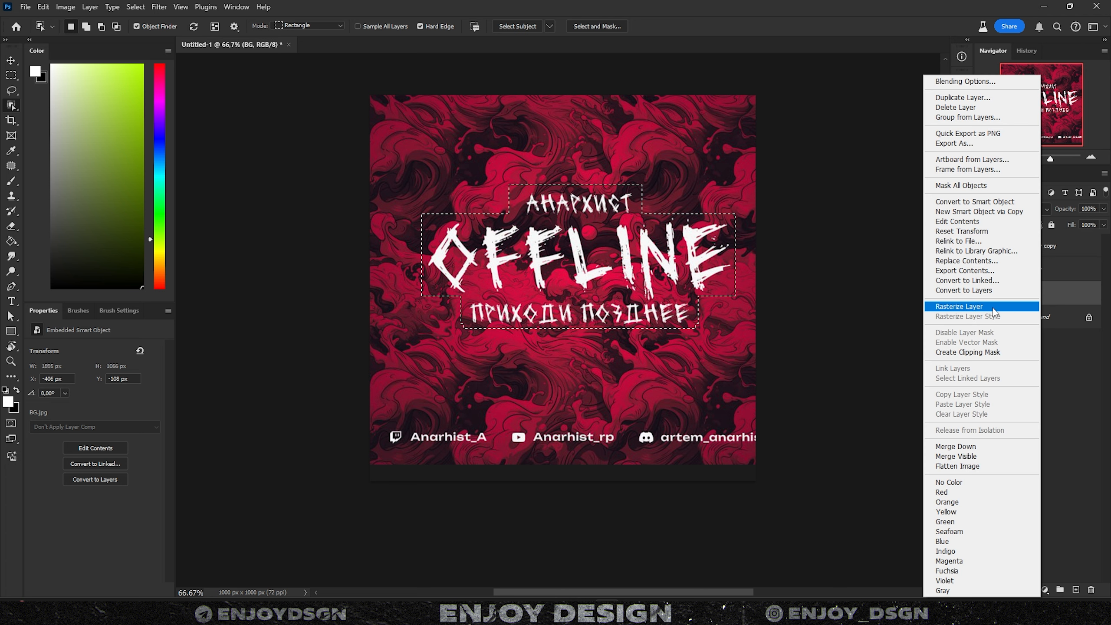
pyautogui.click(981, 307)
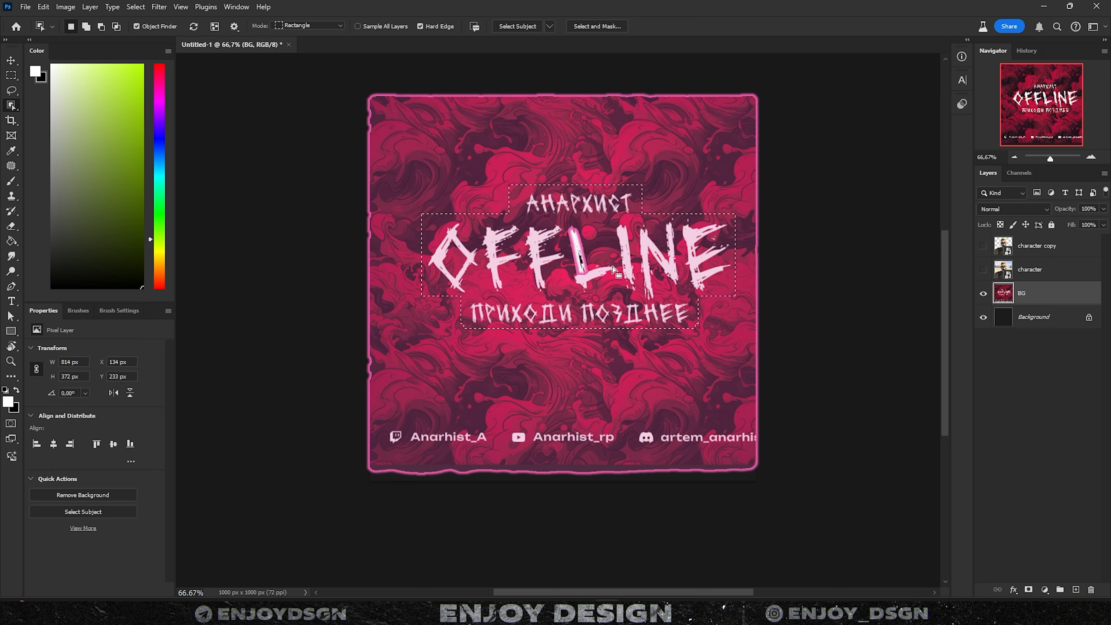
pyautogui.rightClick(614, 270)
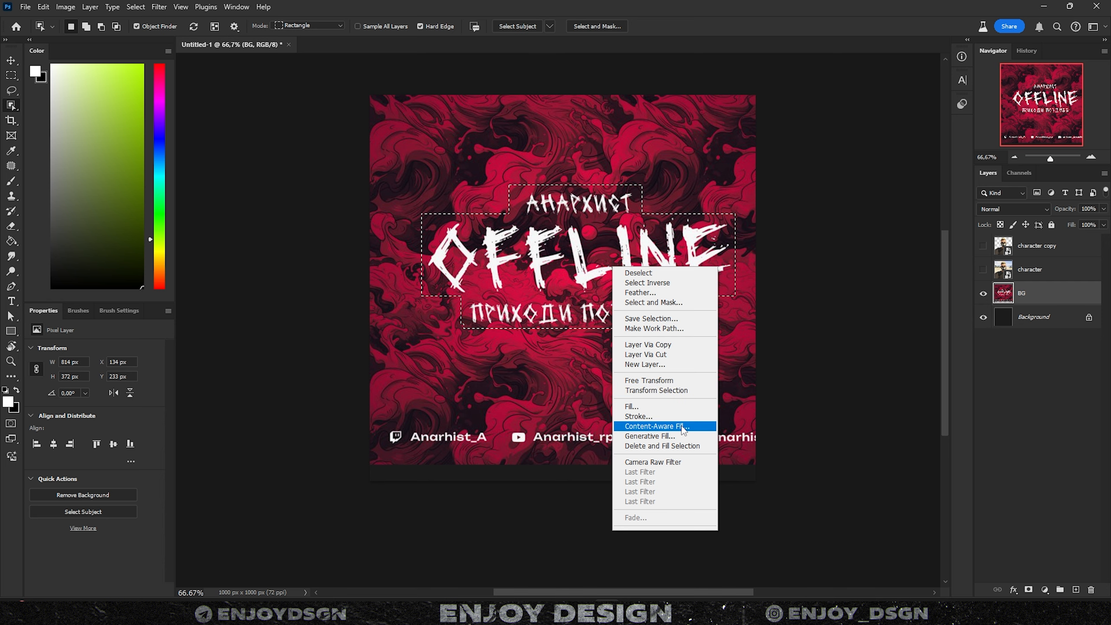
pyautogui.click(683, 426)
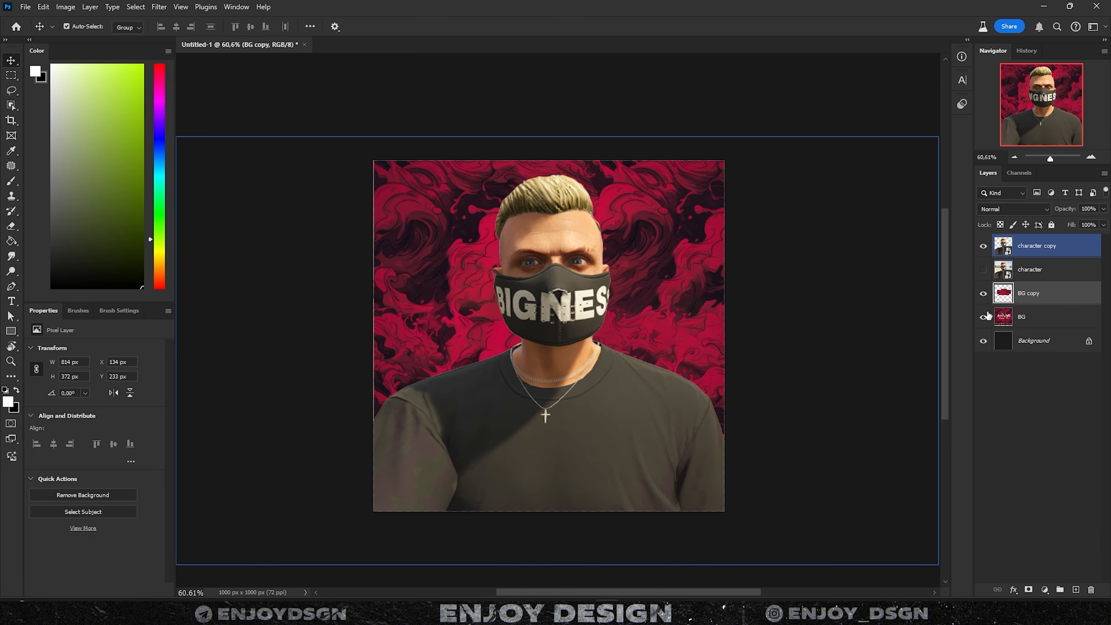
# - Inspect the filled area up close with the character hidden, then fit the canvas in view
pyautogui.moveTo(694, 295)
pyautogui.mouseDown()
pyautogui.moveTo(710, 301)
pyautogui.moveTo(679, 282)
pyautogui.mouseUp()
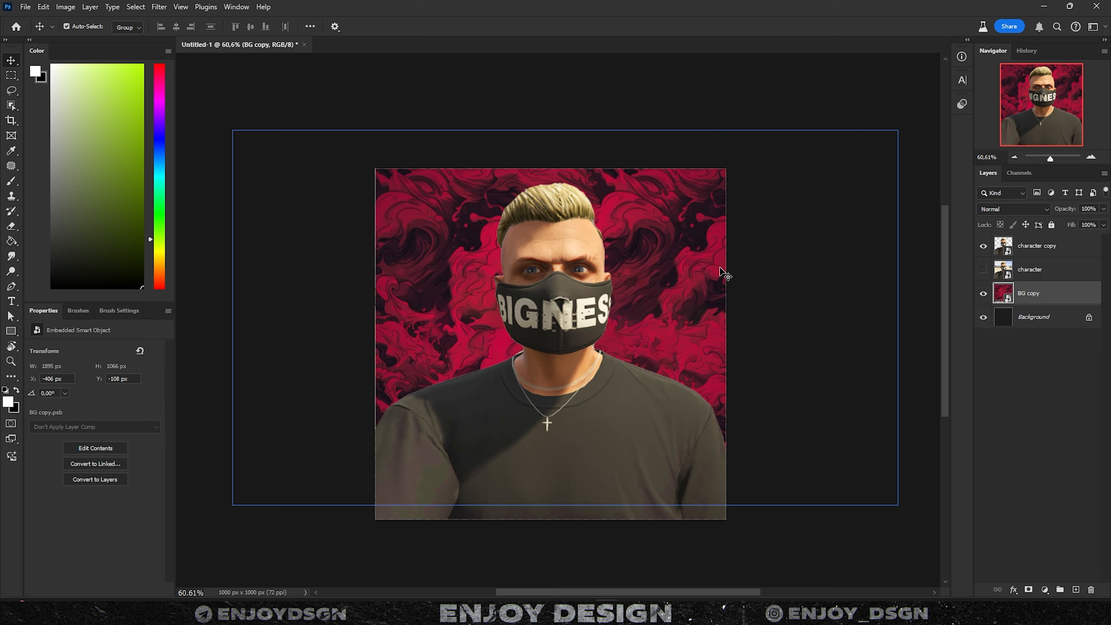
pyautogui.scroll(8, 679, 302)
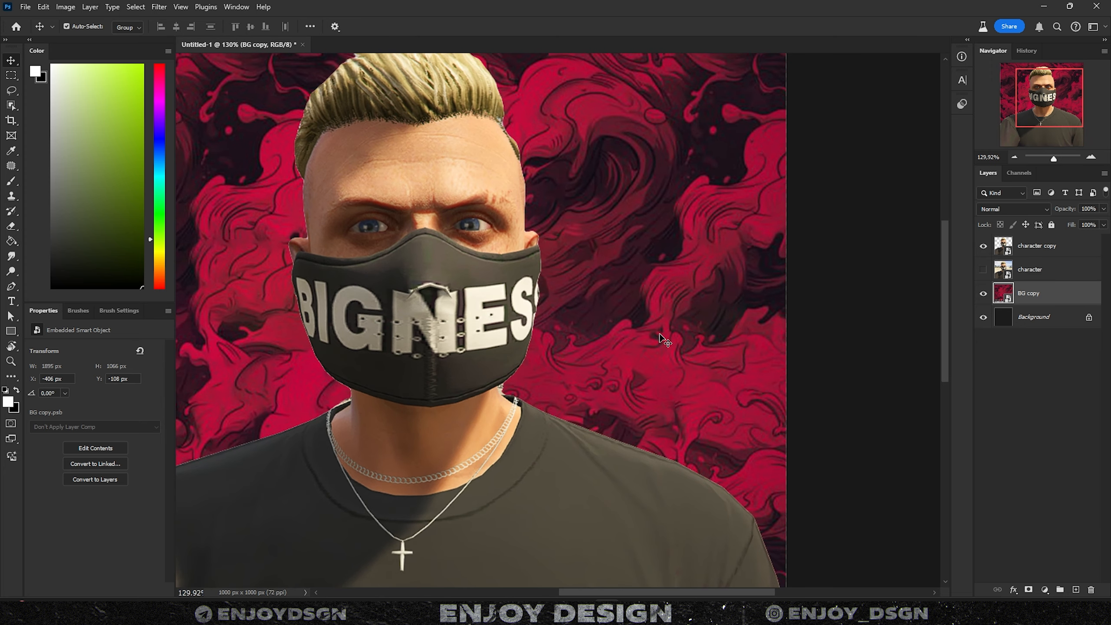
pyautogui.scroll(-6, 658, 311)
pyautogui.moveTo(405, 261); pyautogui.dragTo(453, 267)
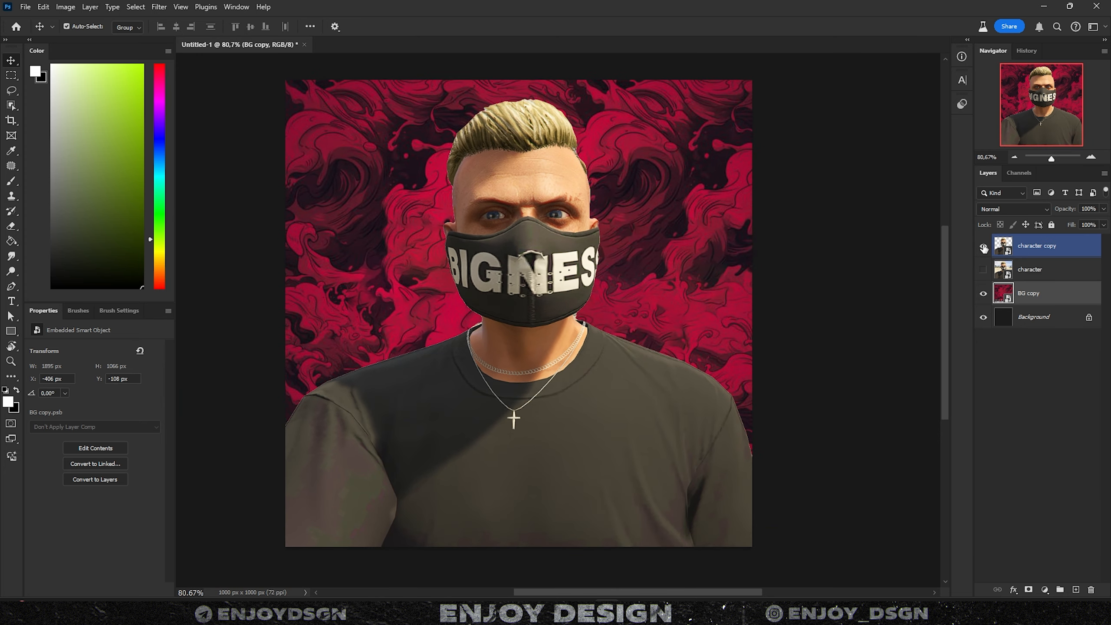
pyautogui.click(984, 248)
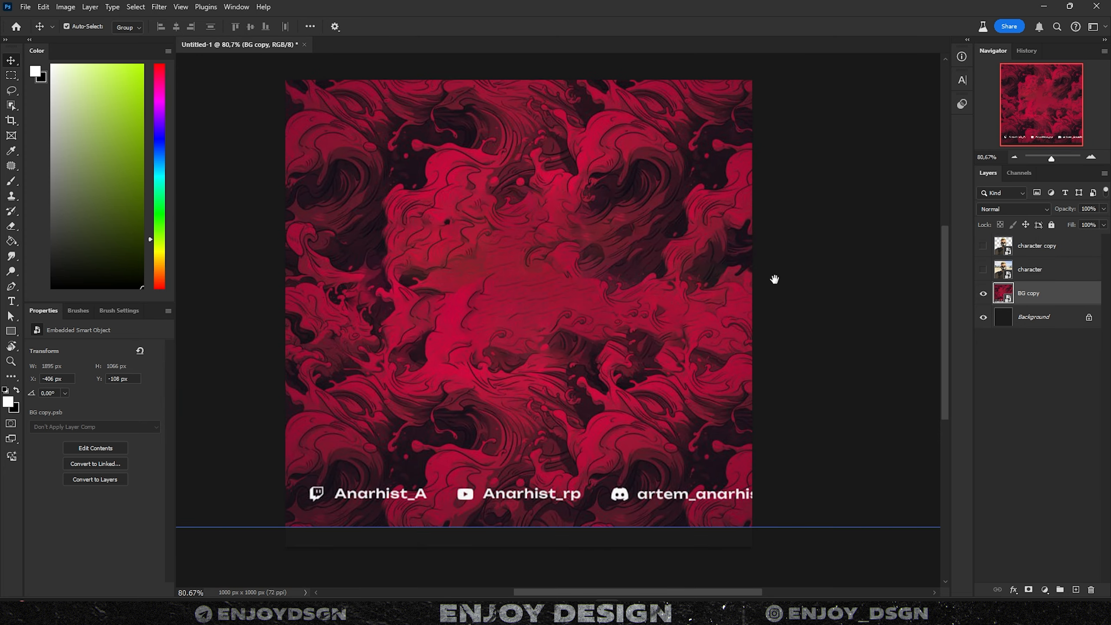
pyautogui.hotkey('ctrl', '-')
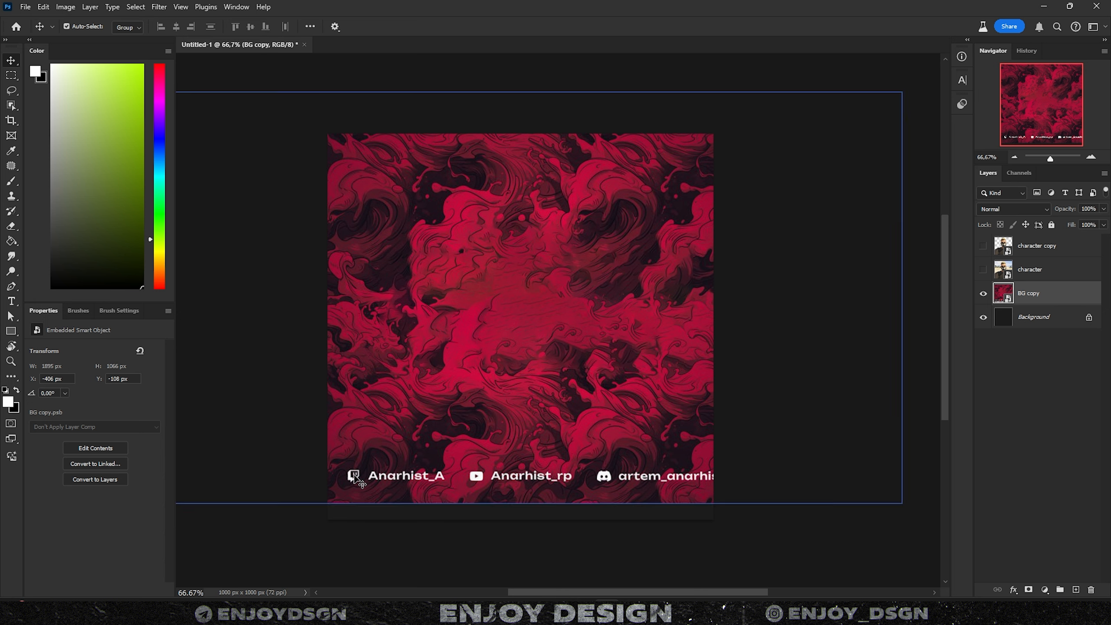
# - Export via Save for Web (Legacy) as a maximum-quality JPEG, Untitled-1.jpg, in the IMG folder
pyautogui.click(983, 245)
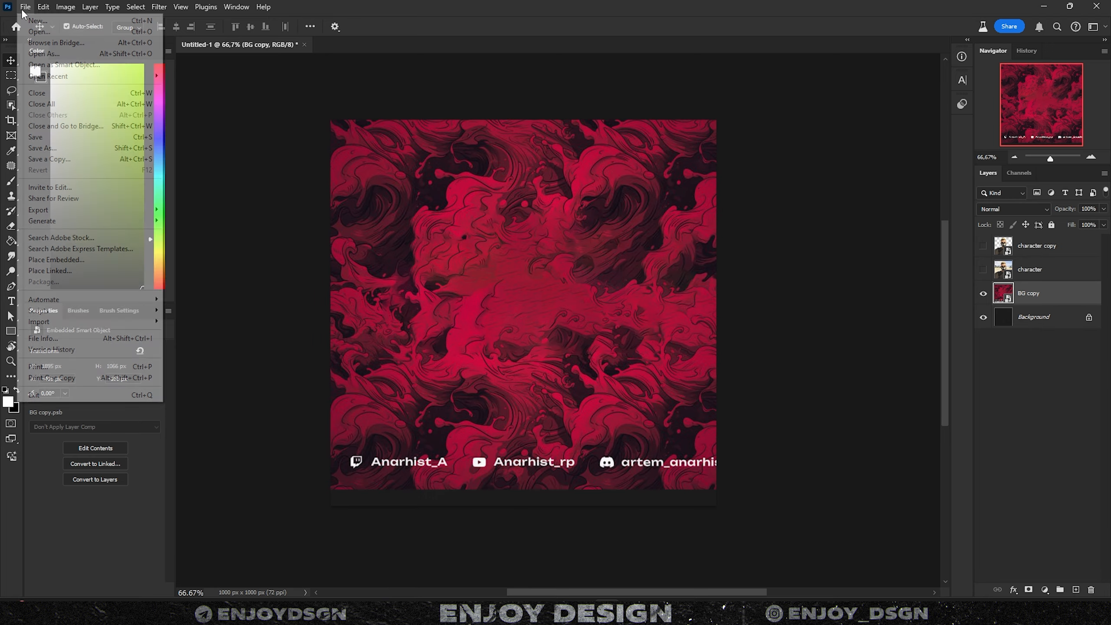
pyautogui.click(25, 6)
pyautogui.moveTo(87, 210)
pyautogui.click(235, 255)
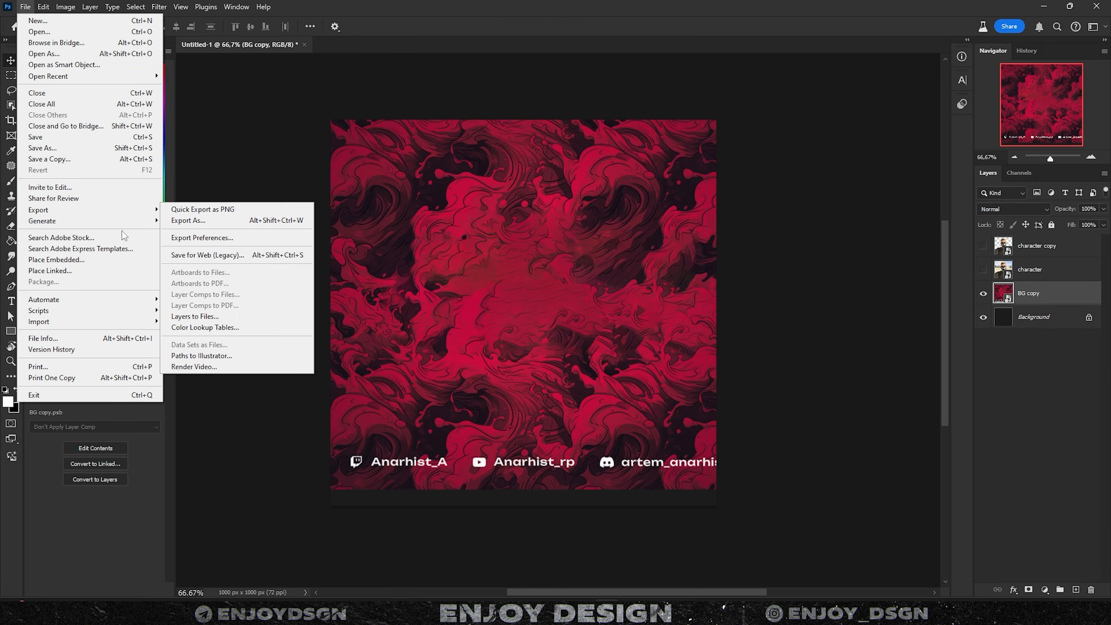
pyautogui.click(232, 254)
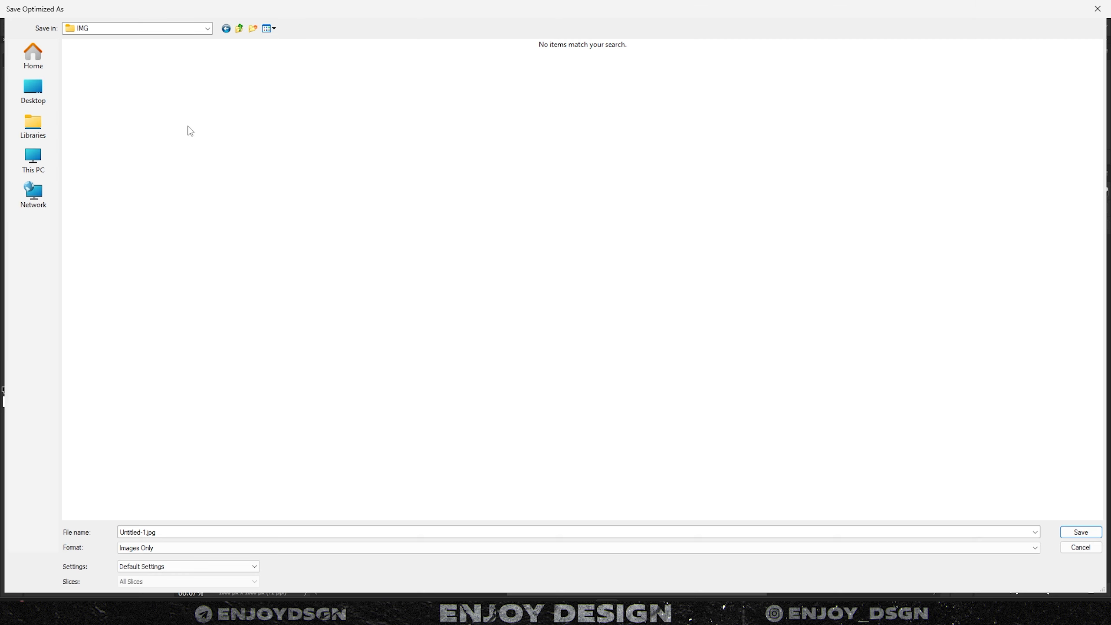
pyautogui.click(1073, 532)
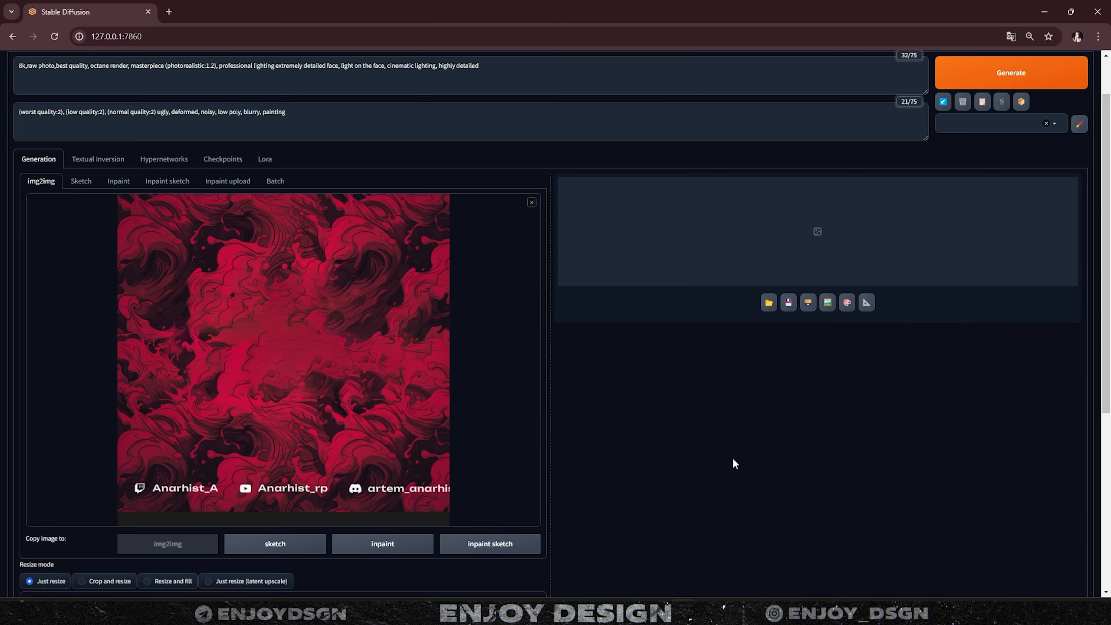
pyautogui.scroll(1, 490, 483)
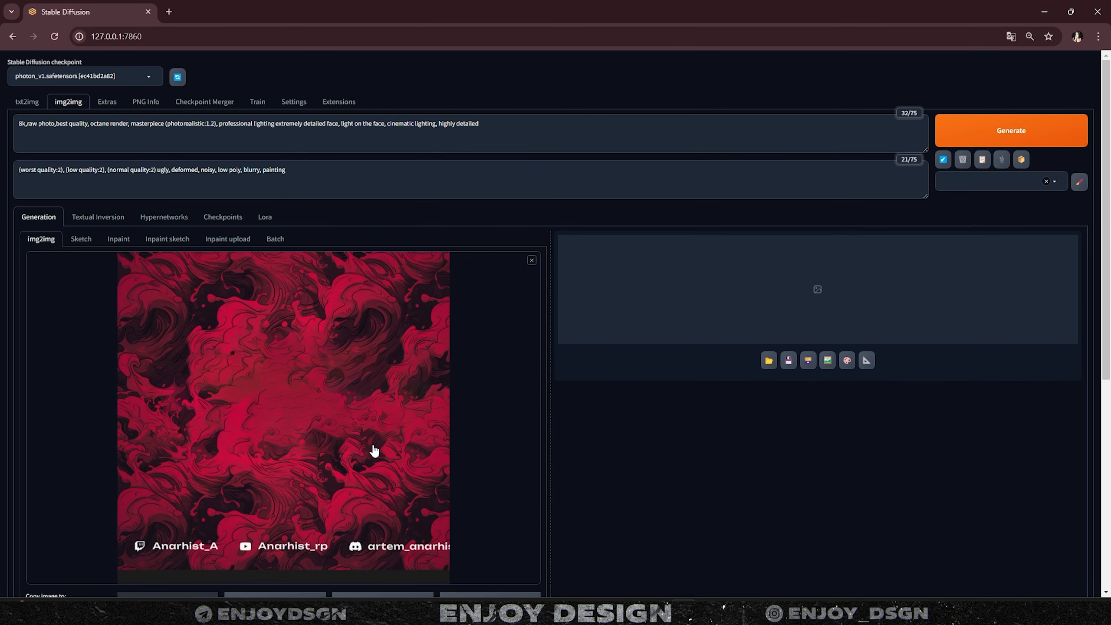
# - Review the positive and negative prompts in Stable Diffusion's img2img tab
pyautogui.scroll(-1, 235, 290)
pyautogui.scroll(1, 437, 174)
pyautogui.moveTo(525, 123); pyautogui.dragTo(18, 120)
pyautogui.moveTo(429, 184); pyautogui.dragTo(39, 164)
pyautogui.click(395, 173)
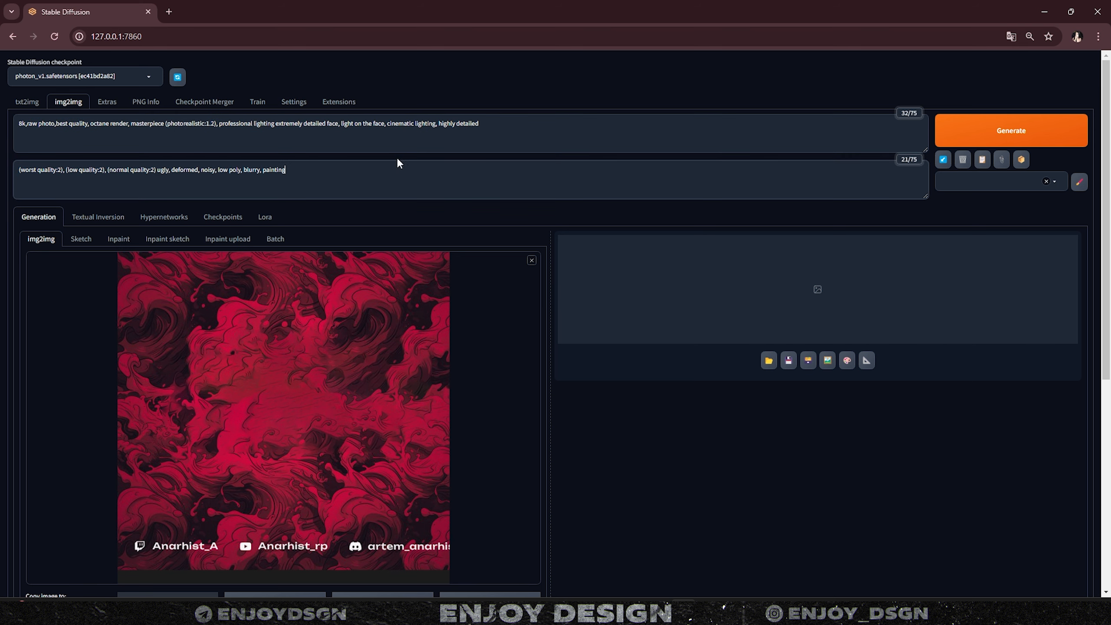
pyautogui.click(456, 138)
pyautogui.moveTo(458, 128); pyautogui.dragTo(3, 124)
pyautogui.click(503, 77)
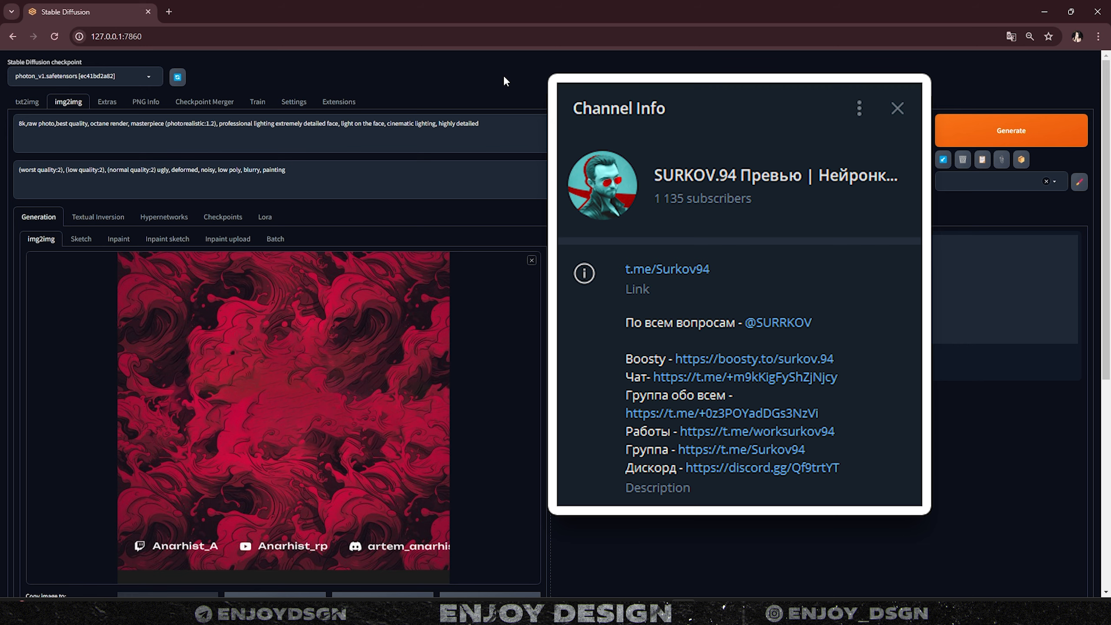
# - View the generated red swirl background at full size, then close the preview
pyautogui.scroll(-7, 621, 317)
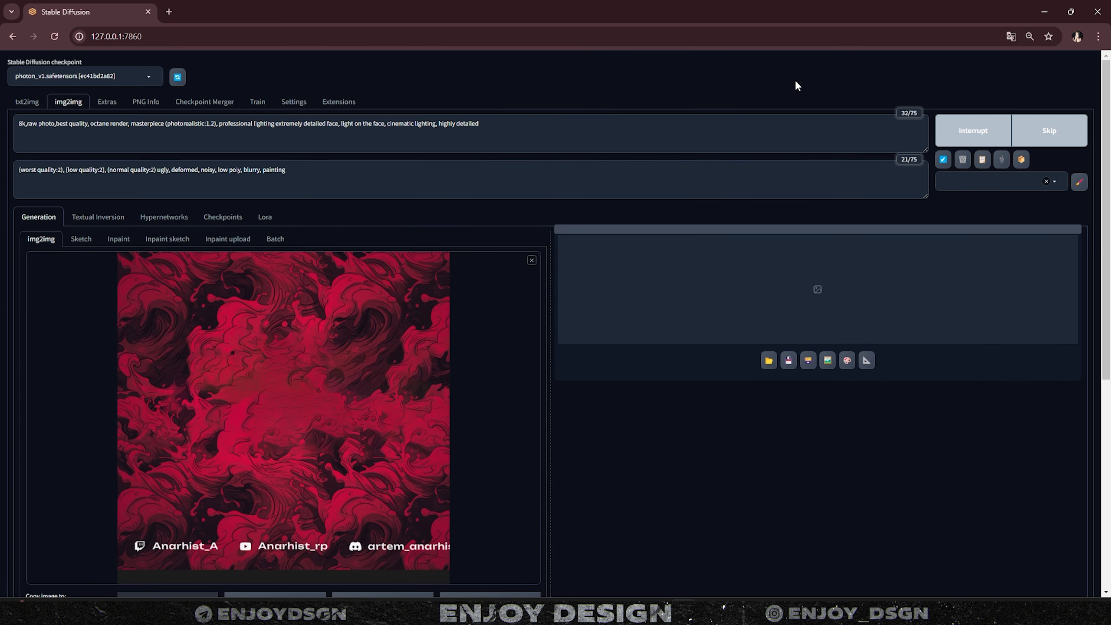
pyautogui.click(608, 301)
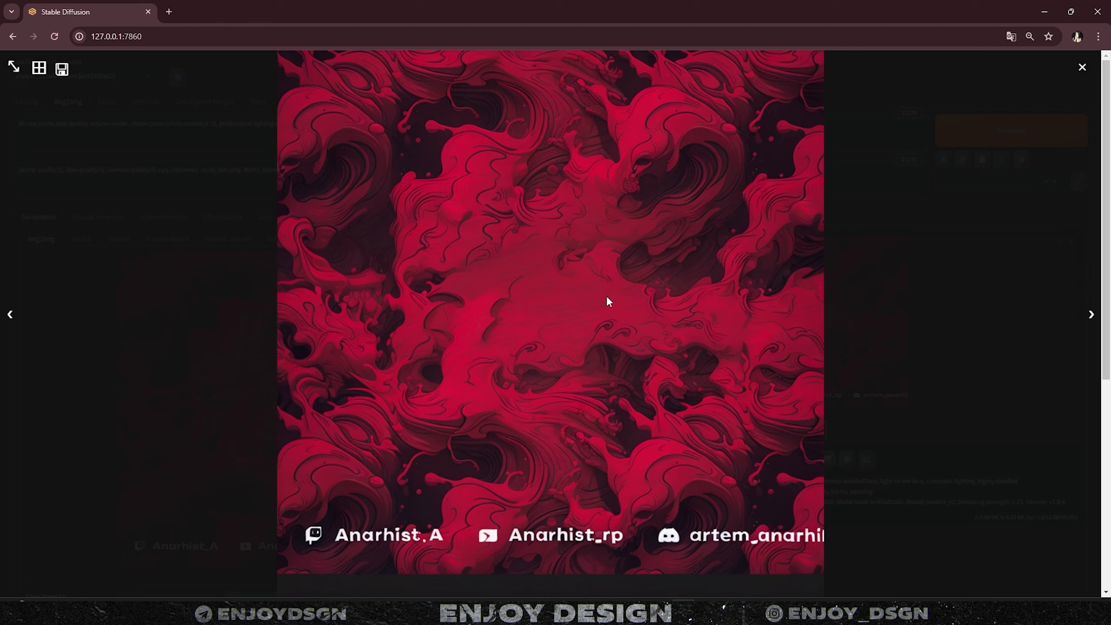
pyautogui.click(900, 224)
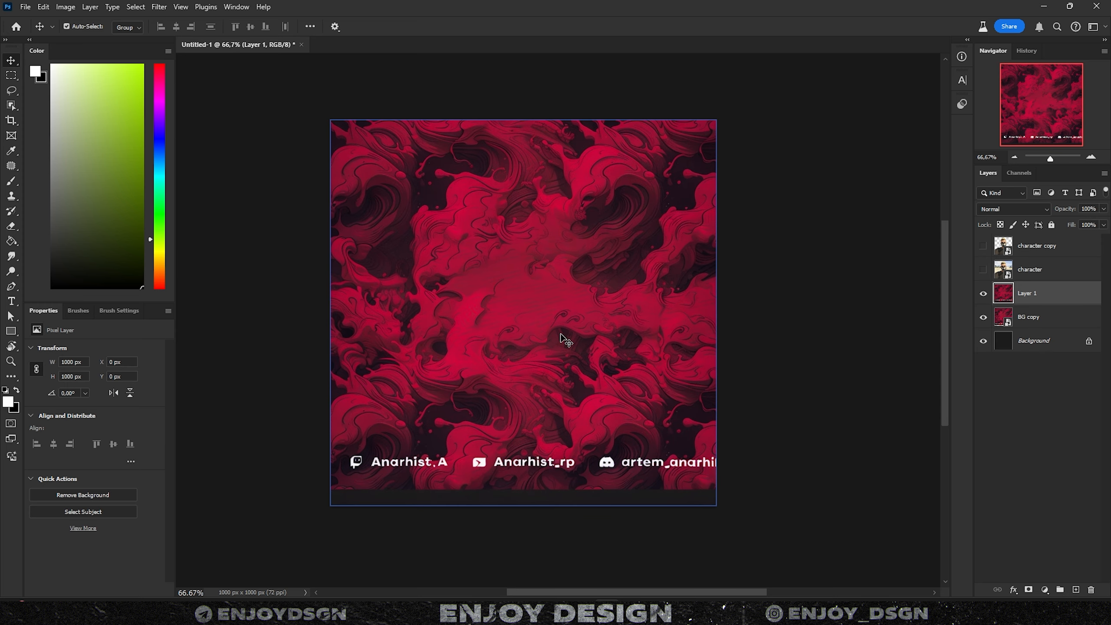
# - Compare the new Layer 1 background on and off, then make the character copy visible
pyautogui.click(982, 292)
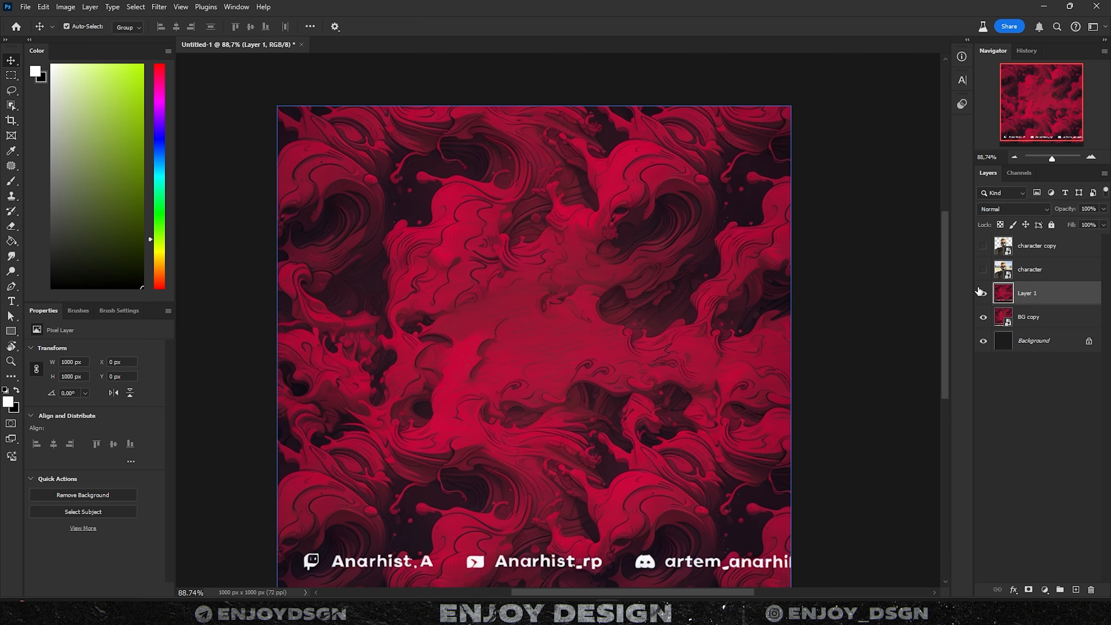
pyautogui.click(982, 294)
pyautogui.click(983, 294)
pyautogui.click(983, 294)
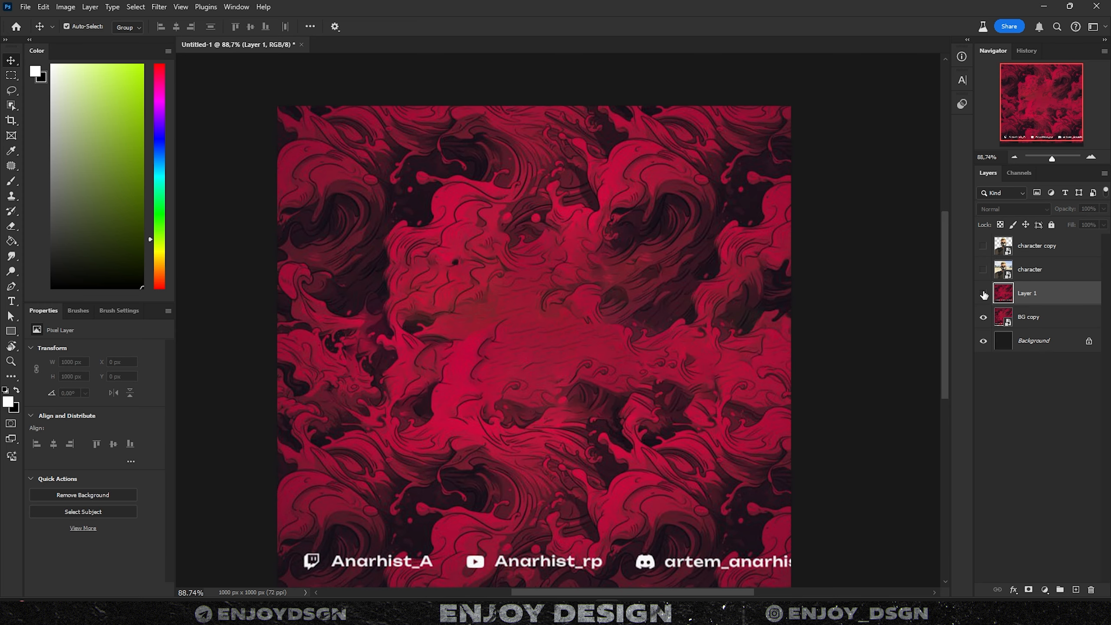
pyautogui.click(983, 294)
pyautogui.click(982, 294)
pyautogui.click(982, 294)
pyautogui.click(983, 247)
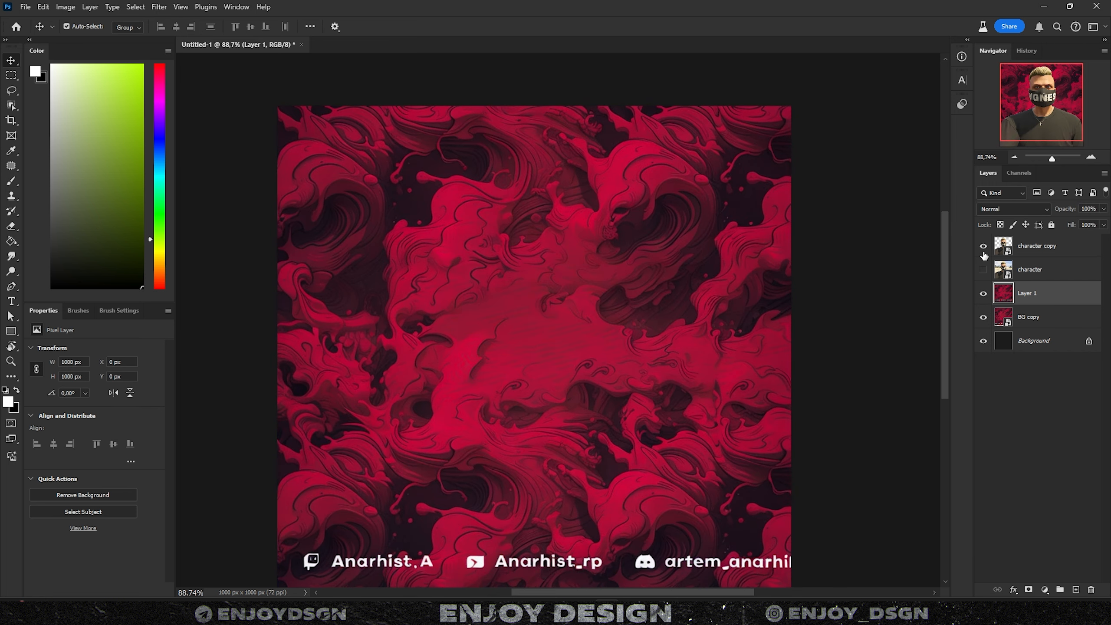
# - Convert Layer 1 to a smart object and, in Camera Raw, set exposure +0.15, contrast +23, highlights −79
pyautogui.scroll(-2, 772, 330)
pyautogui.moveTo(797, 347); pyautogui.dragTo(764, 309)
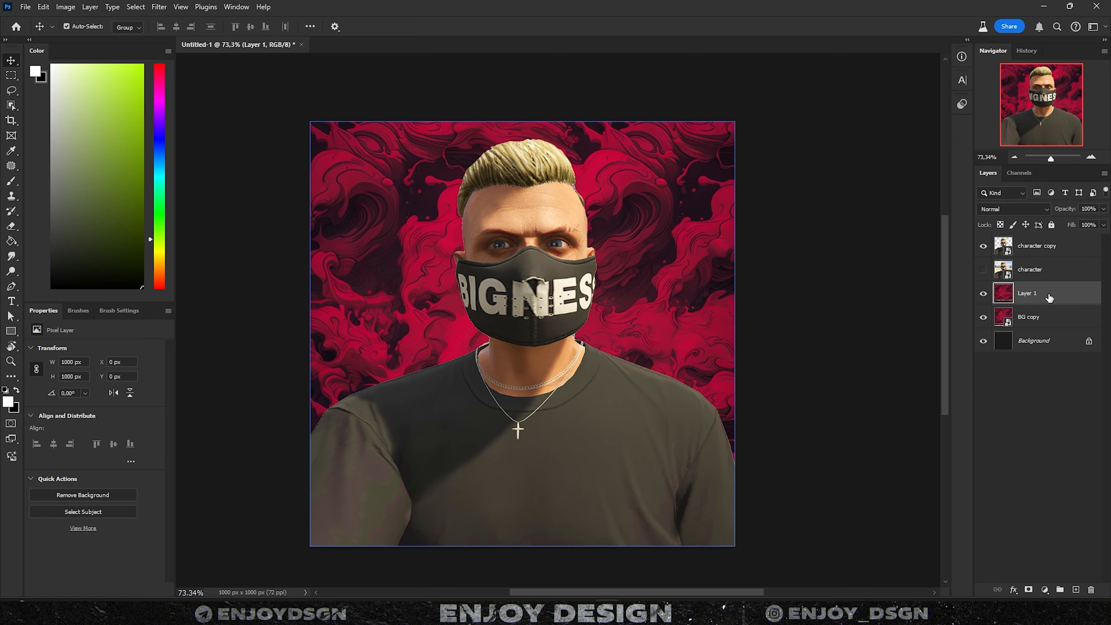
pyautogui.rightClick(1035, 298)
pyautogui.click(944, 326)
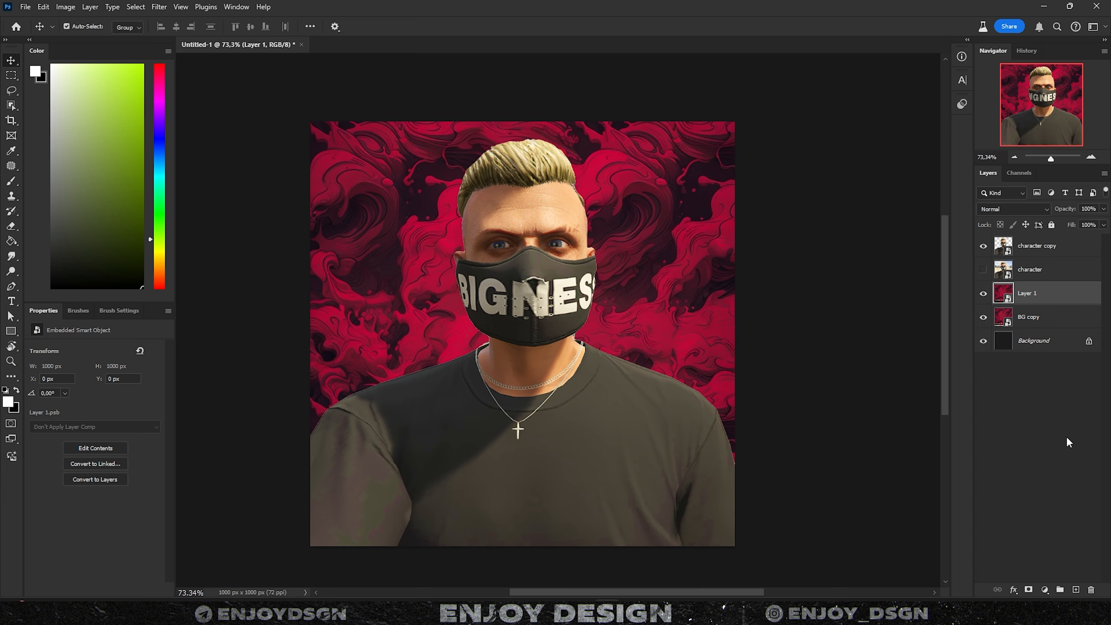
pyautogui.click(159, 7)
pyautogui.click(174, 22)
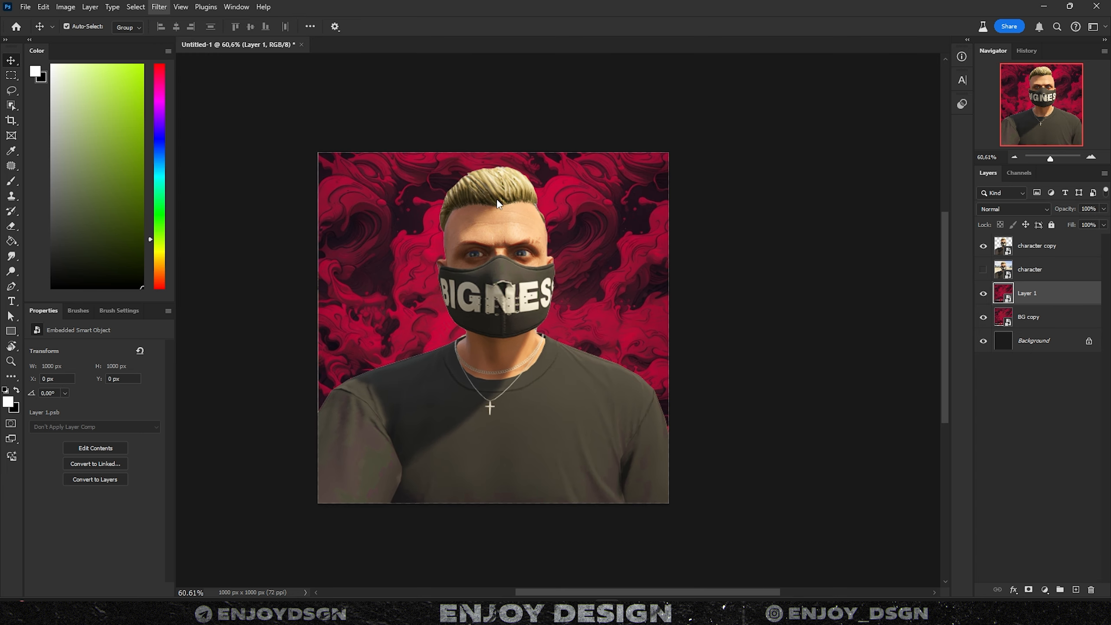
pyautogui.moveTo(934, 212); pyautogui.dragTo(912, 282)
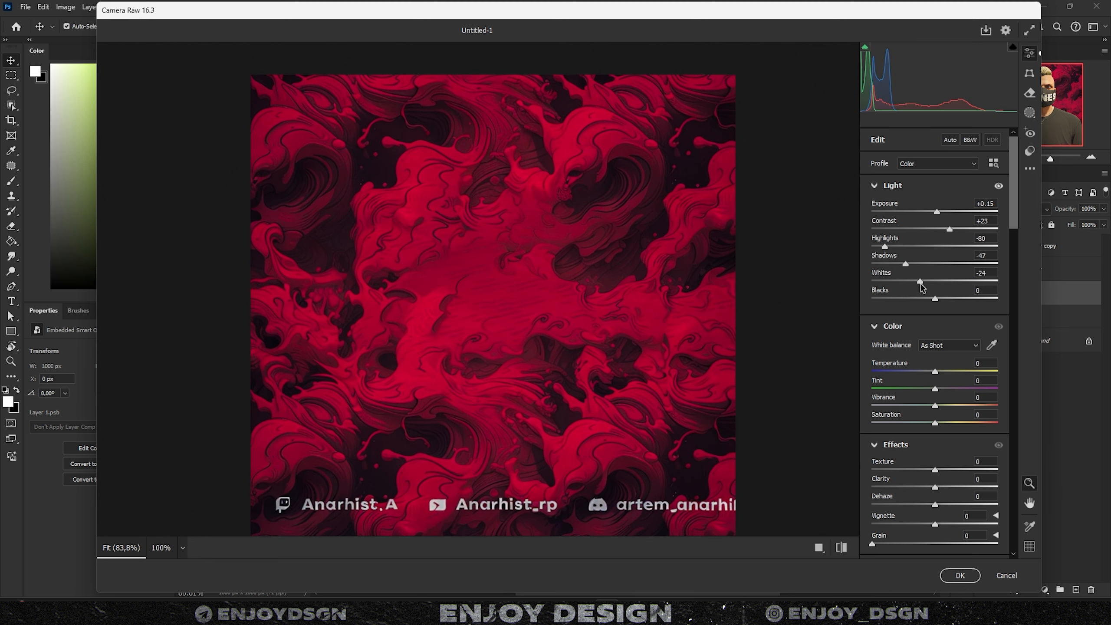
# - Set Whites −35, Blacks +22, Texture +83, Clarity −6, Dehaze −2 in Camera Raw and apply it
pyautogui.moveTo(934, 299); pyautogui.dragTo(950, 304)
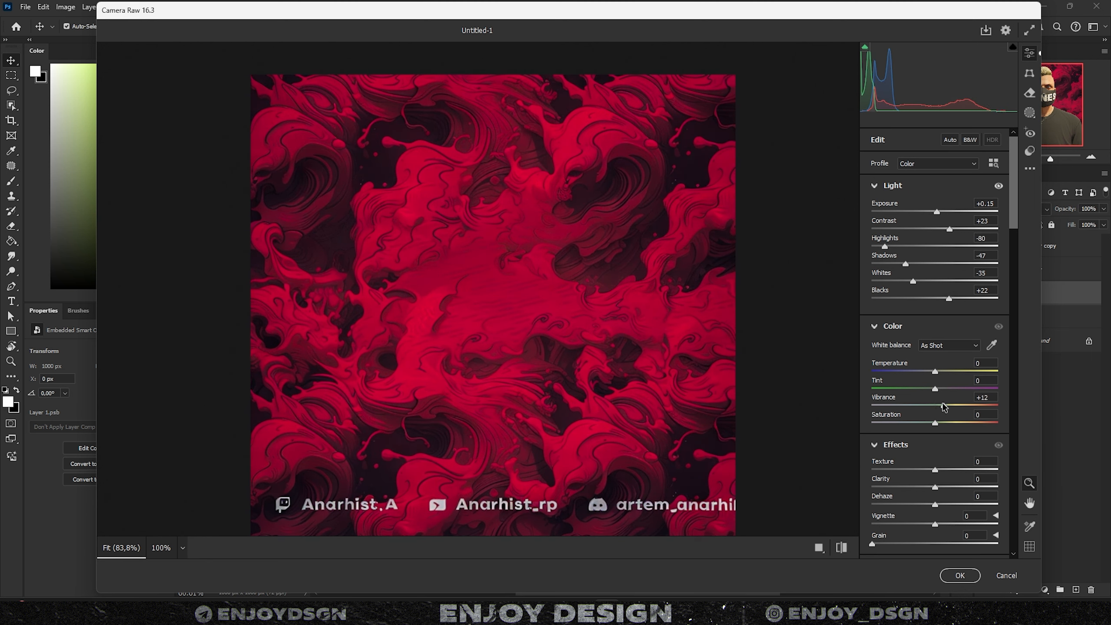
pyautogui.moveTo(934, 469)
pyautogui.mouseDown()
pyautogui.moveTo(987, 471)
pyautogui.moveTo(913, 489)
pyautogui.moveTo(930, 489)
pyautogui.mouseUp()
pyautogui.moveTo(935, 505)
pyautogui.mouseDown()
pyautogui.moveTo(969, 507)
pyautogui.moveTo(933, 507)
pyautogui.mouseUp()
pyautogui.scroll(-2, 930, 470)
pyautogui.scroll(-5, 932, 437)
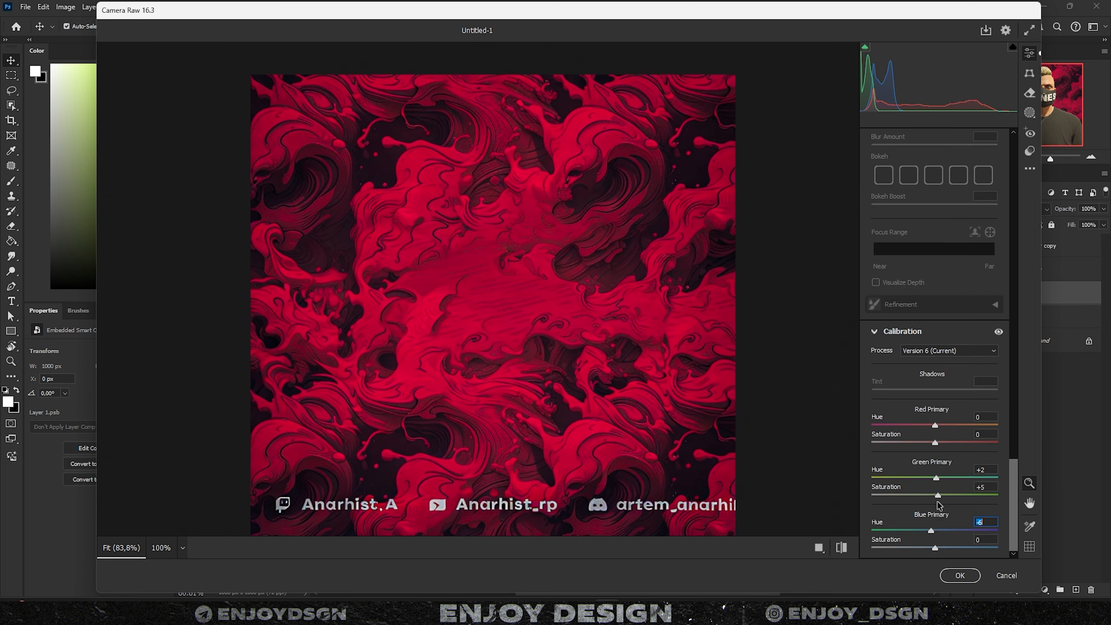
pyautogui.click(959, 575)
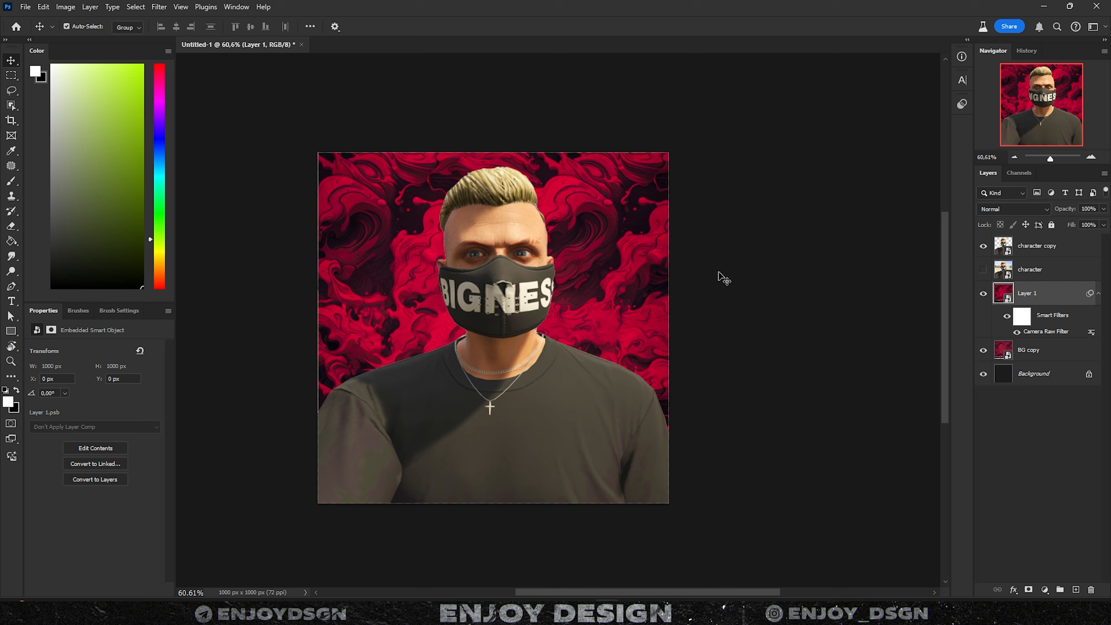
# - Zoom in on the character's mask, selecting the character copy and then Layer 1
pyautogui.moveTo(701, 271); pyautogui.dragTo(751, 284)
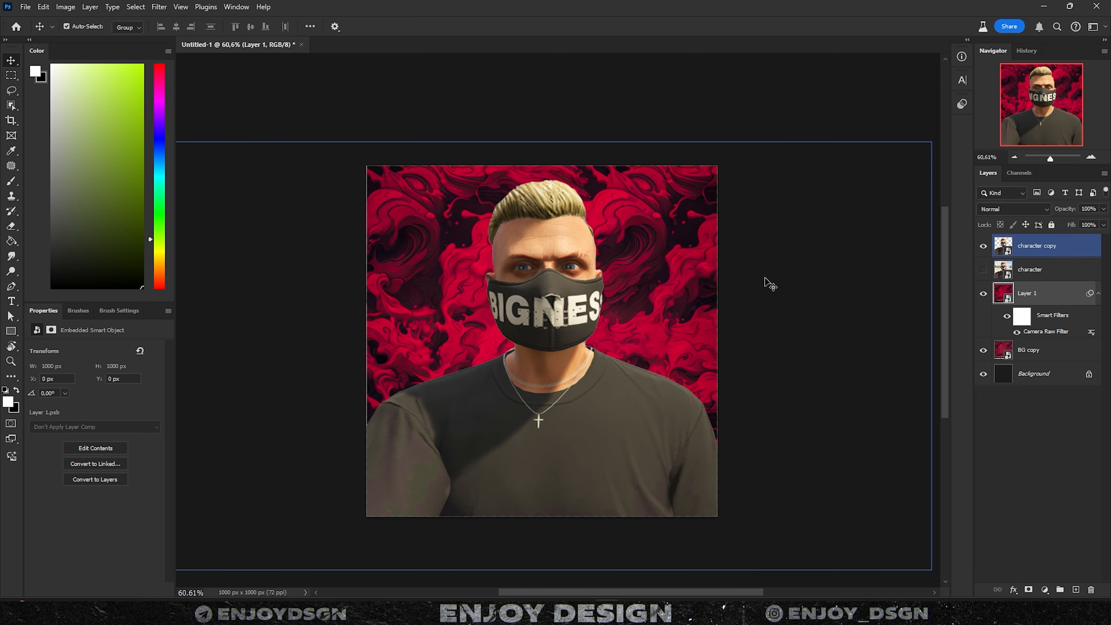
pyautogui.moveTo(758, 327); pyautogui.dragTo(752, 305)
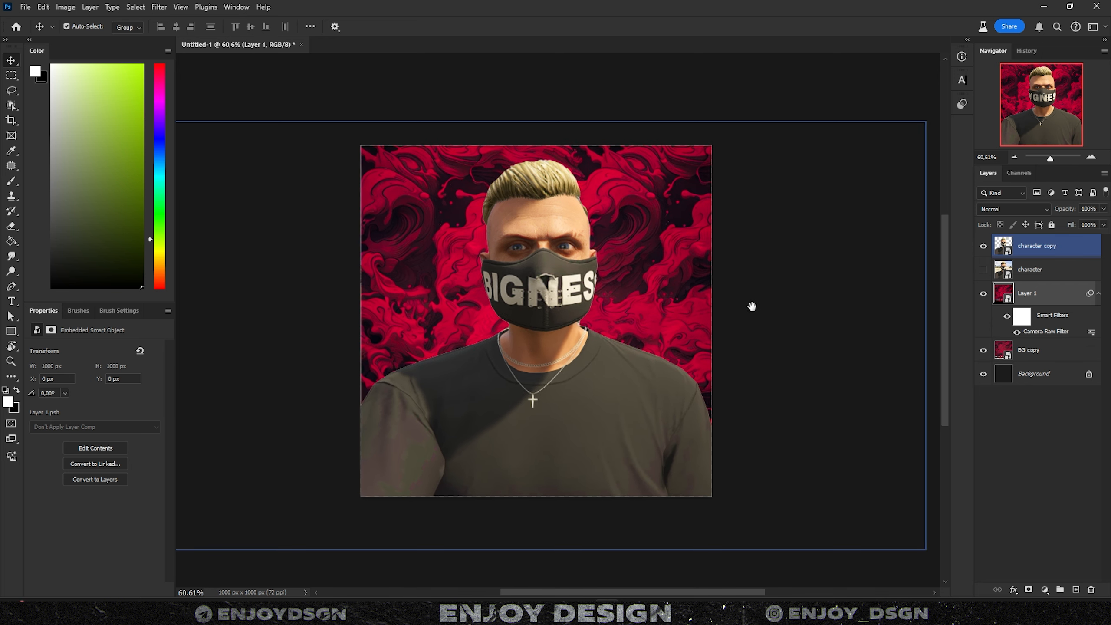
pyautogui.click(557, 219)
pyautogui.moveTo(556, 241); pyautogui.dragTo(563, 253)
pyautogui.scroll(3, 596, 299)
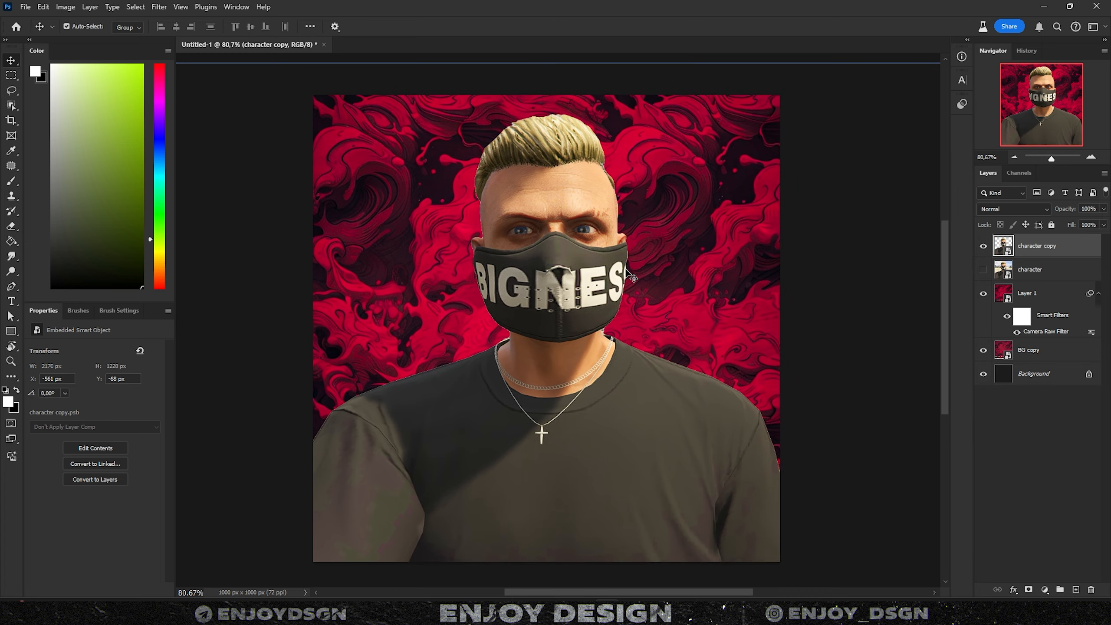
pyautogui.scroll(2, 551, 267)
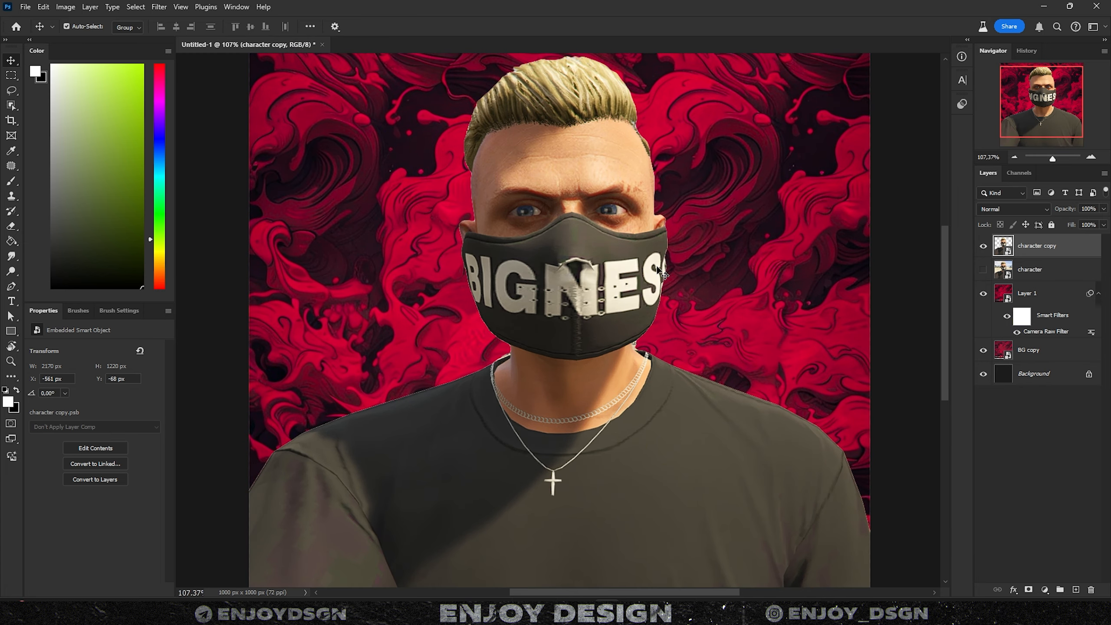
pyautogui.hscroll(3, 655, 262)
pyautogui.click(637, 223)
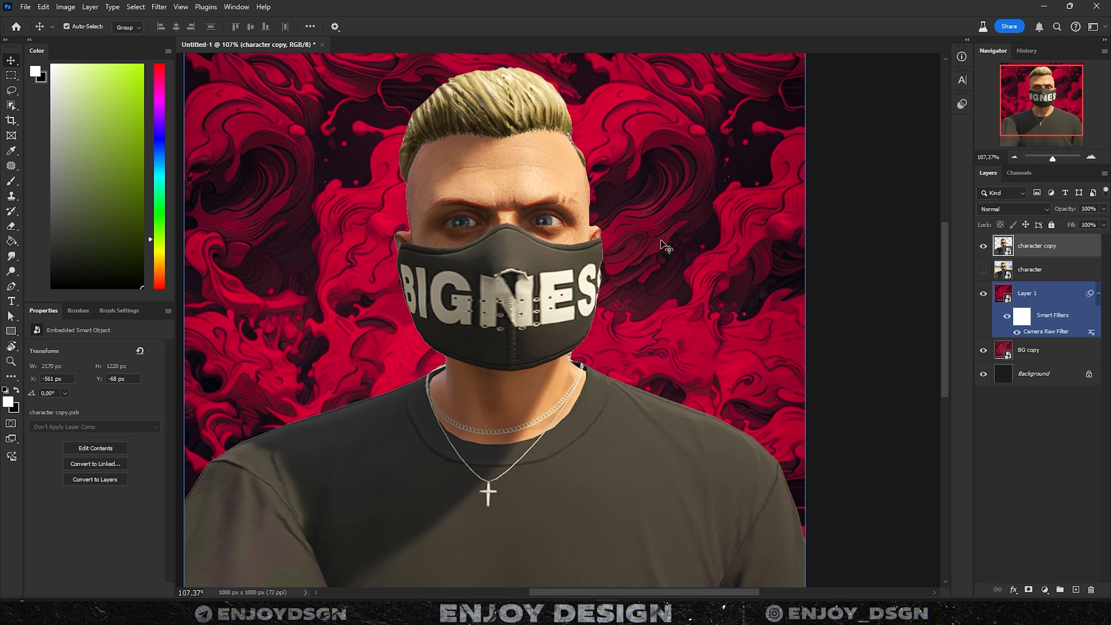
# - Pan over the damaged BIGNESS lettering and pick Layer 1 from the canvas with the Move tool
pyautogui.press('l')
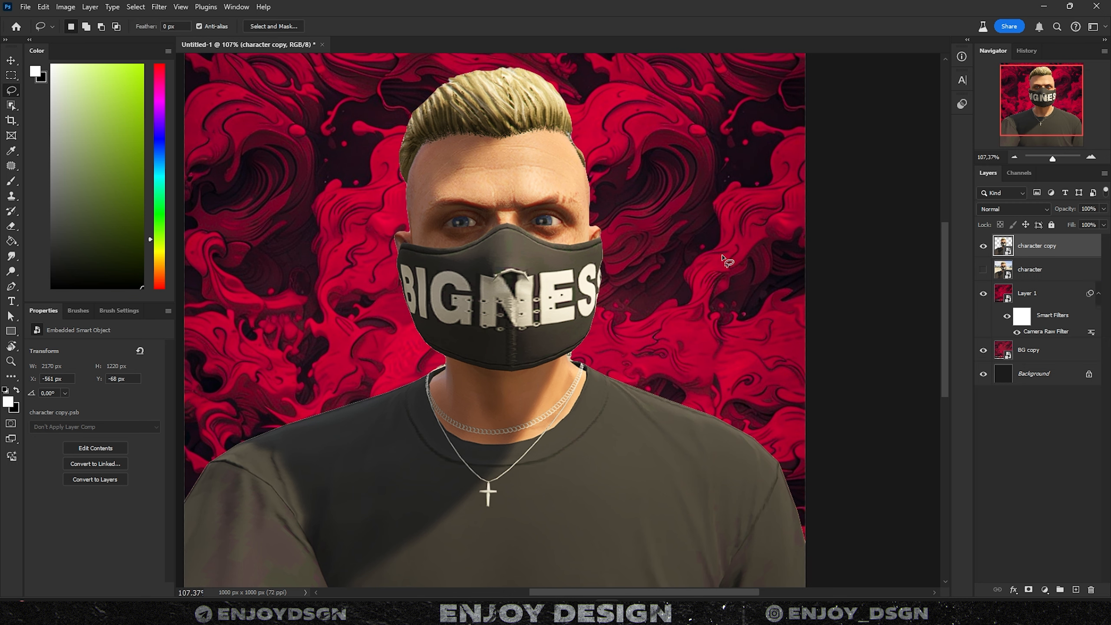
pyautogui.hscroll(-3, 721, 256)
pyautogui.press('v')
pyautogui.scroll(1, 697, 263)
pyautogui.moveTo(700, 247); pyautogui.dragTo(703, 271)
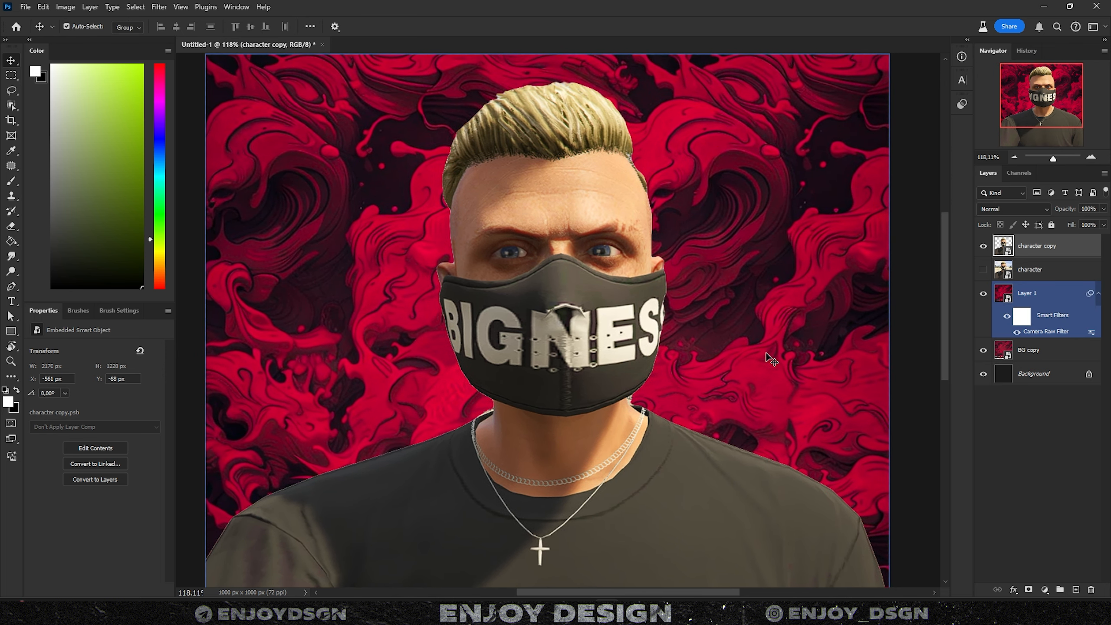
pyautogui.moveTo(766, 354); pyautogui.dragTo(756, 337)
pyautogui.click(852, 319)
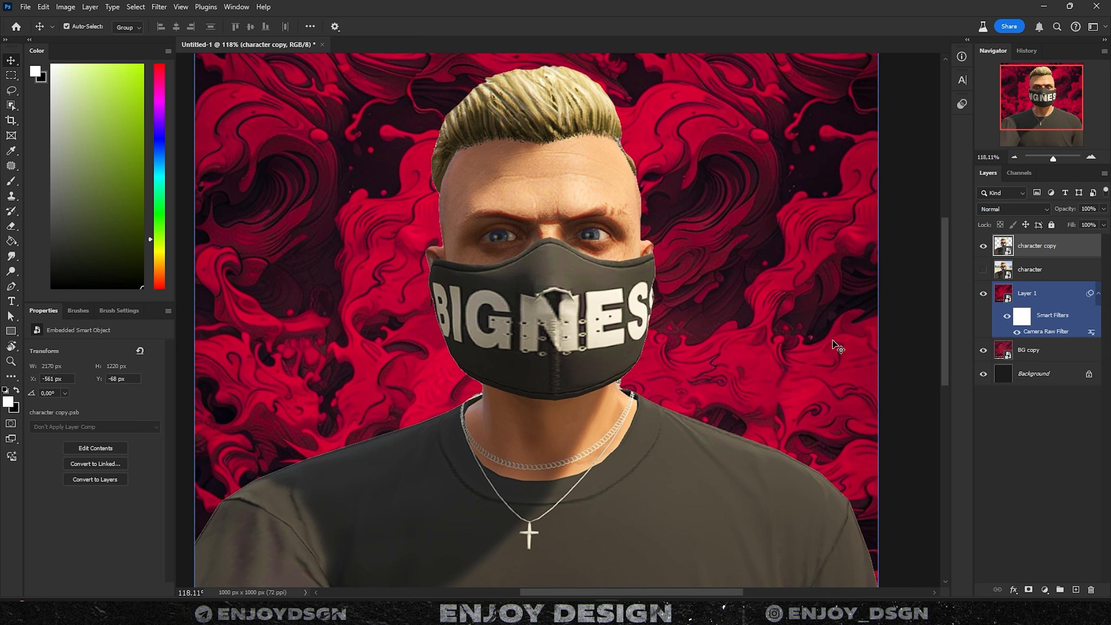
pyautogui.moveTo(833, 341); pyautogui.dragTo(815, 328)
# - Duplicate the character copy and rasterize the duplicate into a pixel layer
pyautogui.hotkey('ctrl', 'j')
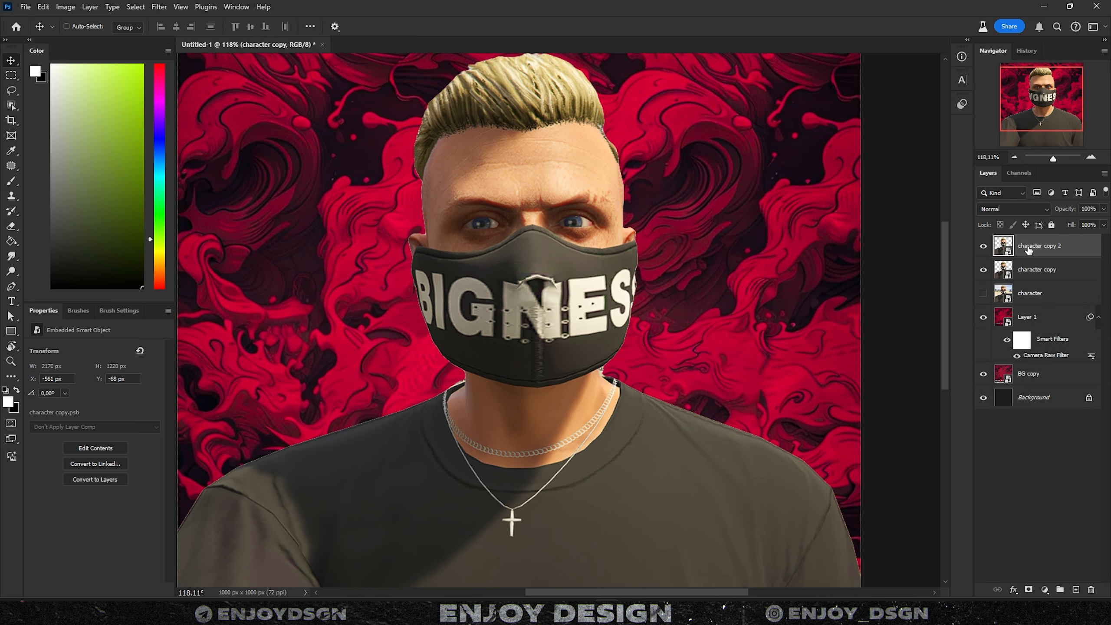
pyautogui.rightClick(1035, 253)
pyautogui.click(974, 308)
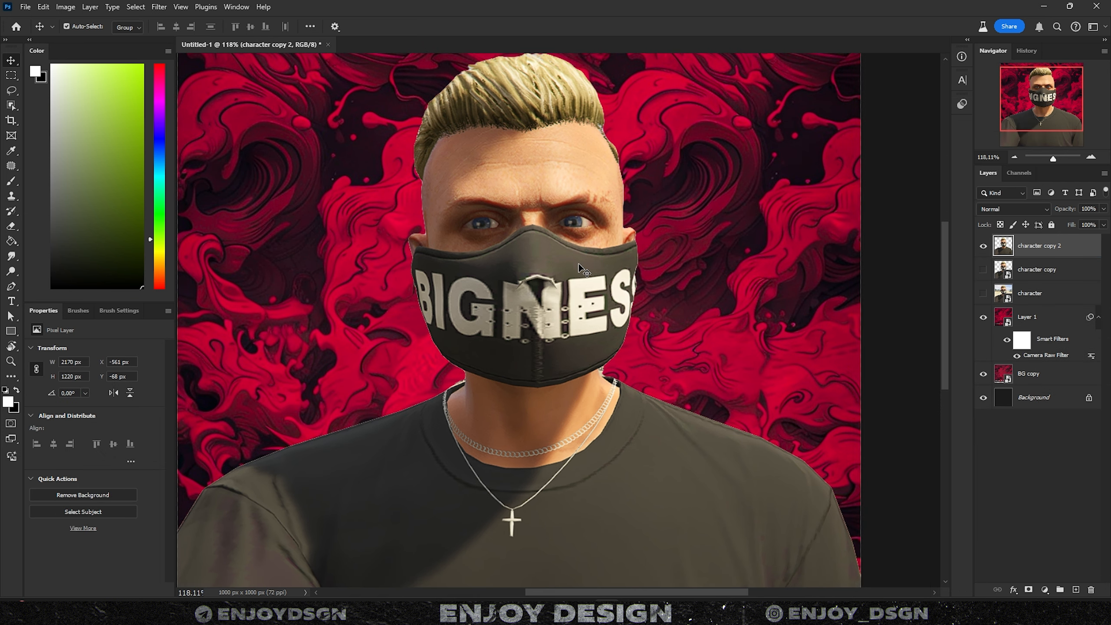
# - Clone-stamp mask fabric over the torn seam and the E in BIGNESS
pyautogui.press('s')
pyautogui.scroll(3, 569, 276)
pyautogui.keyDown('alt'); pyautogui.click(573, 258); pyautogui.keyUp('alt')
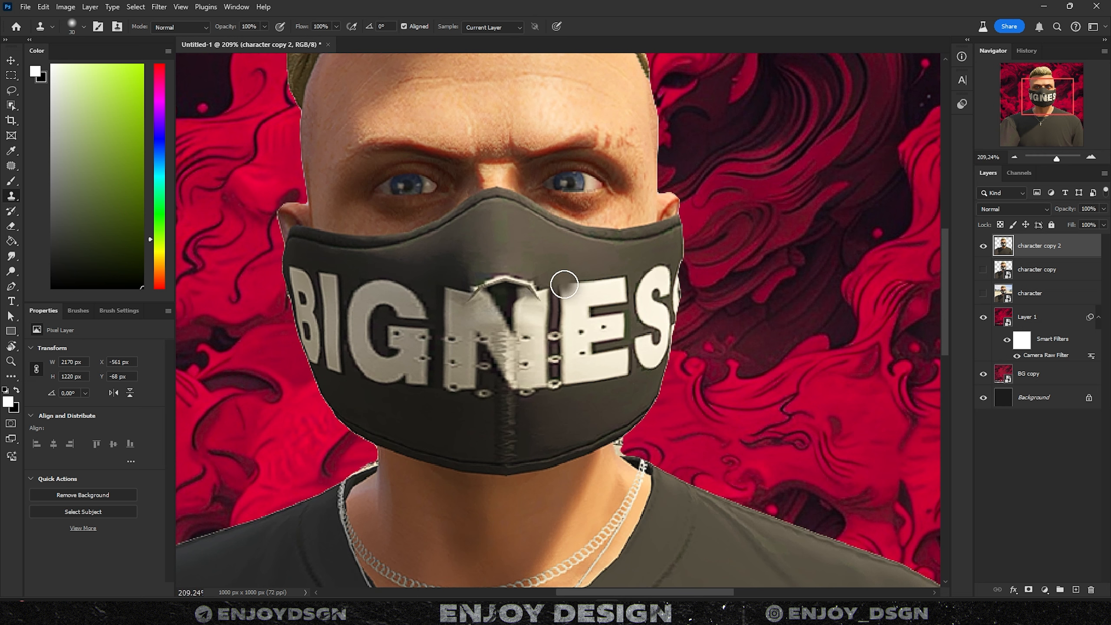
pyautogui.moveTo(563, 283); pyautogui.dragTo(551, 307)
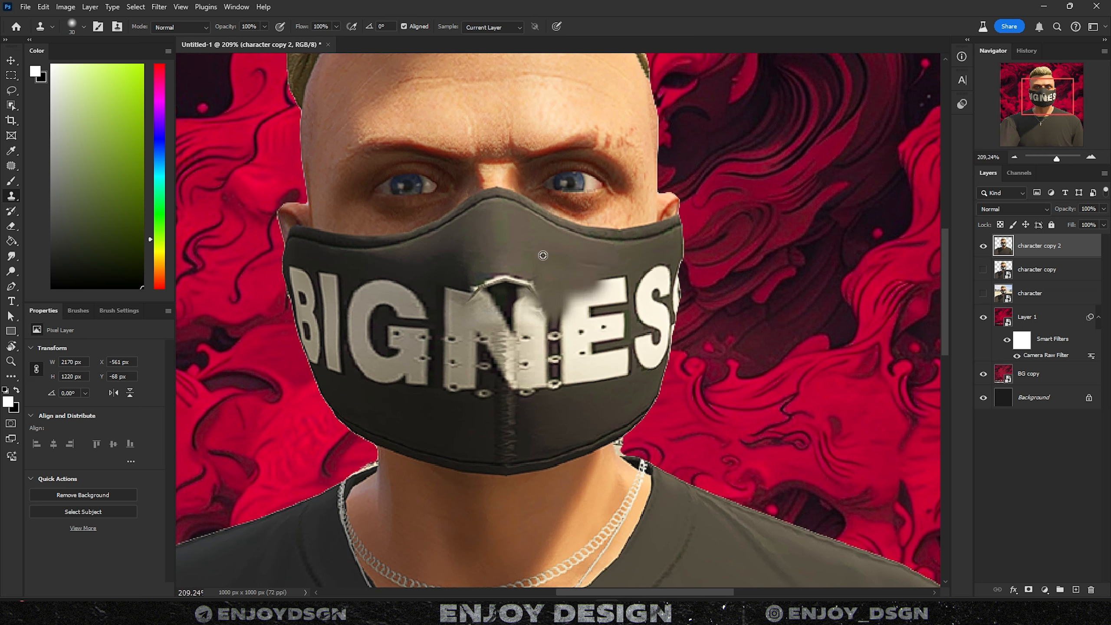
pyautogui.moveTo(564, 389)
pyautogui.mouseDown()
pyautogui.moveTo(620, 398)
pyautogui.moveTo(635, 377)
pyautogui.moveTo(624, 377)
pyautogui.moveTo(619, 349)
pyautogui.moveTo(614, 395)
pyautogui.moveTo(625, 386)
pyautogui.moveTo(615, 356)
pyautogui.mouseUp()
pyautogui.keyDown('alt'); pyautogui.click(620, 397); pyautogui.keyUp('alt')
pyautogui.keyDown('alt'); pyautogui.click(624, 386); pyautogui.keyUp('alt')
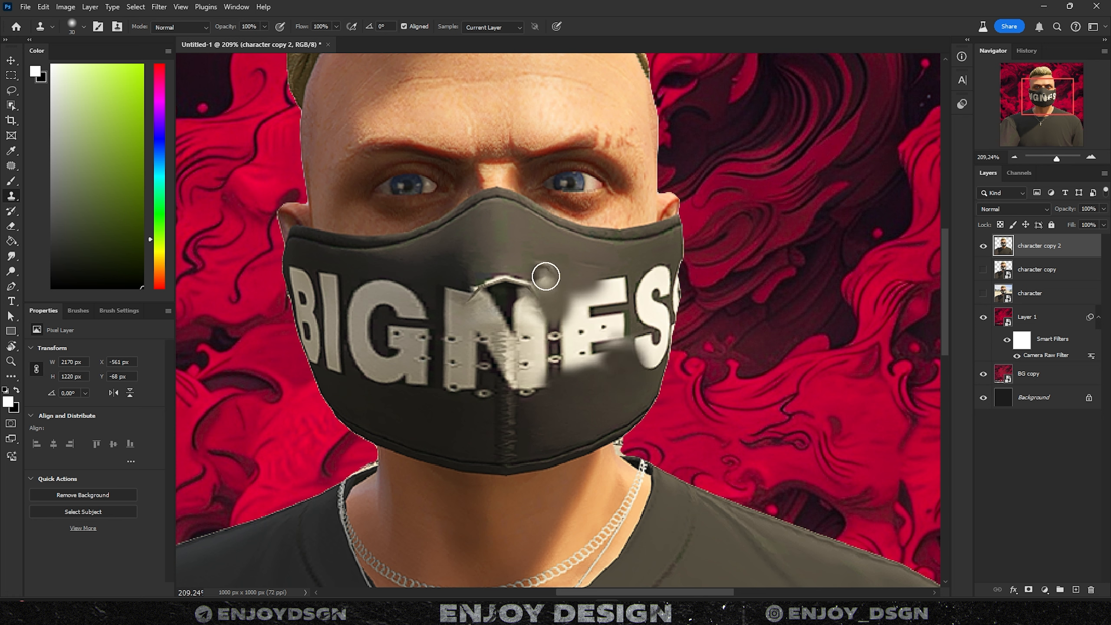
pyautogui.press('l')
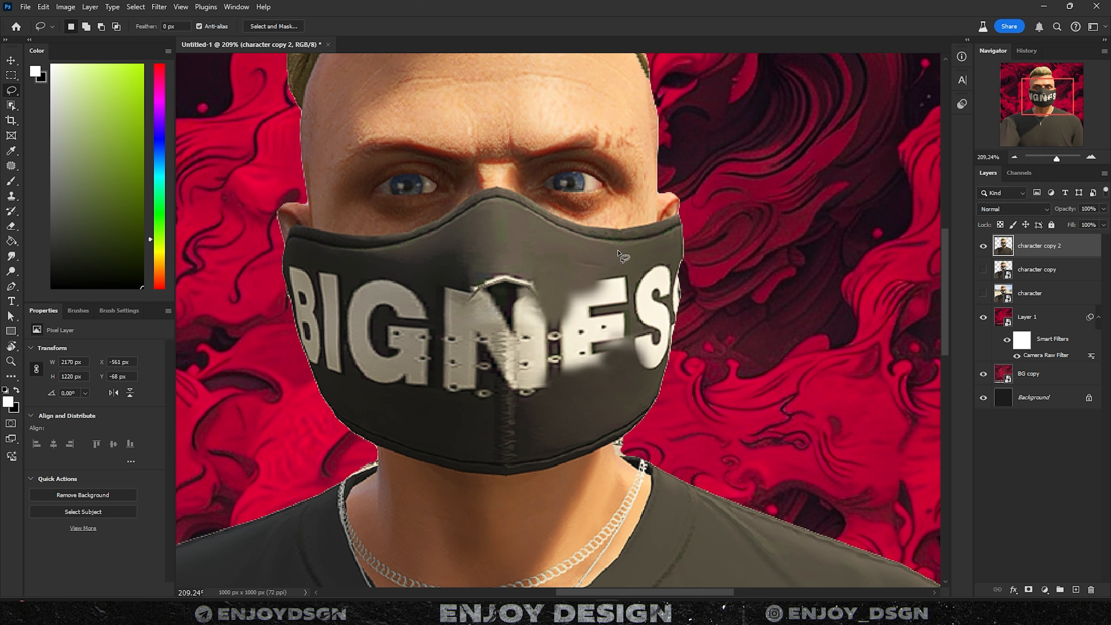
# - Lasso-select the BIGNESS lettering on the mask and hide the red swirl background
pyautogui.moveTo(627, 267); pyautogui.dragTo(292, 259)
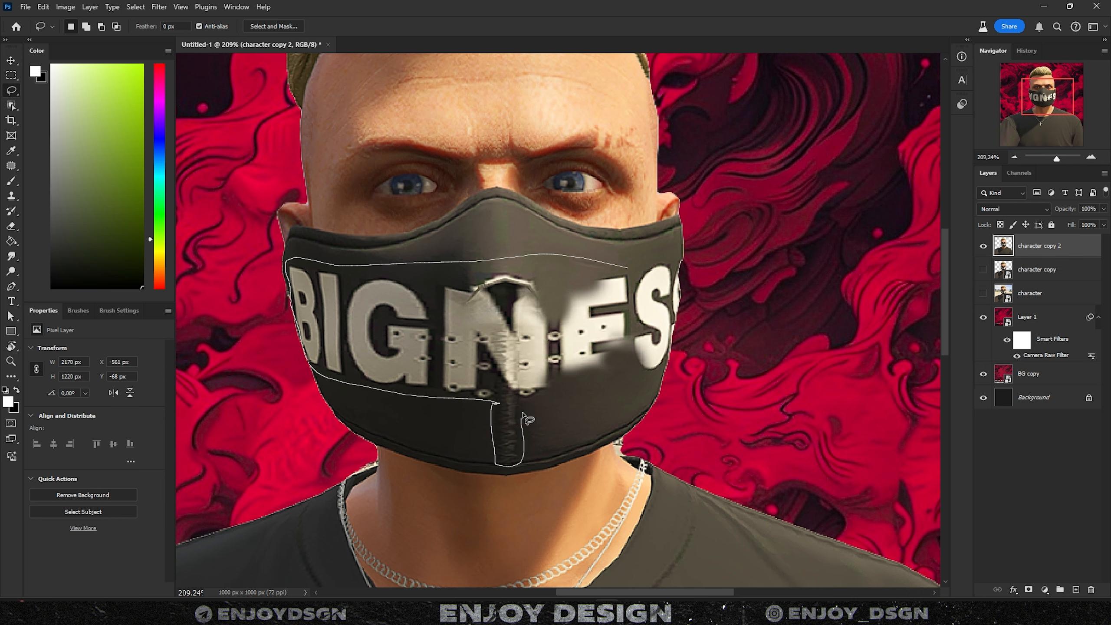
pyautogui.moveTo(524, 414); pyautogui.dragTo(626, 268)
pyautogui.scroll(4, 683, 288)
pyautogui.moveTo(683, 288); pyautogui.dragTo(678, 262)
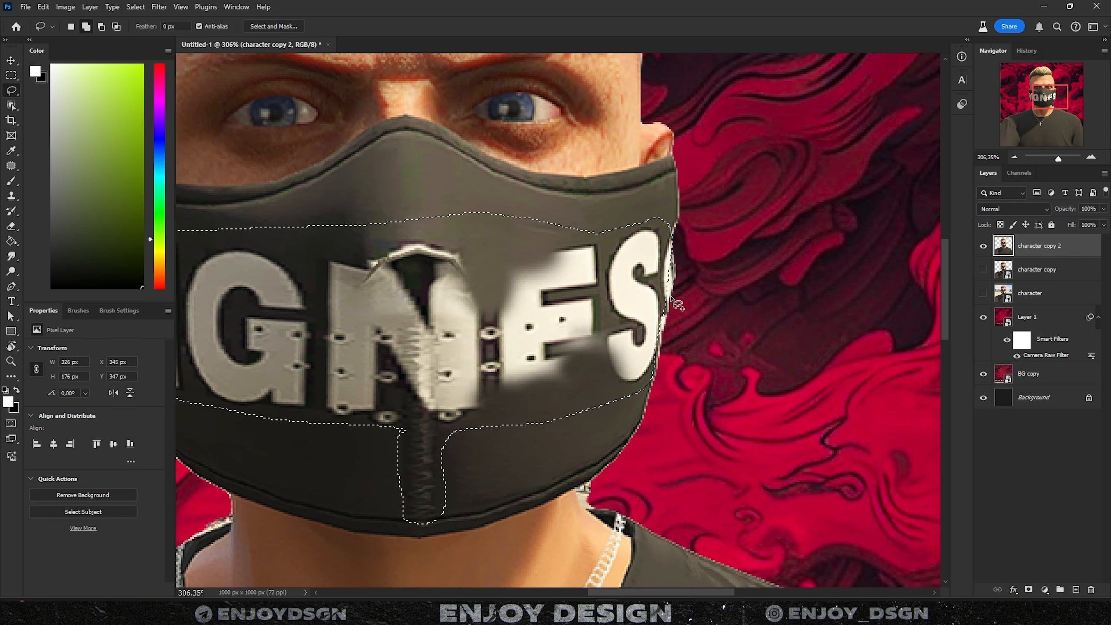
pyautogui.moveTo(983, 374); pyautogui.dragTo(983, 316)
pyautogui.hscroll(-2, 731, 330)
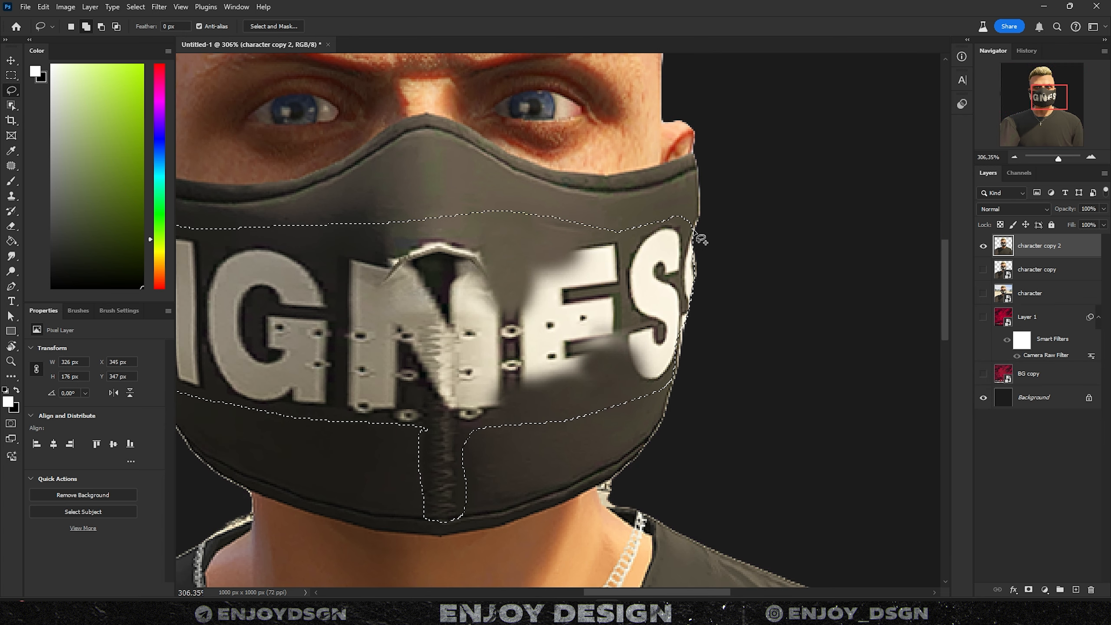
pyautogui.hscroll(-5, 688, 357)
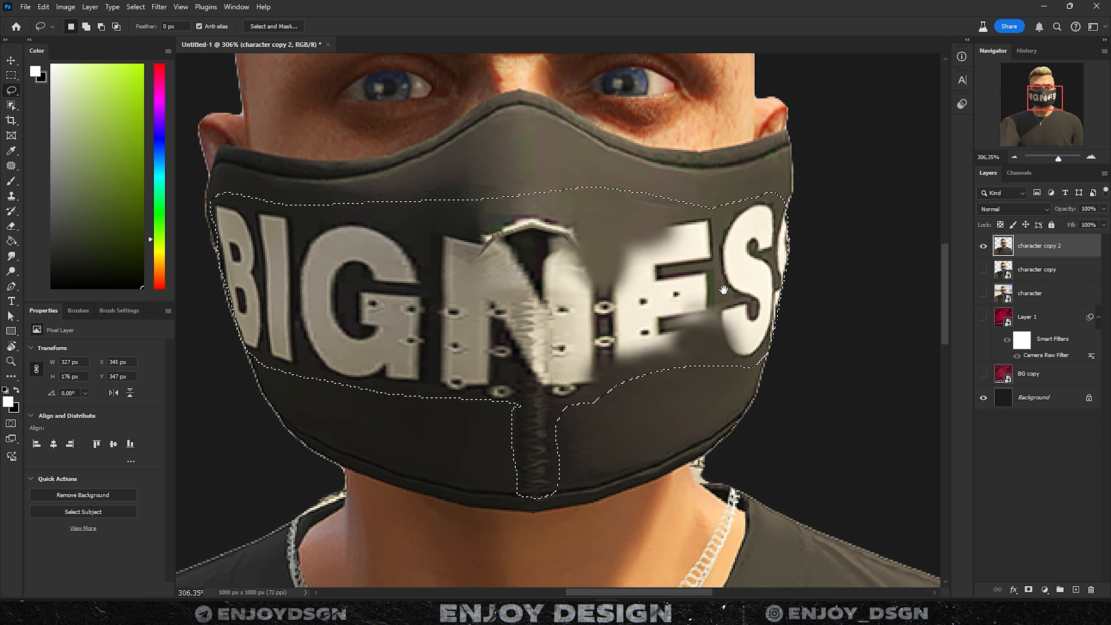
pyautogui.moveTo(735, 198)
pyautogui.mouseDown()
pyautogui.moveTo(586, 236)
pyautogui.moveTo(286, 213)
pyautogui.moveTo(633, 175)
pyautogui.mouseUp()
# - Content-Aware Fill the selection so plain fabric replaces the lettering on a new layer
pyautogui.scroll(-3, 612, 212)
pyautogui.hscroll(-5, 656, 245)
pyautogui.press('w')
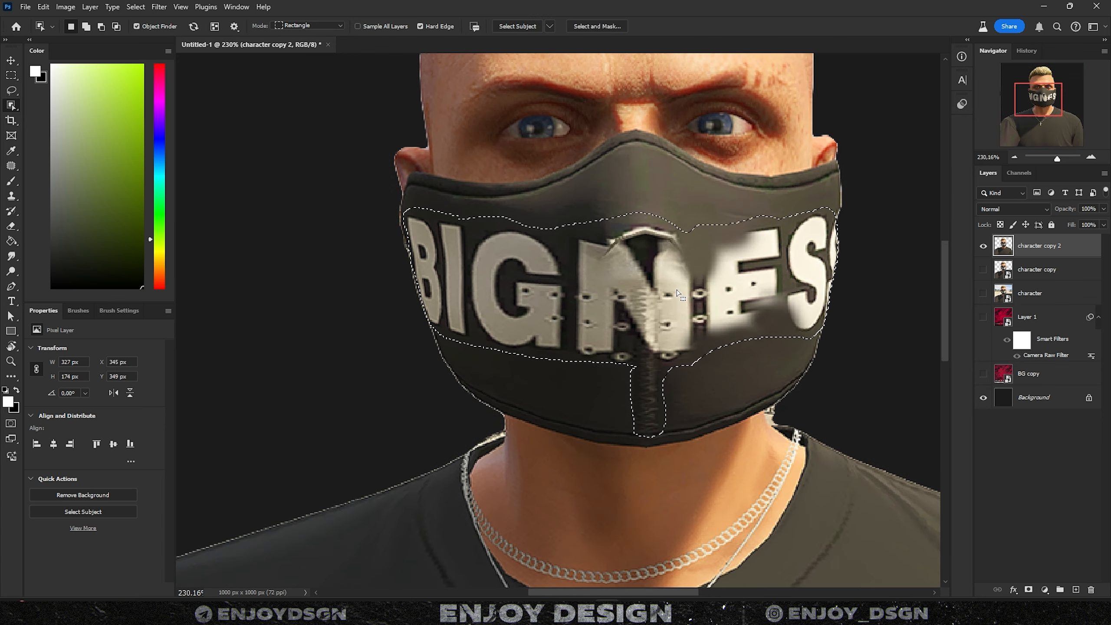
pyautogui.rightClick(690, 281)
pyautogui.click(728, 442)
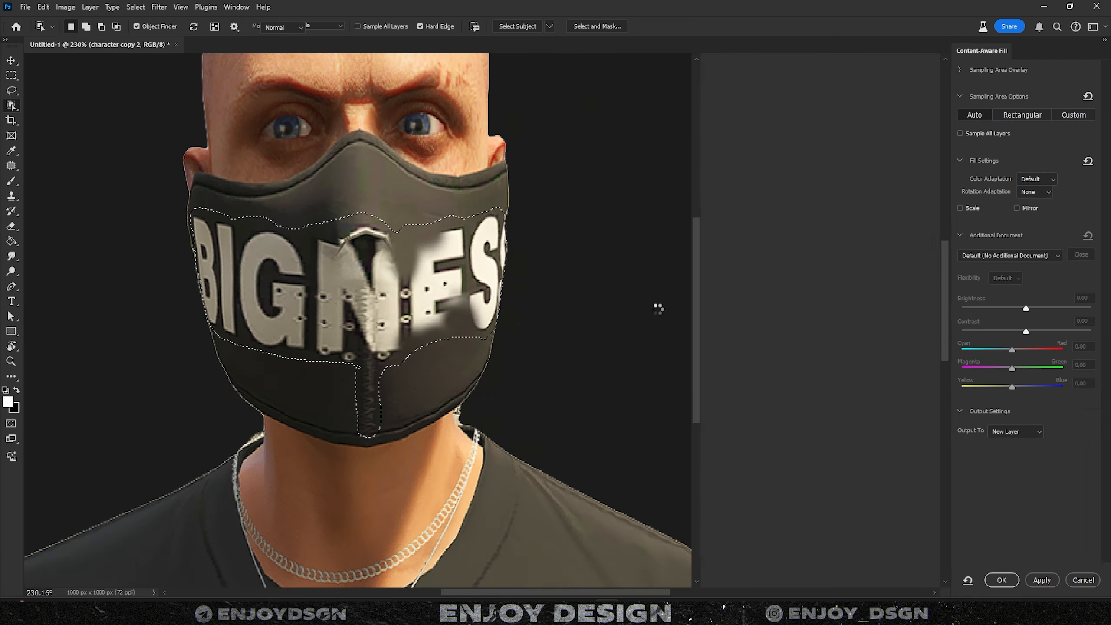
pyautogui.click(1001, 580)
pyautogui.scroll(-4, 794, 355)
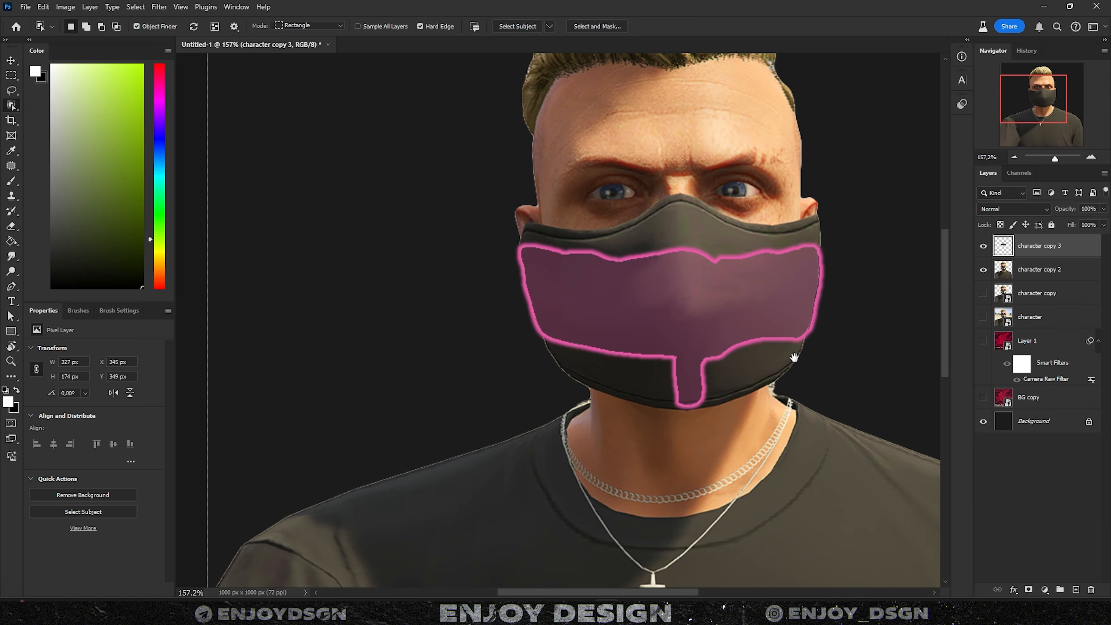
# - Content-Aware Fill the leftover smudge on the mask's nose and the smaller mark beside it
pyautogui.moveTo(793, 354); pyautogui.dragTo(734, 367)
pyautogui.hotkey('ctrl', 'd')
pyautogui.press('v')
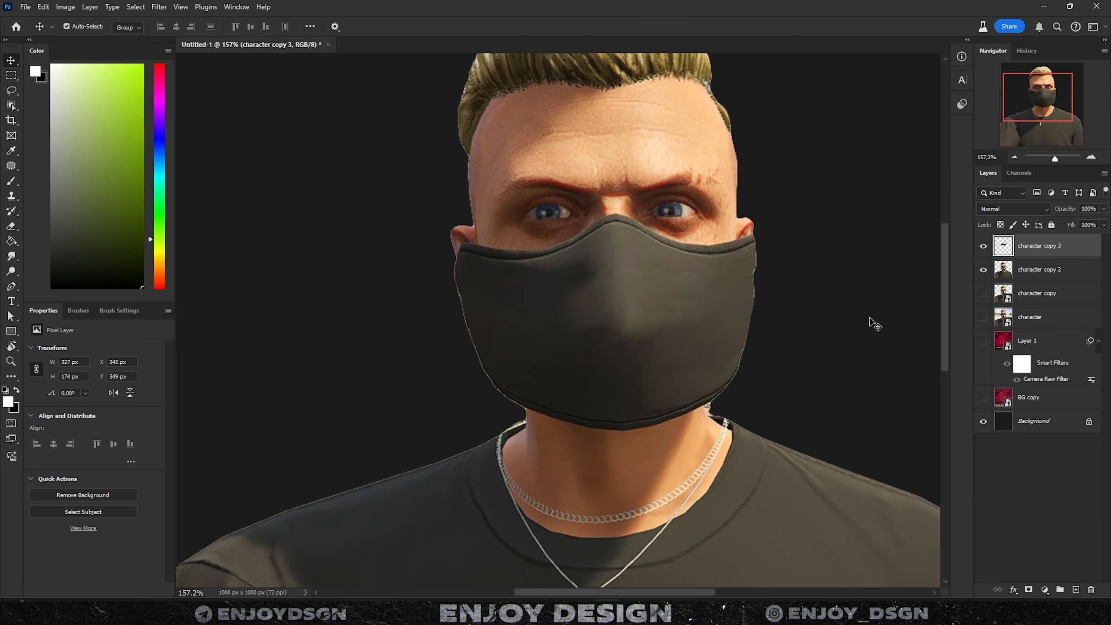
pyautogui.scroll(1, 872, 322)
pyautogui.moveTo(848, 343); pyautogui.dragTo(807, 341)
pyautogui.scroll(2, 787, 321)
pyautogui.press('l')
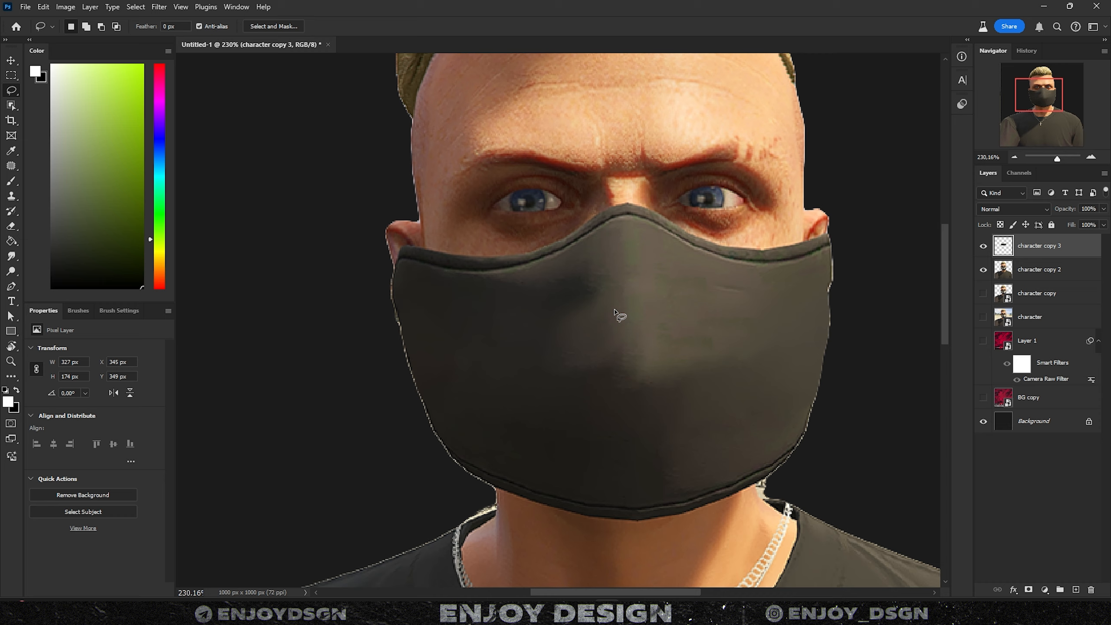
pyautogui.moveTo(612, 314)
pyautogui.mouseDown()
pyautogui.moveTo(520, 347)
pyautogui.moveTo(605, 313)
pyautogui.mouseUp()
pyautogui.moveTo(711, 320); pyautogui.dragTo(682, 346)
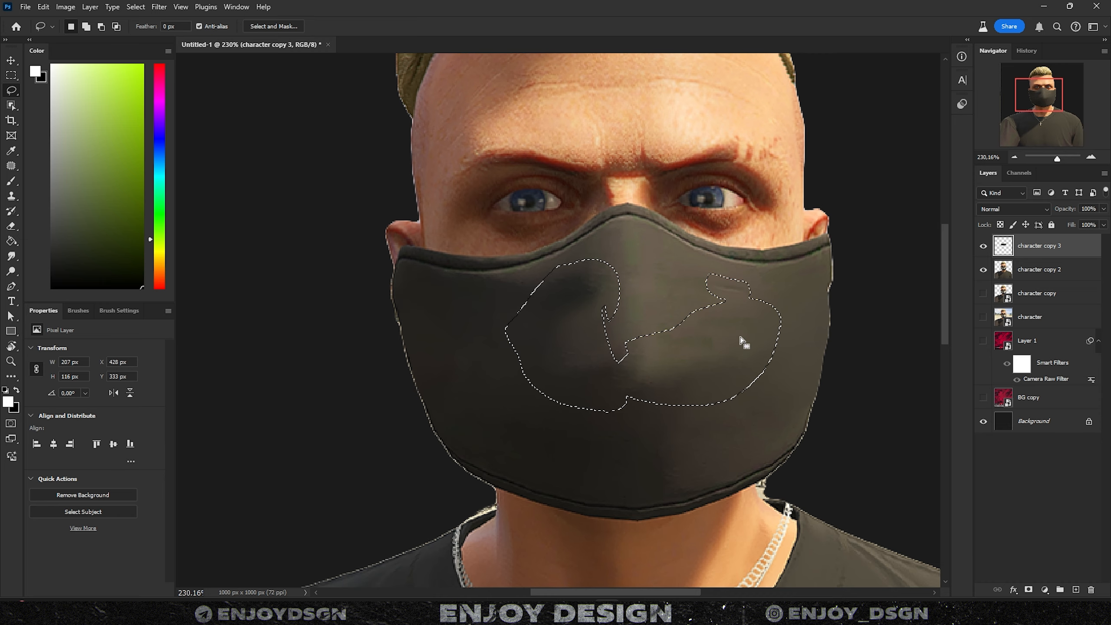
pyautogui.rightClick(739, 332)
pyautogui.click(787, 232)
pyautogui.click(1001, 579)
pyautogui.hotkey('ctrl', 'd')
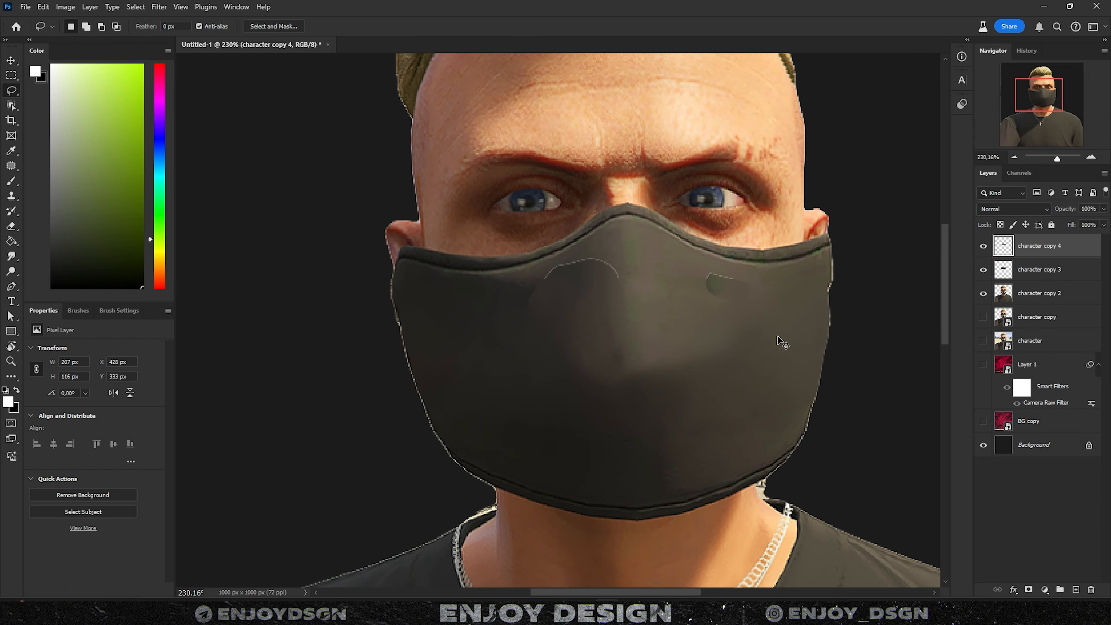
# - Merge character copies 2 through 4 into a single Smart Object, then rasterize it
pyautogui.scroll(1, 777, 335)
pyautogui.moveTo(778, 335); pyautogui.dragTo(725, 366)
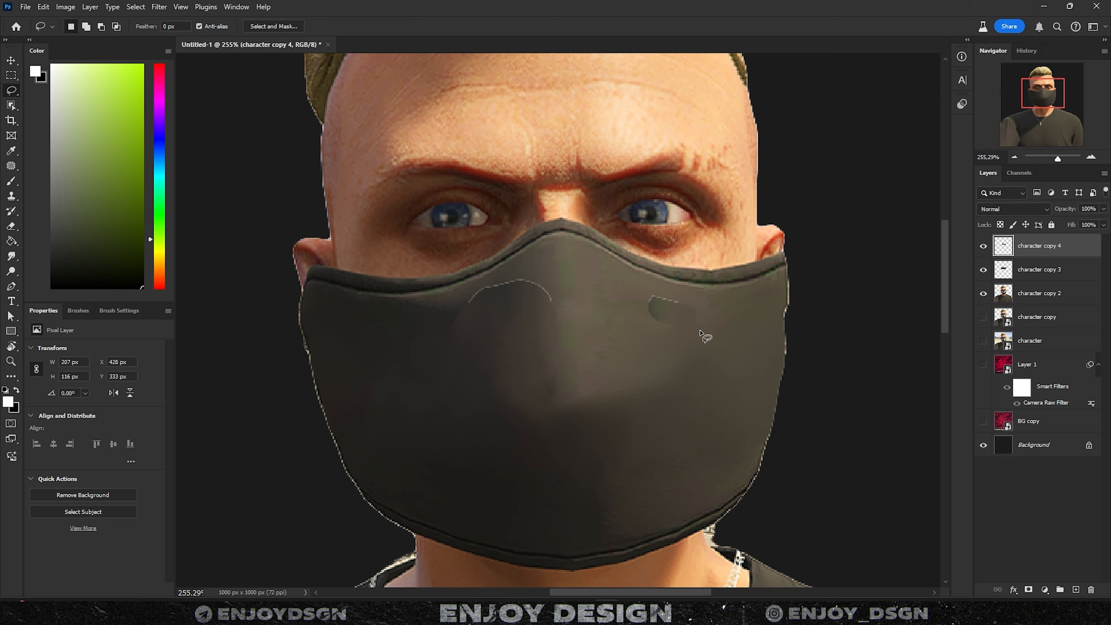
pyautogui.press('s')
pyautogui.keyDown('shift'); pyautogui.click(1034, 309); pyautogui.keyUp('shift')
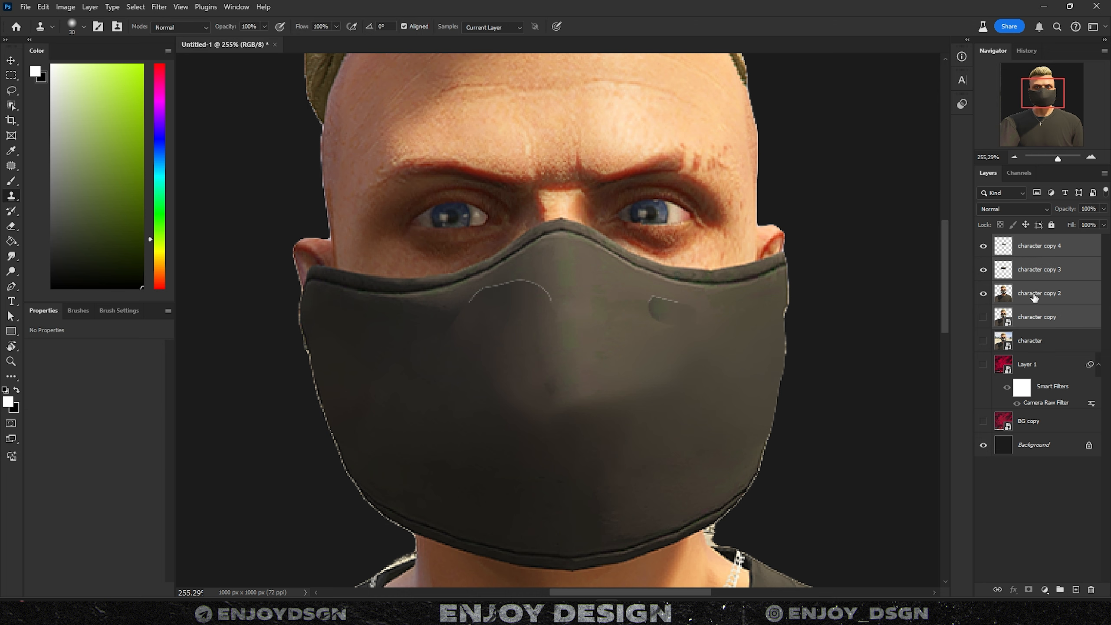
pyautogui.click(1034, 295)
pyautogui.keyDown('shift'); pyautogui.click(1051, 252); pyautogui.keyUp('shift')
pyautogui.rightClick(1053, 254)
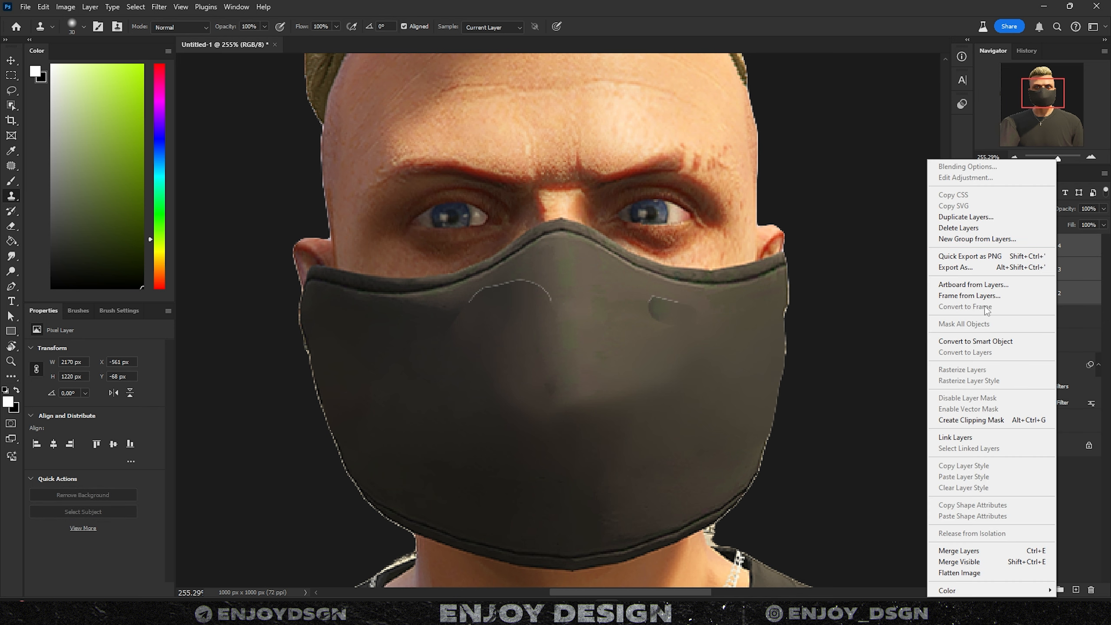
pyautogui.click(975, 341)
pyautogui.rightClick(1033, 254)
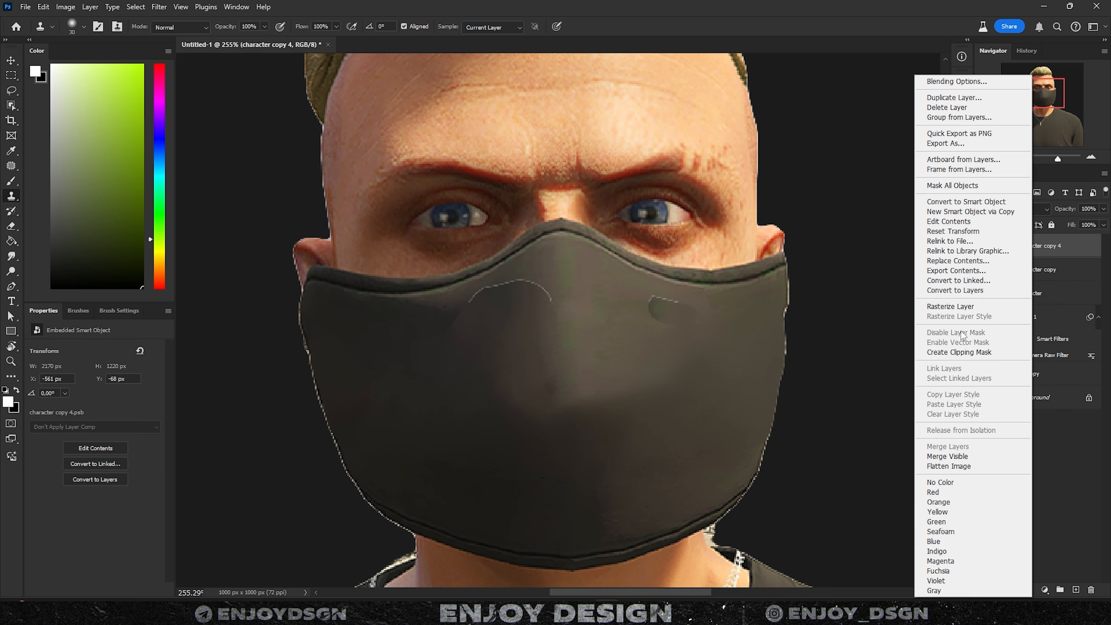
pyautogui.click(949, 306)
# - Clone Stamp clean fabric over the pale curved line on the mask
pyautogui.scroll(3, 633, 290)
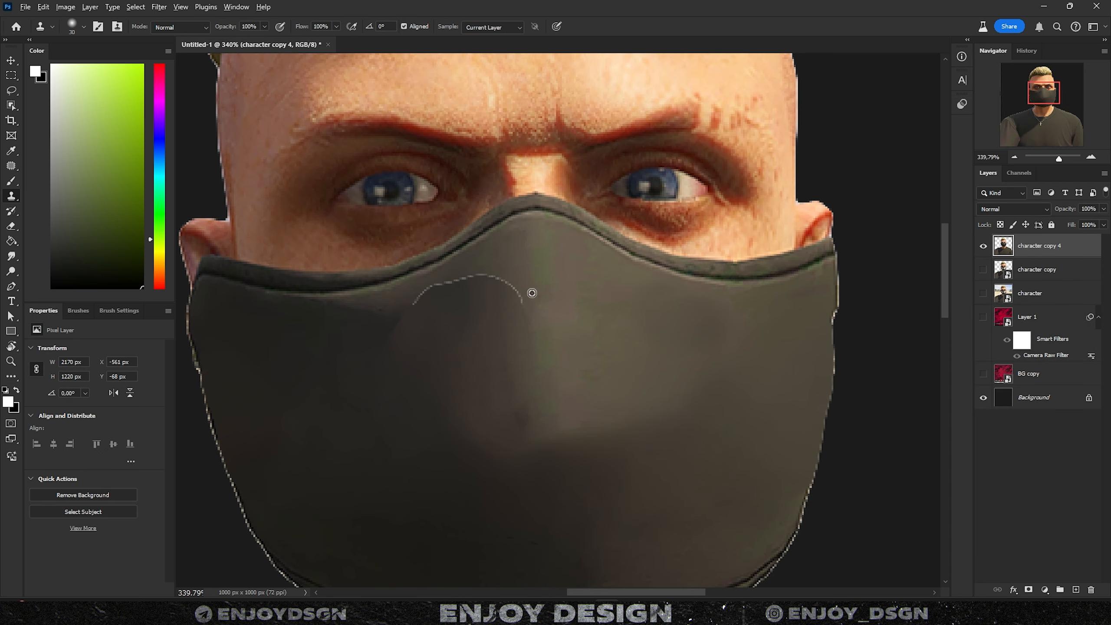
pyautogui.keyDown('alt'); pyautogui.click(505, 280); pyautogui.keyUp('alt')
pyautogui.moveTo(503, 301)
pyautogui.mouseDown()
pyautogui.moveTo(423, 308)
pyautogui.moveTo(391, 336)
pyautogui.moveTo(445, 342)
pyautogui.moveTo(448, 299)
pyautogui.moveTo(492, 267)
pyautogui.mouseUp()
pyautogui.keyDown('alt'); pyautogui.click(476, 365); pyautogui.keyUp('alt')
pyautogui.keyDown('alt'); pyautogui.click(445, 342); pyautogui.keyUp('alt')
pyautogui.keyDown('alt'); pyautogui.click(444, 353); pyautogui.keyUp('alt')
pyautogui.scroll(-12, 528, 335)
pyautogui.moveTo(592, 348); pyautogui.dragTo(580, 319)
pyautogui.scroll(2, 568, 322)
pyautogui.press('v')
pyautogui.rightClick(1048, 248)
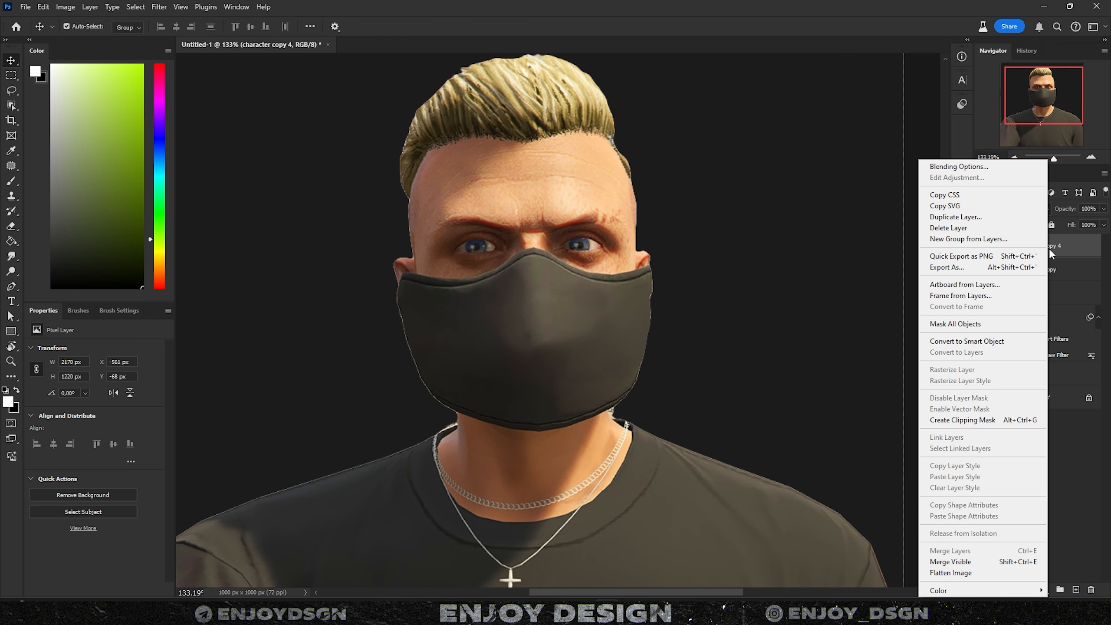
# - Convert character copy 4 to a Smart Object, compare it on and off, and show the red swirl background
pyautogui.click(984, 341)
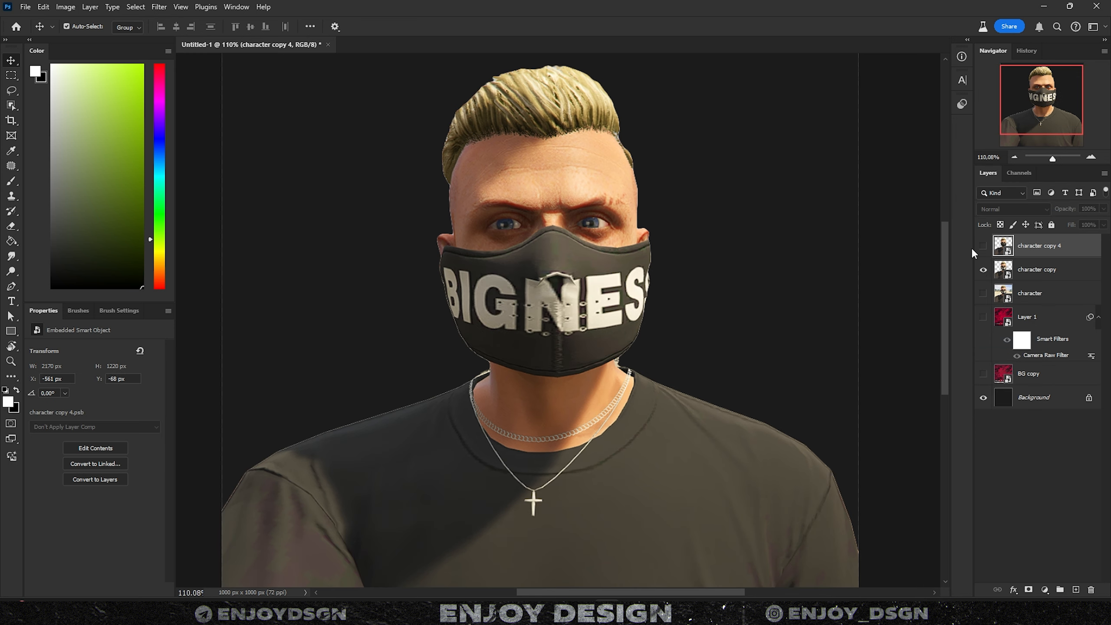
pyautogui.click(983, 246)
pyautogui.click(983, 245)
pyautogui.click(983, 245)
pyautogui.click(983, 245)
pyautogui.click(983, 245)
pyautogui.click(983, 246)
pyautogui.click(983, 245)
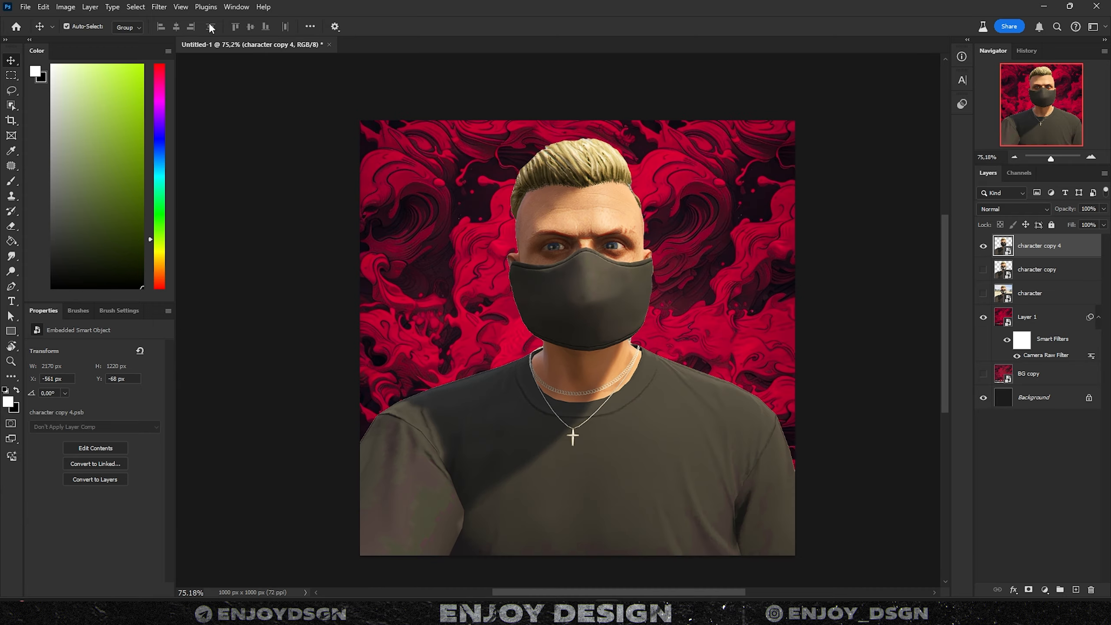
# - In the Camera Raw Filter, set Exposure +0.50, Contrast -23 and Highlights -46
pyautogui.click(160, 7)
pyautogui.moveTo(936, 213); pyautogui.dragTo(943, 213)
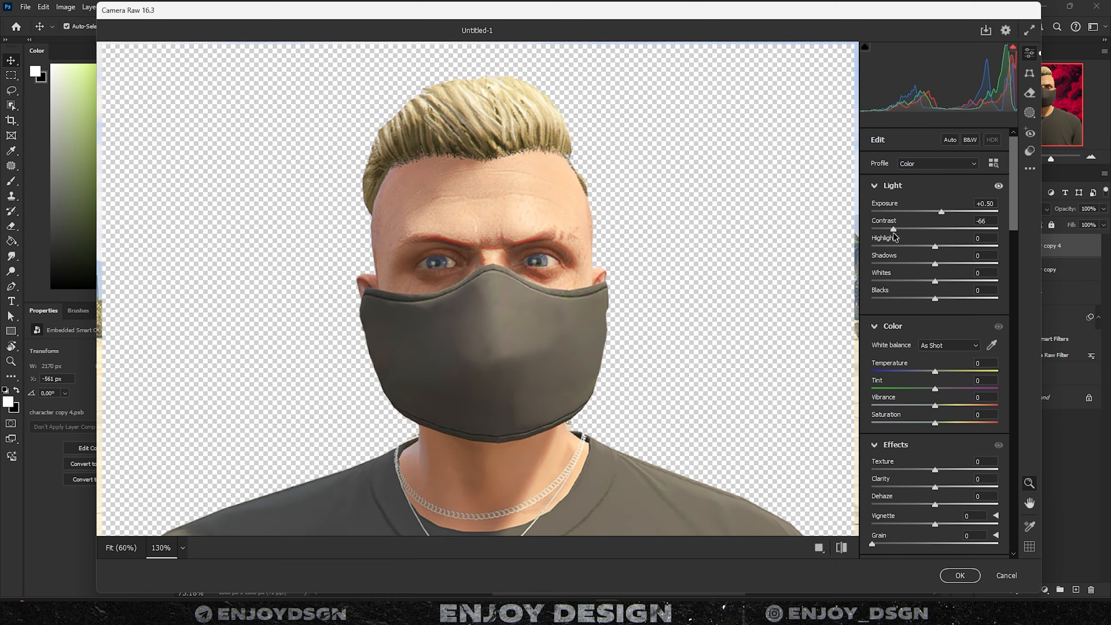
pyautogui.moveTo(893, 233); pyautogui.dragTo(920, 232)
pyautogui.moveTo(935, 247); pyautogui.dragTo(906, 248)
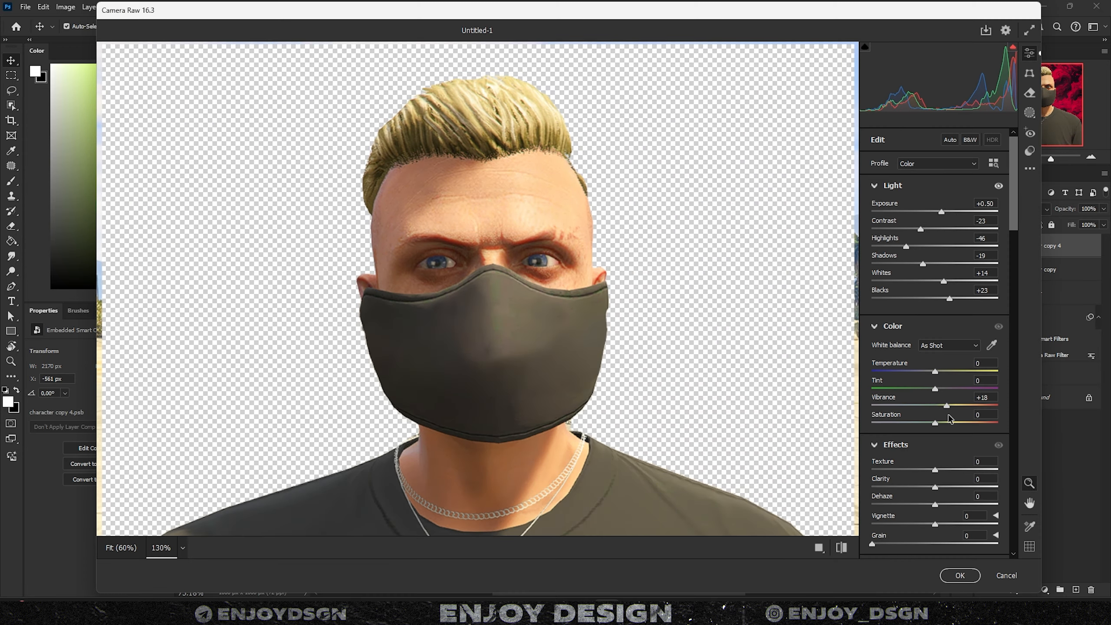
# - Add Sharpening 39 and Green Primary saturation +50, apply Camera Raw, and compare before and after
pyautogui.scroll(-10, 922, 393)
pyautogui.moveTo(894, 379); pyautogui.dragTo(888, 380)
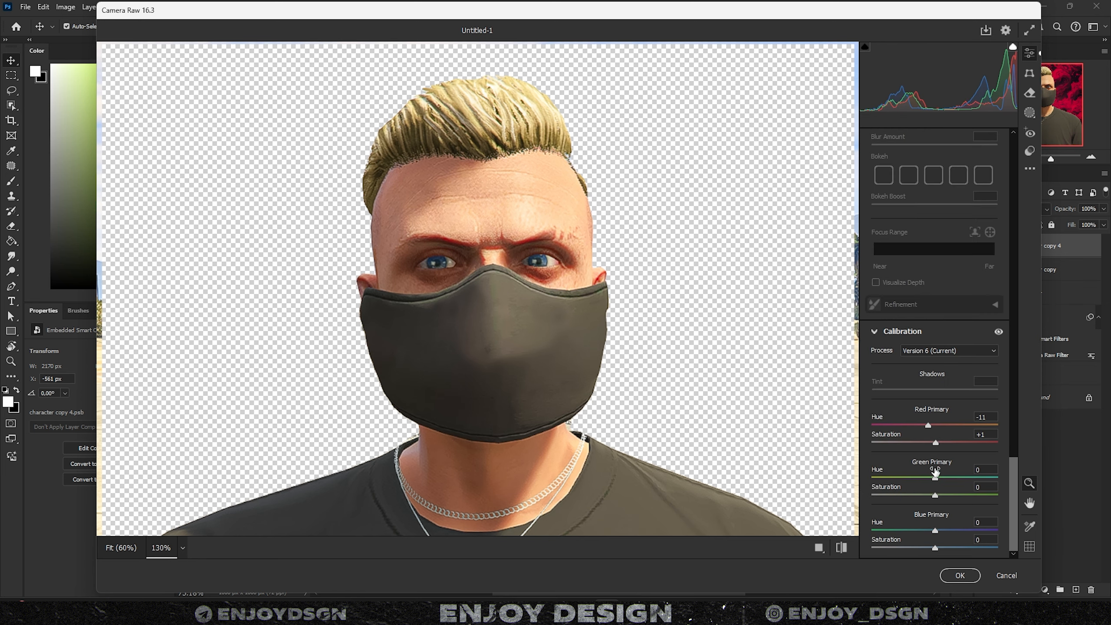
pyautogui.moveTo(934, 486)
pyautogui.mouseDown()
pyautogui.moveTo(967, 486)
pyautogui.moveTo(935, 486)
pyautogui.mouseUp()
pyautogui.click(959, 575)
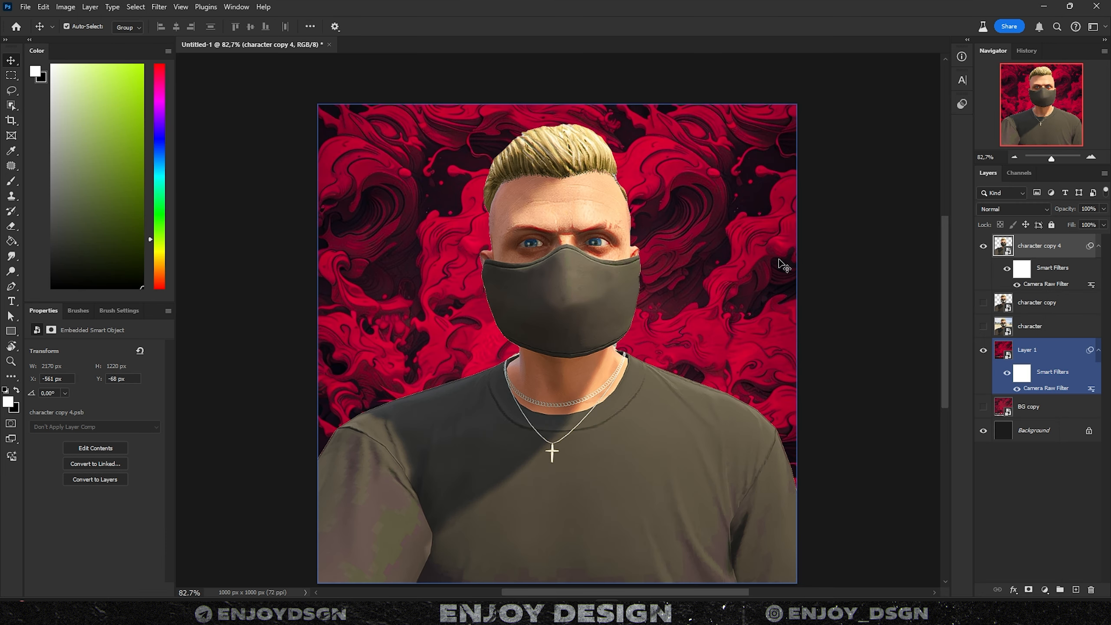
pyautogui.click(1017, 283)
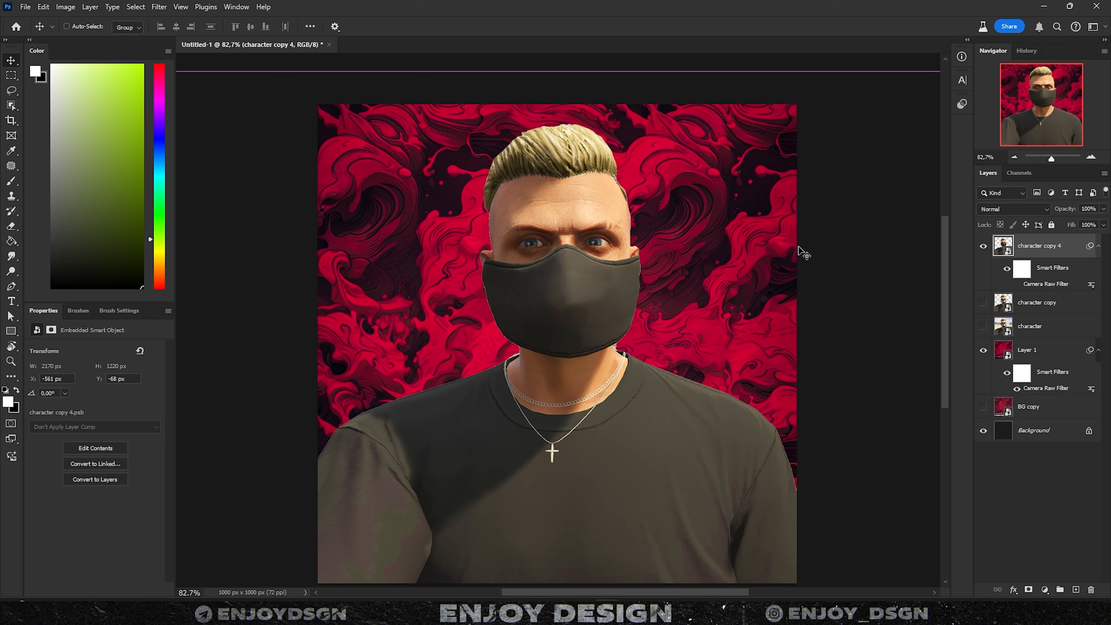
pyautogui.hotkey('ctrl', 'z')
pyautogui.scroll(-2, 800, 249)
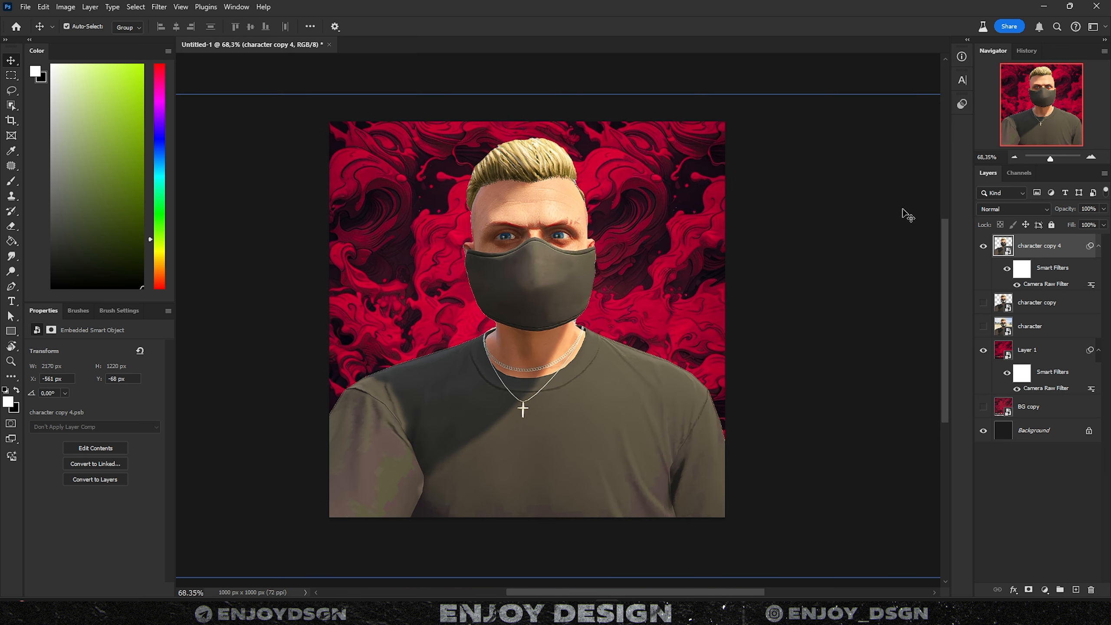
pyautogui.click(17, 332)
# - Draw a 1000 px black circle and center it horizontally and vertically on the canvas
pyautogui.rightClick(15, 333)
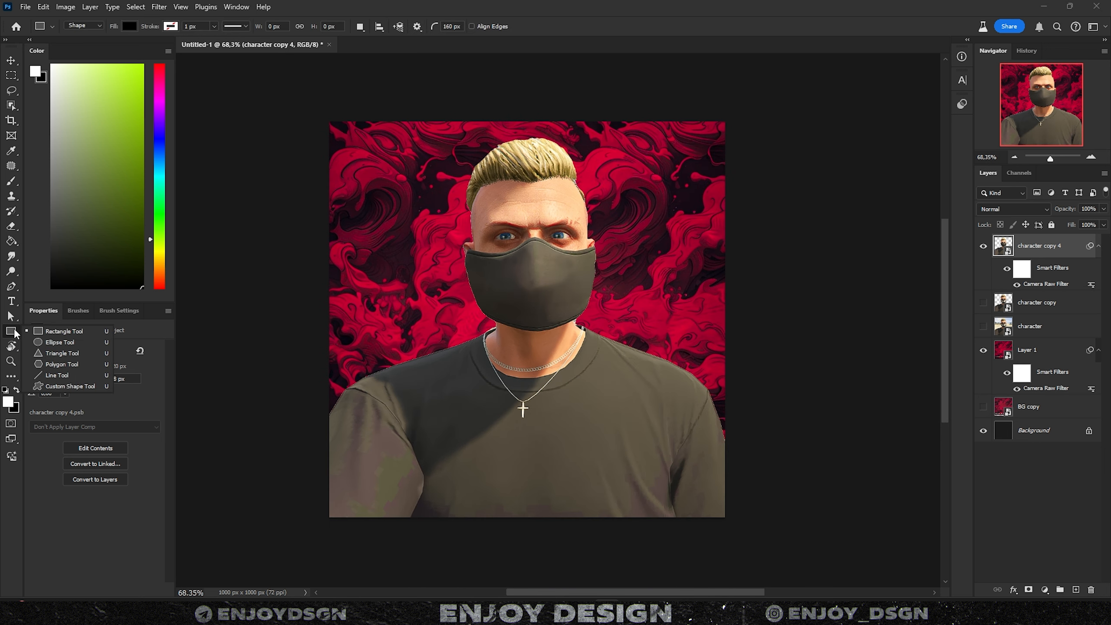
pyautogui.click(48, 342)
pyautogui.moveTo(381, 148); pyautogui.dragTo(689, 455)
pyautogui.write('1000')
pyautogui.moveTo(71, 361)
pyautogui.mouseDown()
pyautogui.moveTo(21, 350)
pyautogui.moveTo(59, 375)
pyautogui.mouseUp()
pyautogui.press('Return')
pyautogui.hotkey('ctrl', 'a')
pyautogui.press('v')
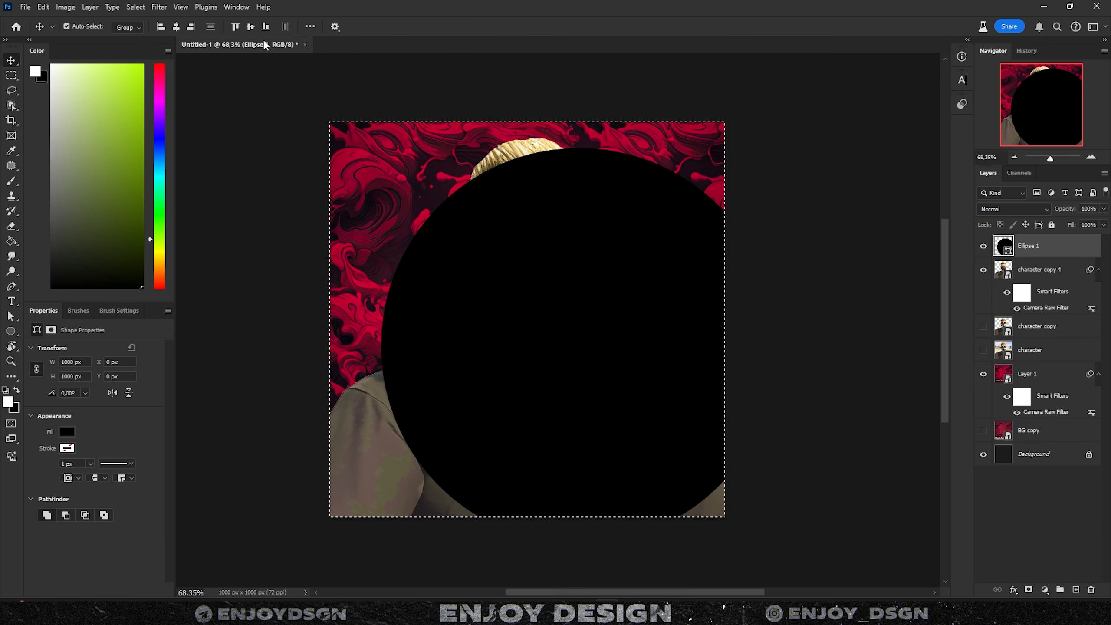
pyautogui.click(251, 27)
pyautogui.click(175, 27)
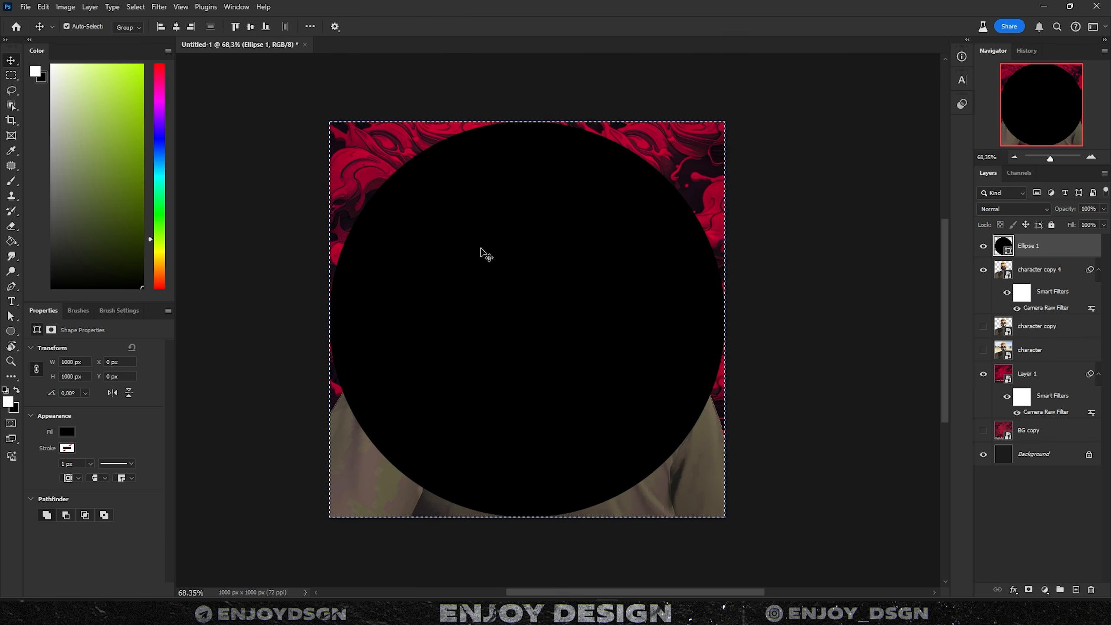
pyautogui.hotkey('ctrl', 'd')
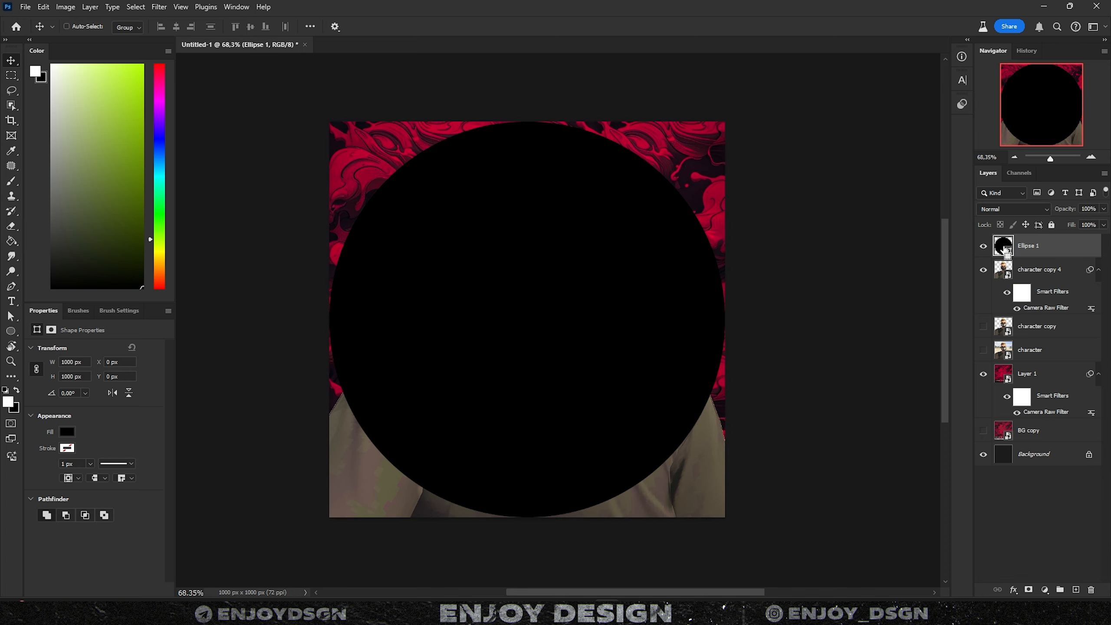
# - Paint everything outside the circle black on Layer 2, then delete the Ellipse 1 layer
pyautogui.keyDown('ctrl'); pyautogui.click(1004, 252); pyautogui.keyUp('ctrl')
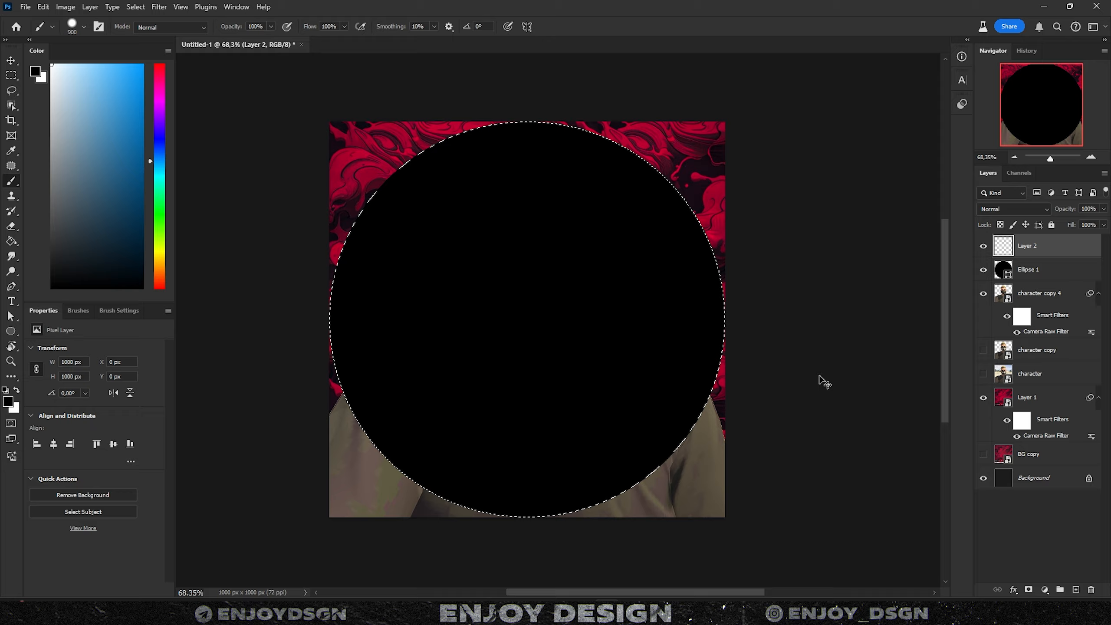
pyautogui.hotkey('ctrl', 'shift', 'i')
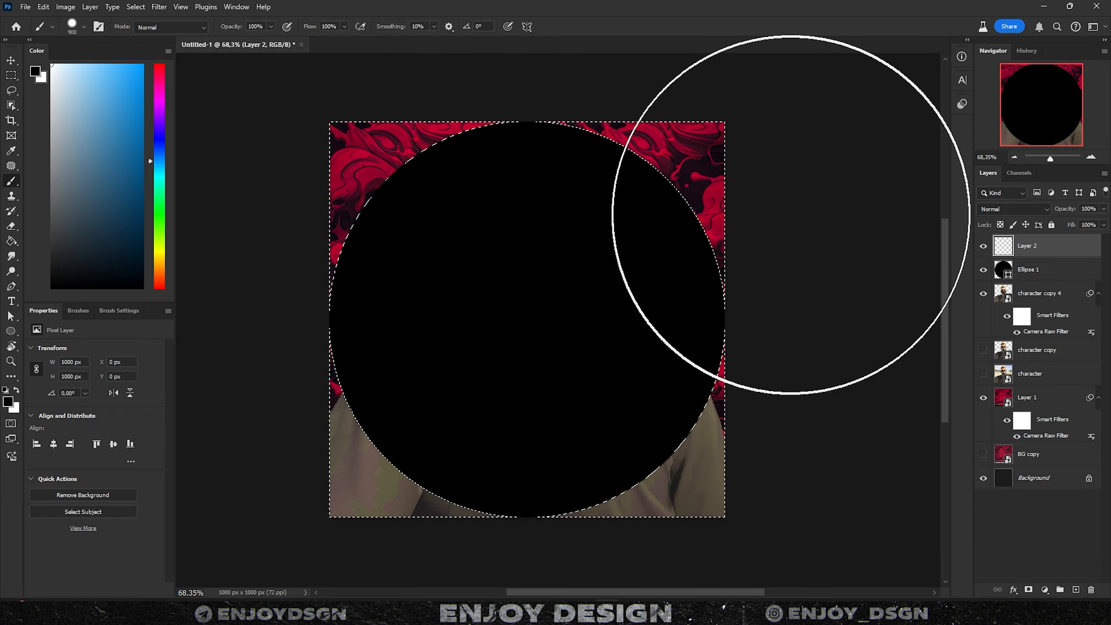
pyautogui.moveTo(791, 215)
pyautogui.mouseDown()
pyautogui.moveTo(707, 178)
pyautogui.moveTo(248, 526)
pyautogui.moveTo(218, 144)
pyautogui.moveTo(877, 399)
pyautogui.mouseUp()
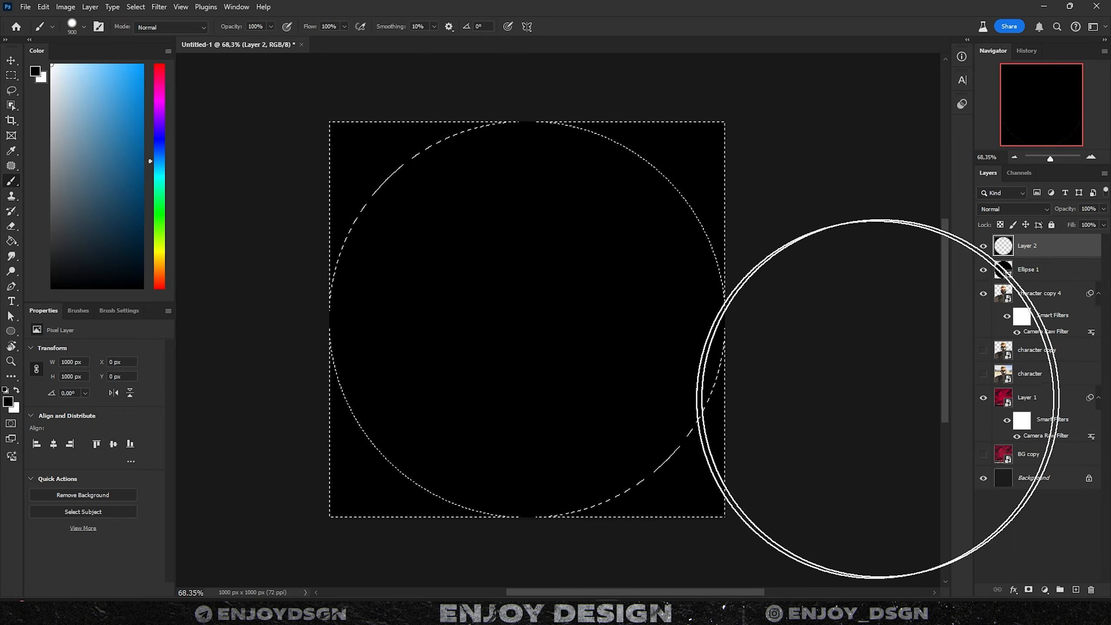
pyautogui.hotkey('ctrl', 'd')
pyautogui.click(1051, 272)
pyautogui.press('Delete')
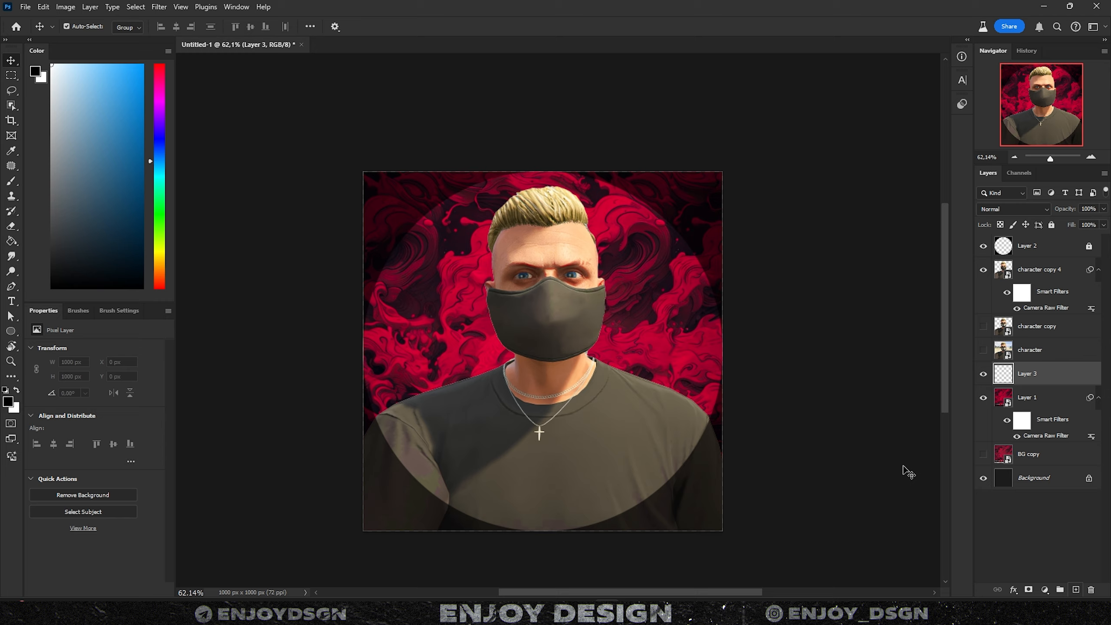
# - Sample the background red and paint a soft red glow around the character at 60% and 20% opacity
pyautogui.click(762, 352)
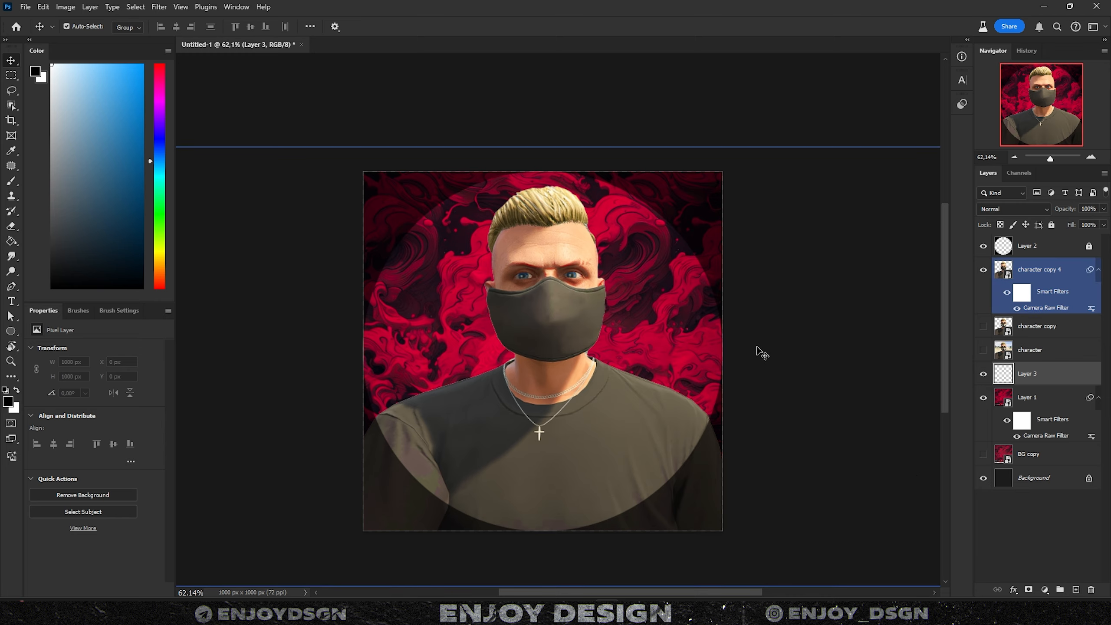
pyautogui.press('b')
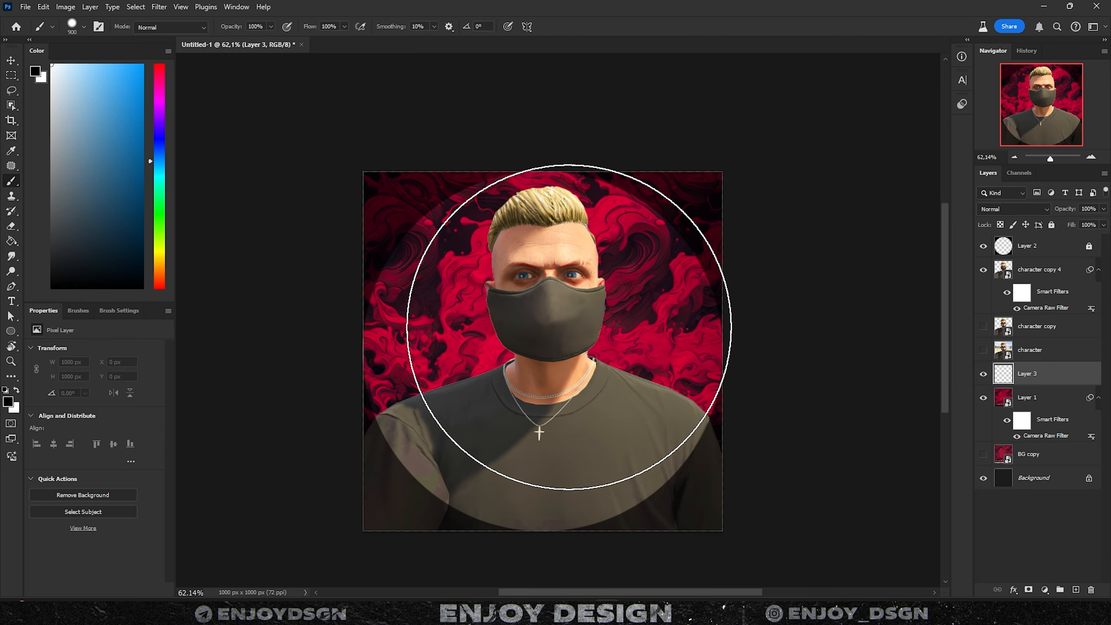
pyautogui.rightClick(665, 396)
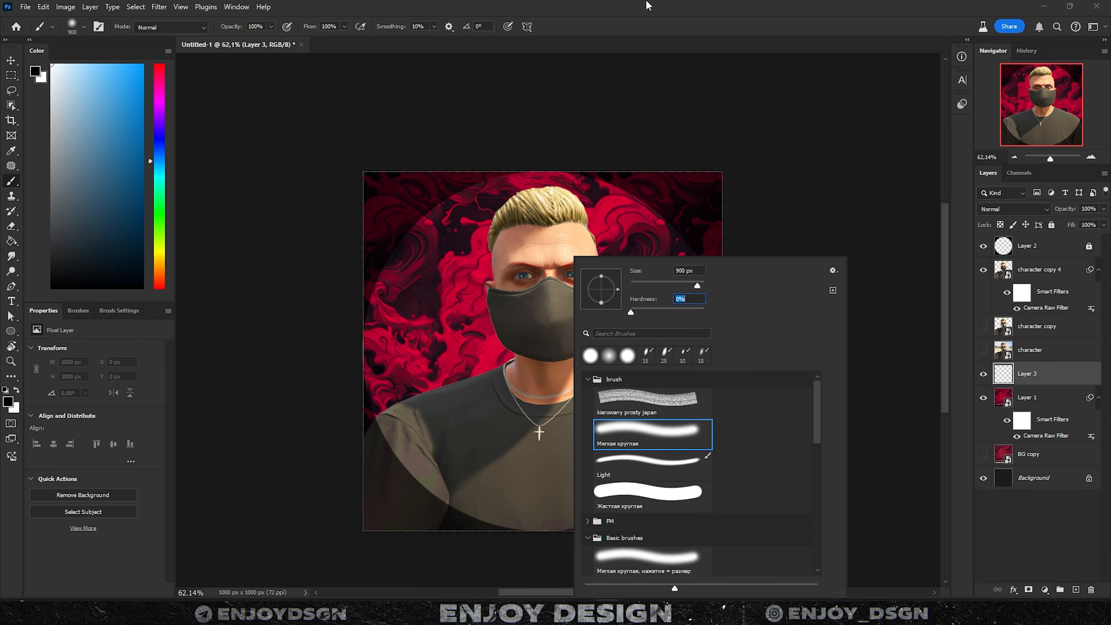
pyautogui.press('Return')
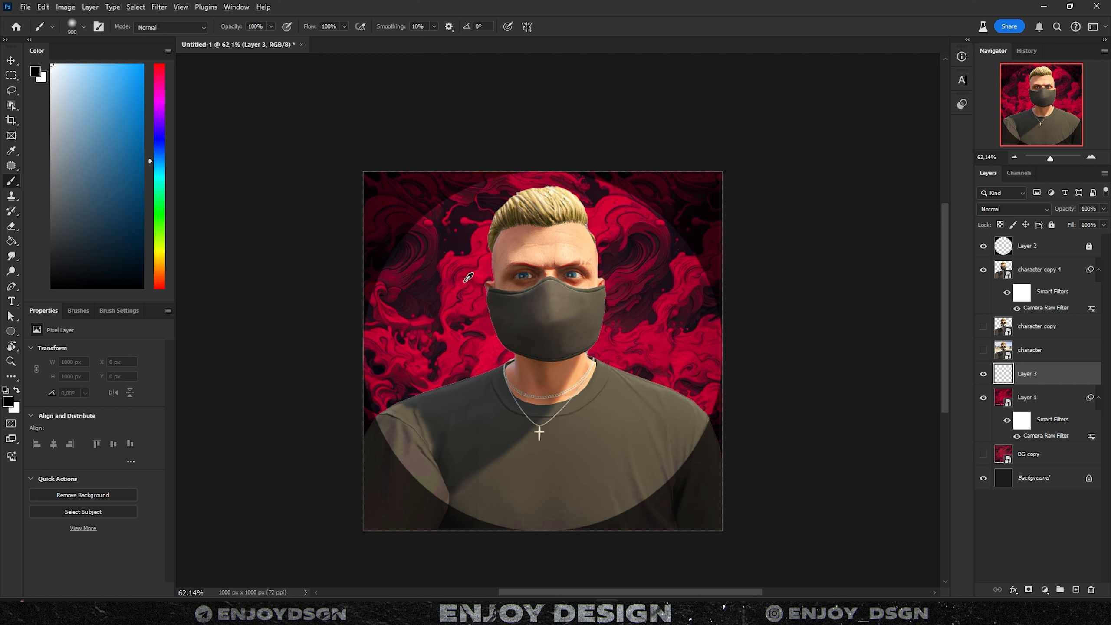
pyautogui.keyDown('alt'); pyautogui.click(461, 256); pyautogui.keyUp('alt')
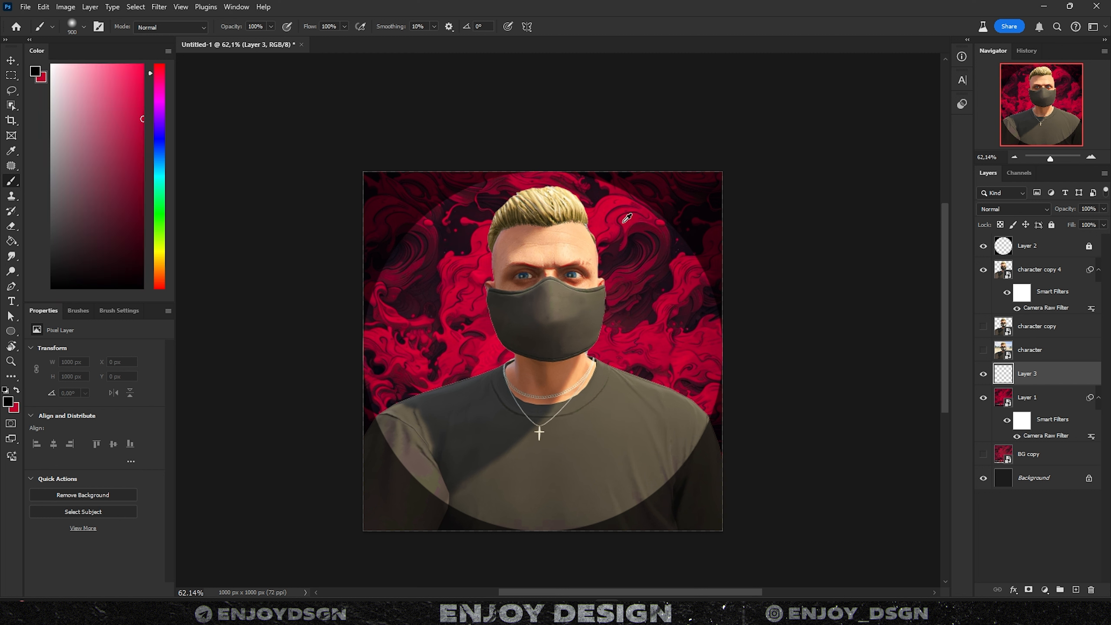
pyautogui.press('x')
pyautogui.press('6')
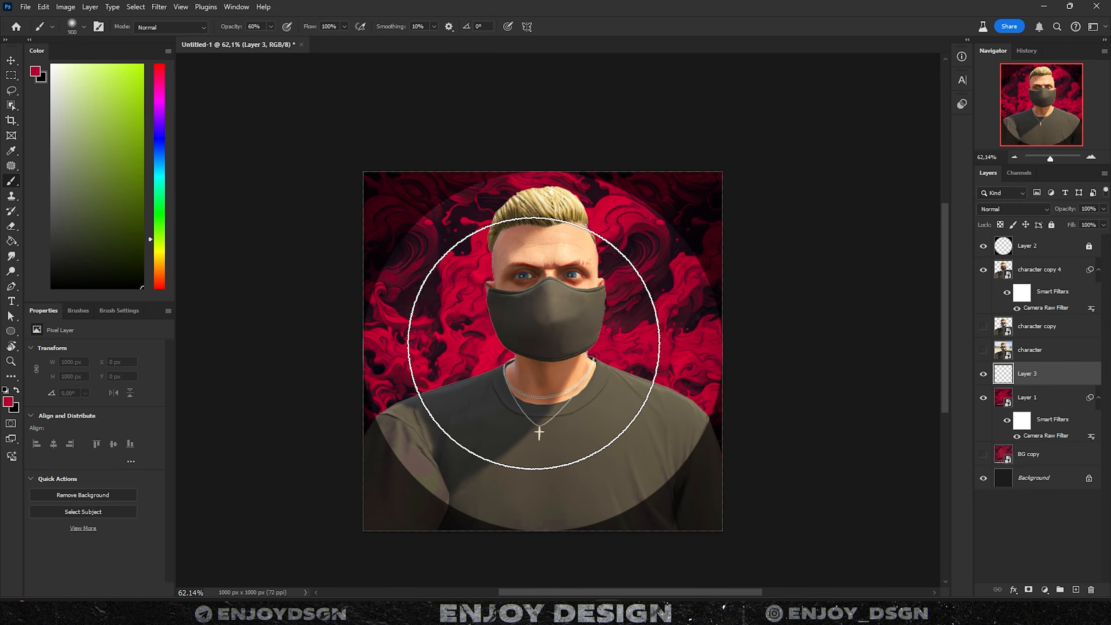
pyautogui.click(534, 343)
pyautogui.press('2')
pyautogui.click(385, 318)
pyautogui.click(642, 420)
pyautogui.click(634, 318)
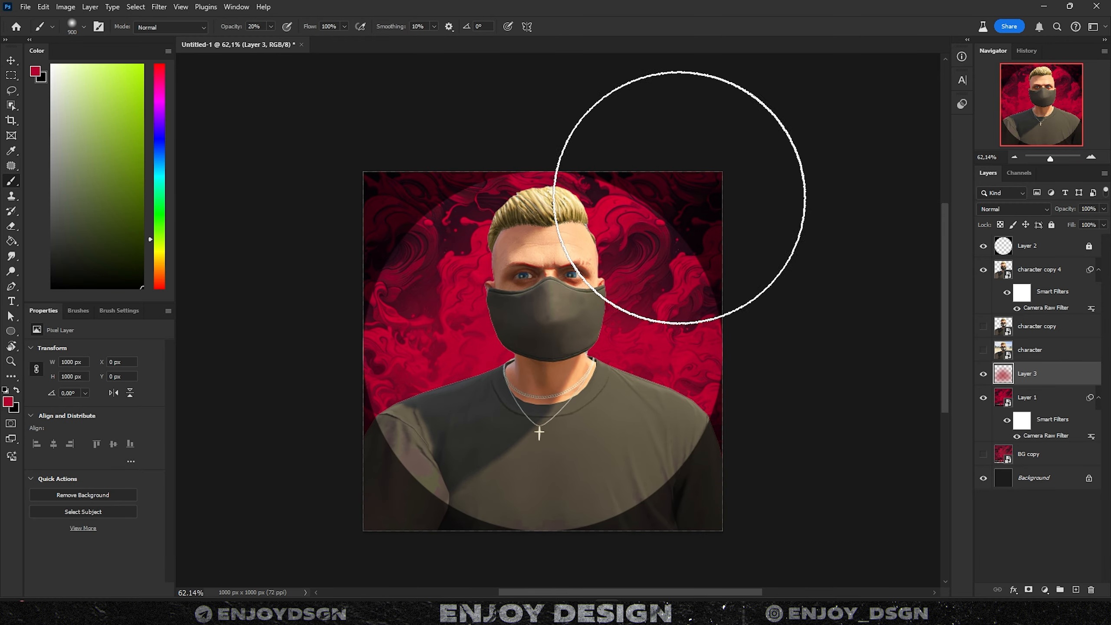
# - Erase excess glow with a 600 px eraser, hide the black circular frame, and compare the glow
pyautogui.press('e')
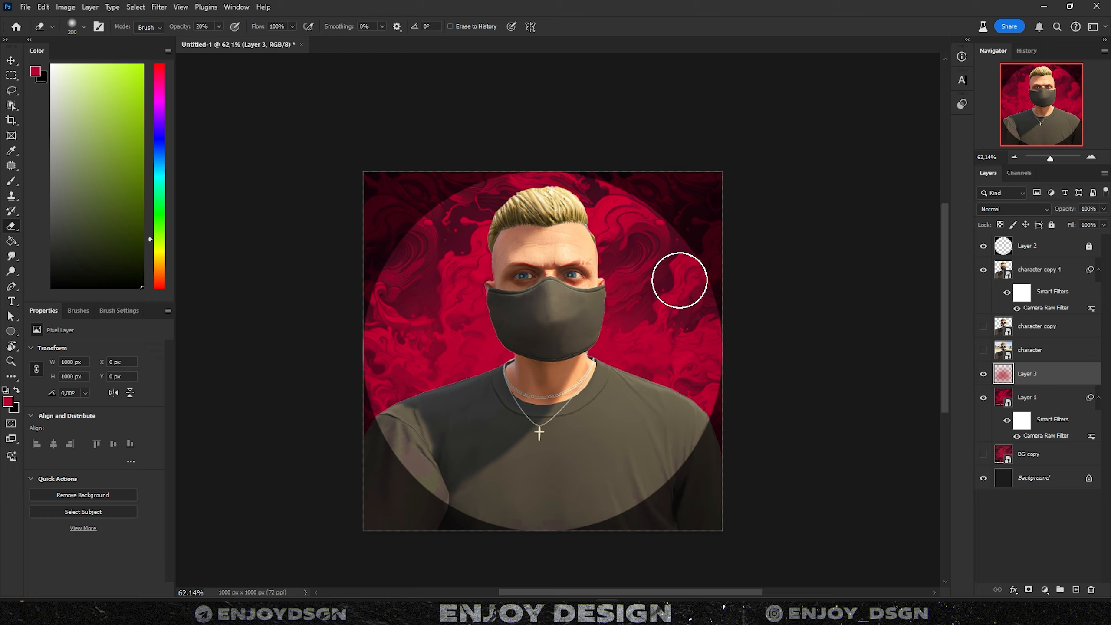
pyautogui.press(']')
pyautogui.press(']')
pyautogui.press(']')
pyautogui.press(']')
pyautogui.press(']')
pyautogui.click(983, 246)
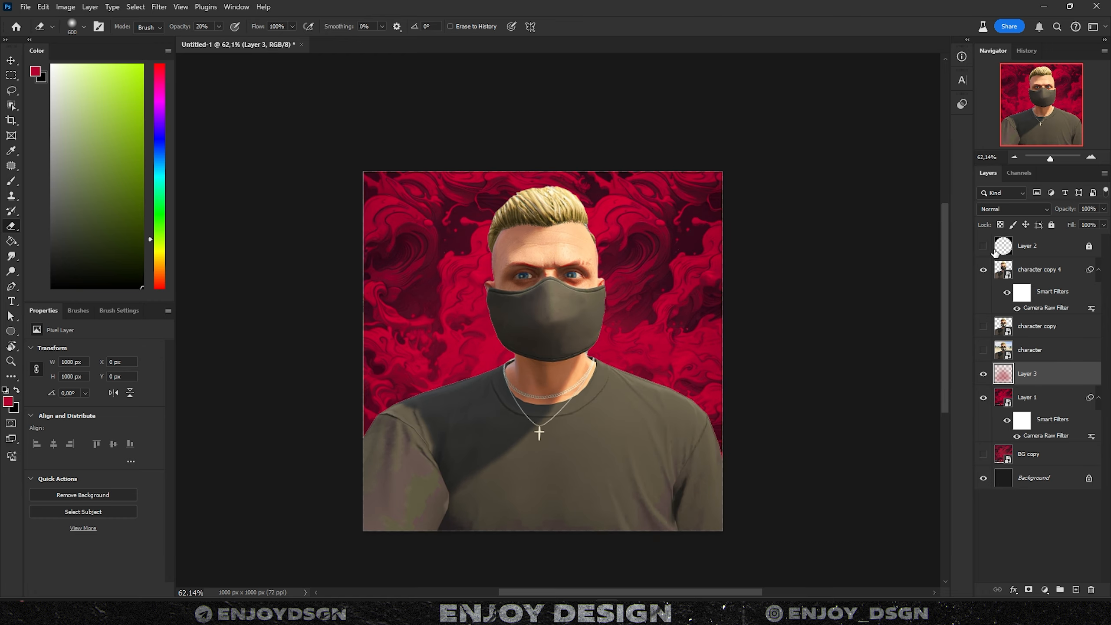
pyautogui.click(983, 374)
pyautogui.click(983, 374)
pyautogui.click(983, 374)
pyautogui.click(983, 374)
pyautogui.click(1043, 401)
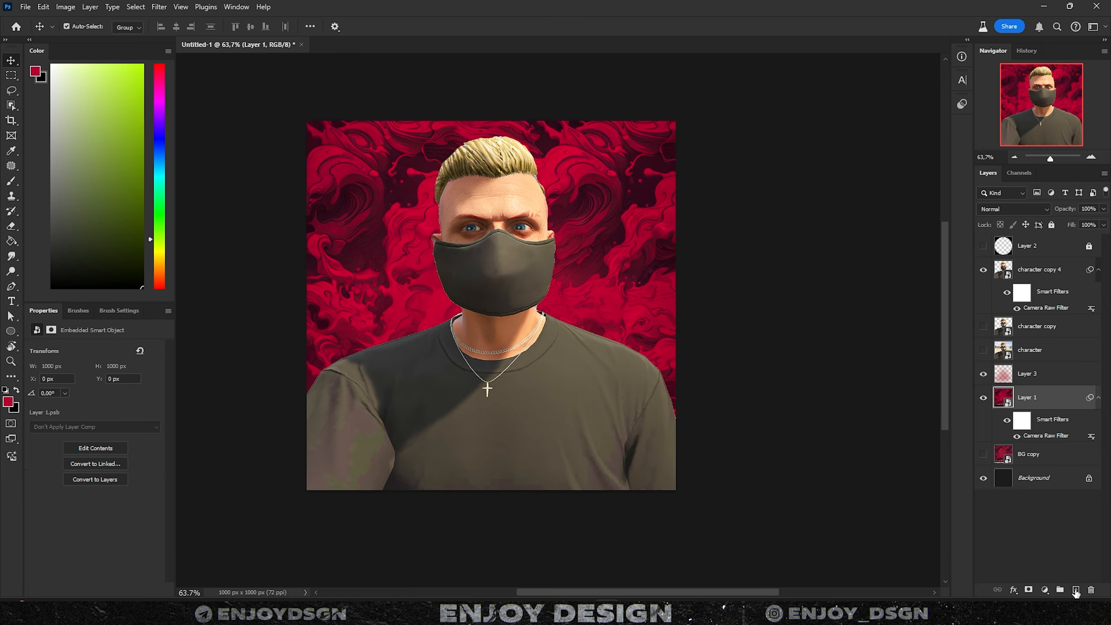
# - On a new Layer 4 above Layer 1, darken the top of the red background with soft black strokes
pyautogui.click(1076, 590)
pyautogui.press('b')
pyautogui.press('x')
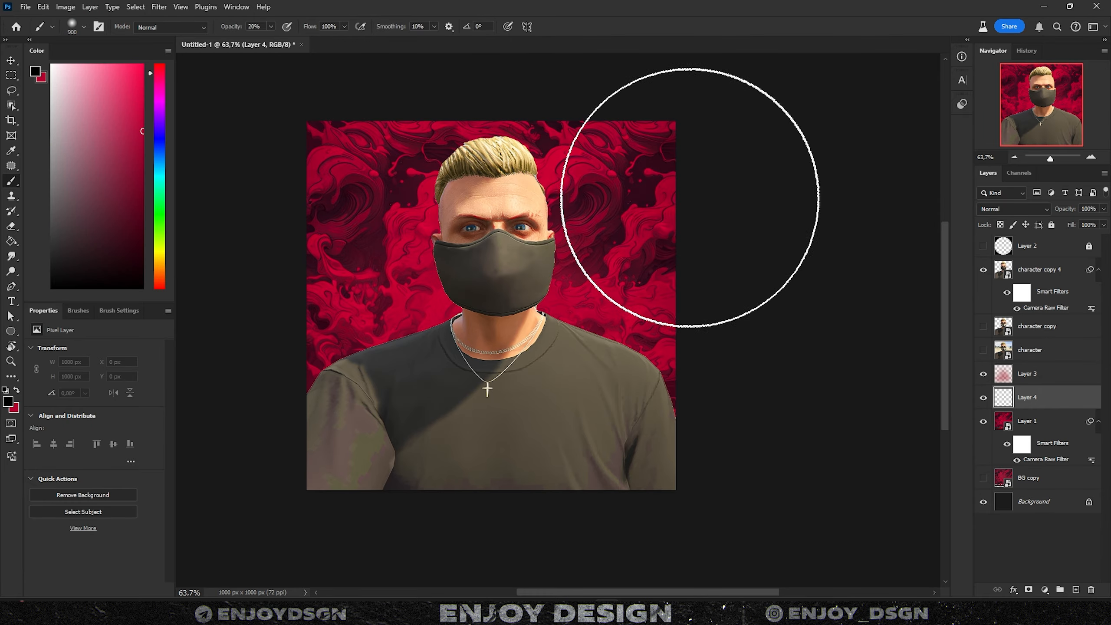
pyautogui.moveTo(713, 220)
pyautogui.mouseDown()
pyautogui.moveTo(507, 112)
pyautogui.moveTo(180, 219)
pyautogui.mouseUp()
pyautogui.hotkey('ctrl', 'z')
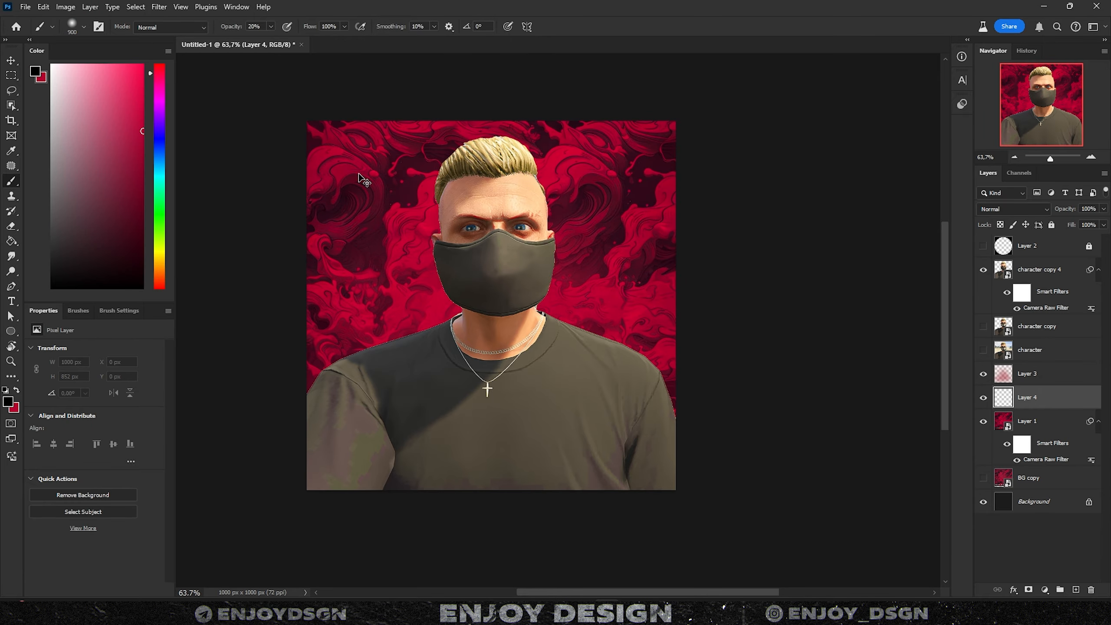
pyautogui.moveTo(235, 441); pyautogui.dragTo(768, 364)
pyautogui.moveTo(738, 437)
pyautogui.mouseDown()
pyautogui.moveTo(761, 292)
pyautogui.moveTo(173, 332)
pyautogui.mouseUp()
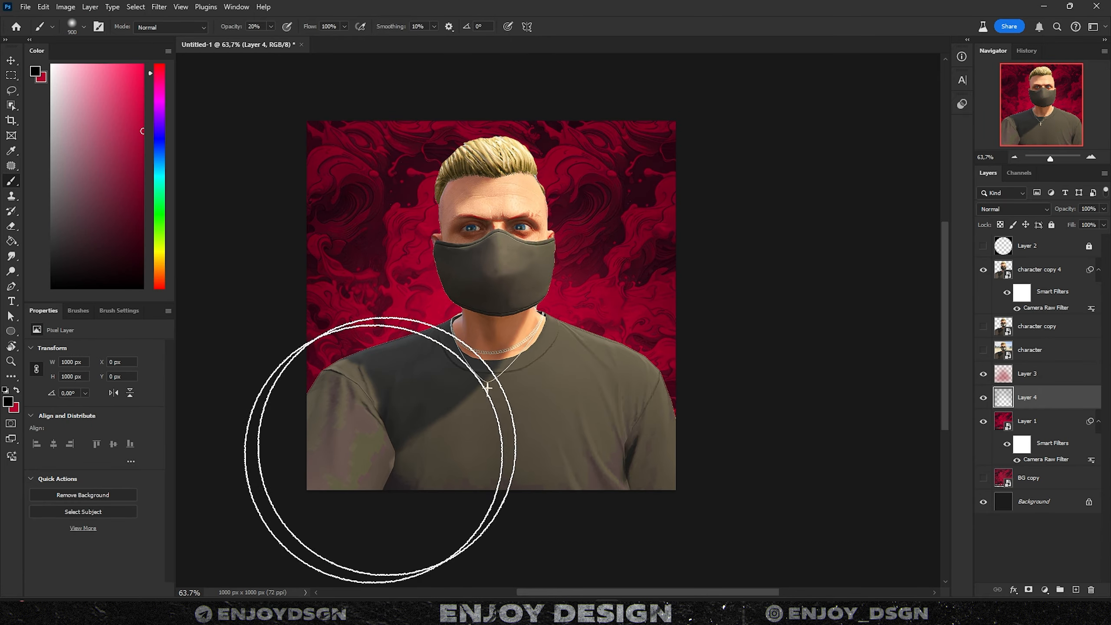
pyautogui.scroll(-1, 612, 471)
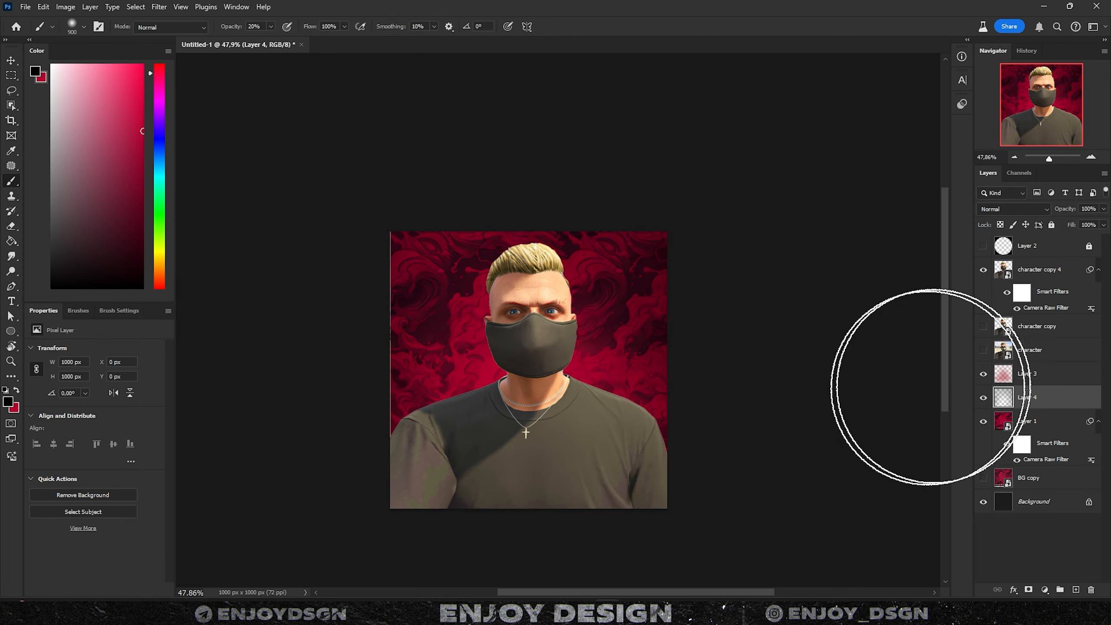
pyautogui.scroll(1, 1023, 291)
# - On a new Layer 5 above character copy 4, shade the bottom of the shirt black
pyautogui.click(1052, 273)
pyautogui.click(1075, 590)
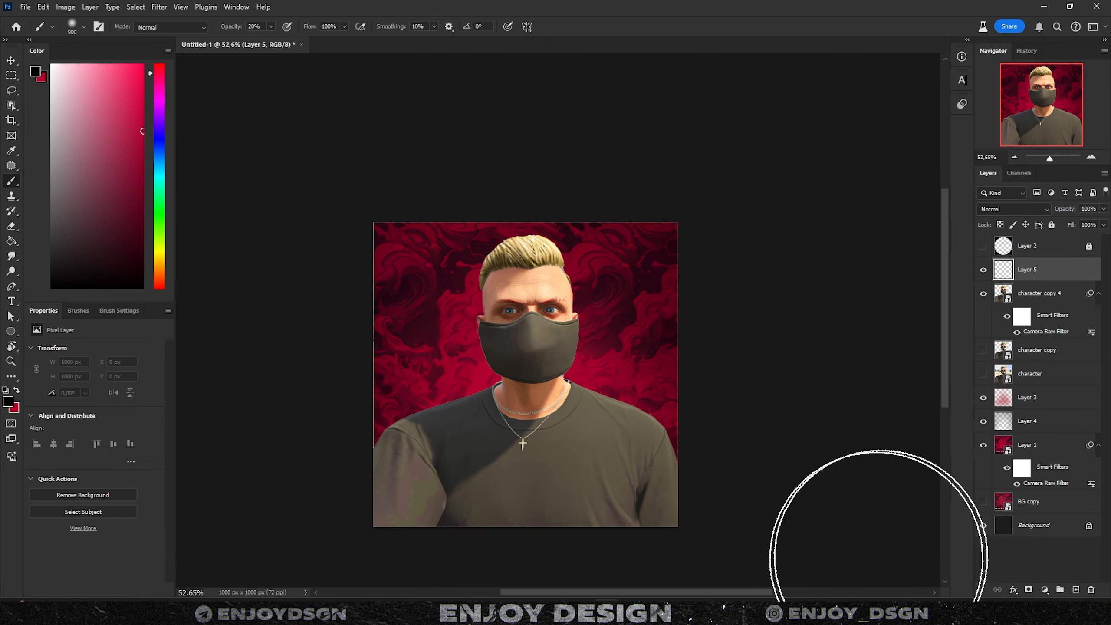
pyautogui.moveTo(878, 559); pyautogui.dragTo(903, 473)
pyautogui.moveTo(743, 525)
pyautogui.mouseDown()
pyautogui.moveTo(465, 535)
pyautogui.moveTo(188, 451)
pyautogui.moveTo(323, 532)
pyautogui.moveTo(793, 557)
pyautogui.mouseUp()
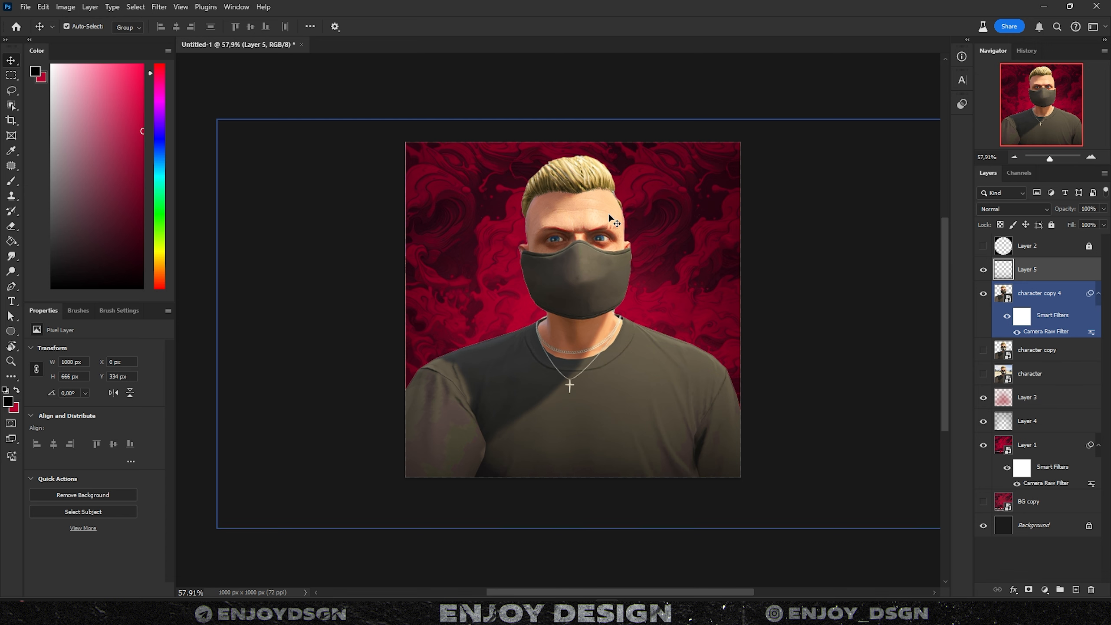
pyautogui.click(1026, 294)
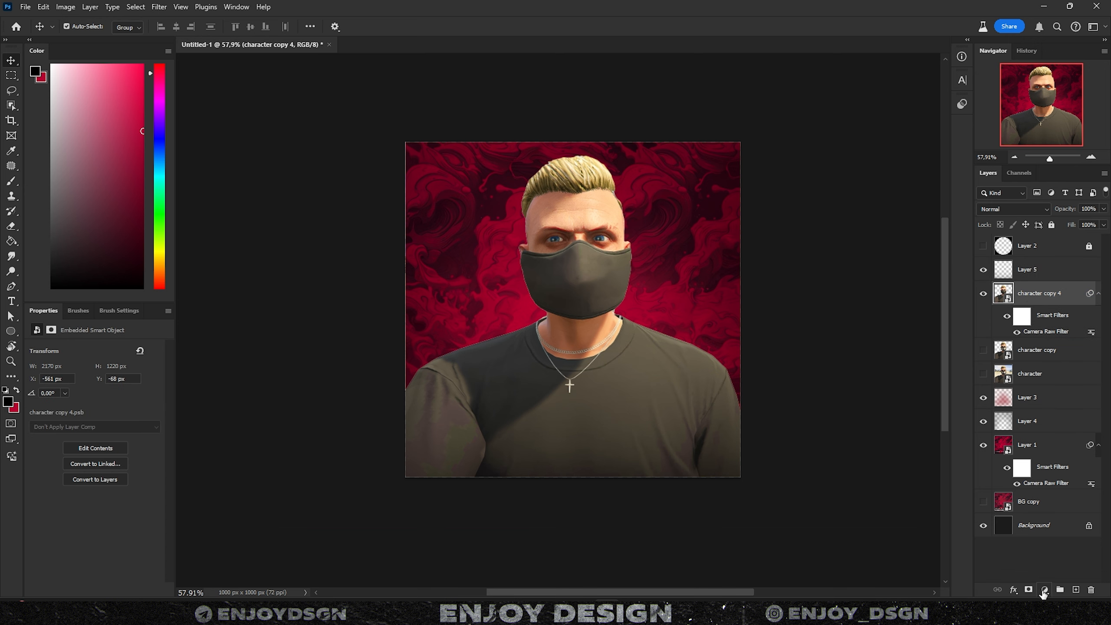
# - Add a Selective Color layer clipped to character copy 4 and set Reds Cyan -53, Magenta +27
pyautogui.click(1044, 589)
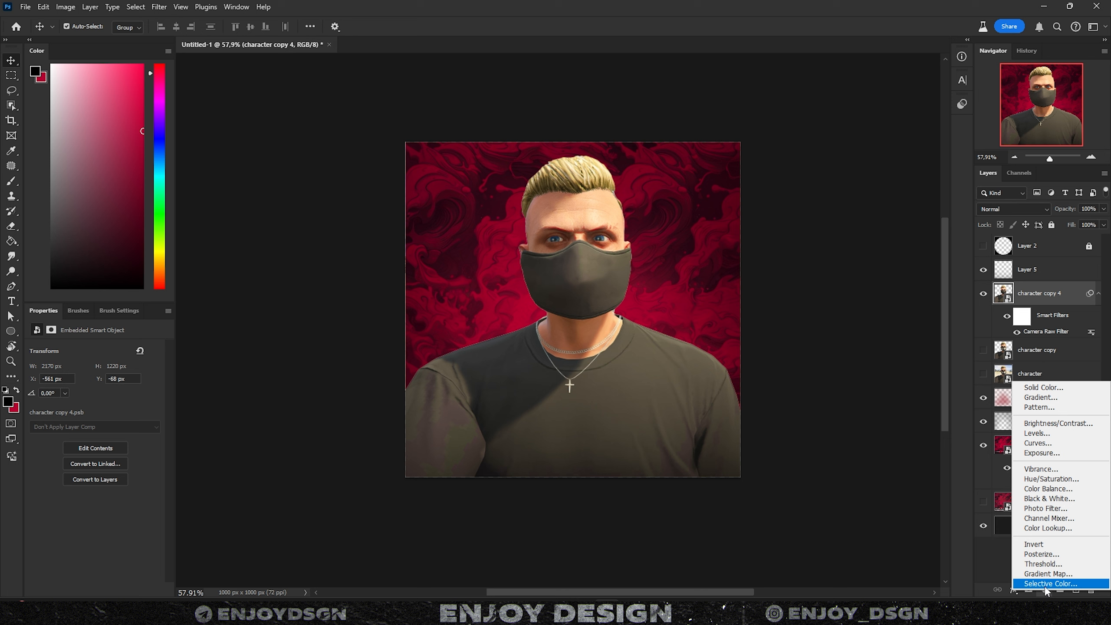
pyautogui.click(1050, 583)
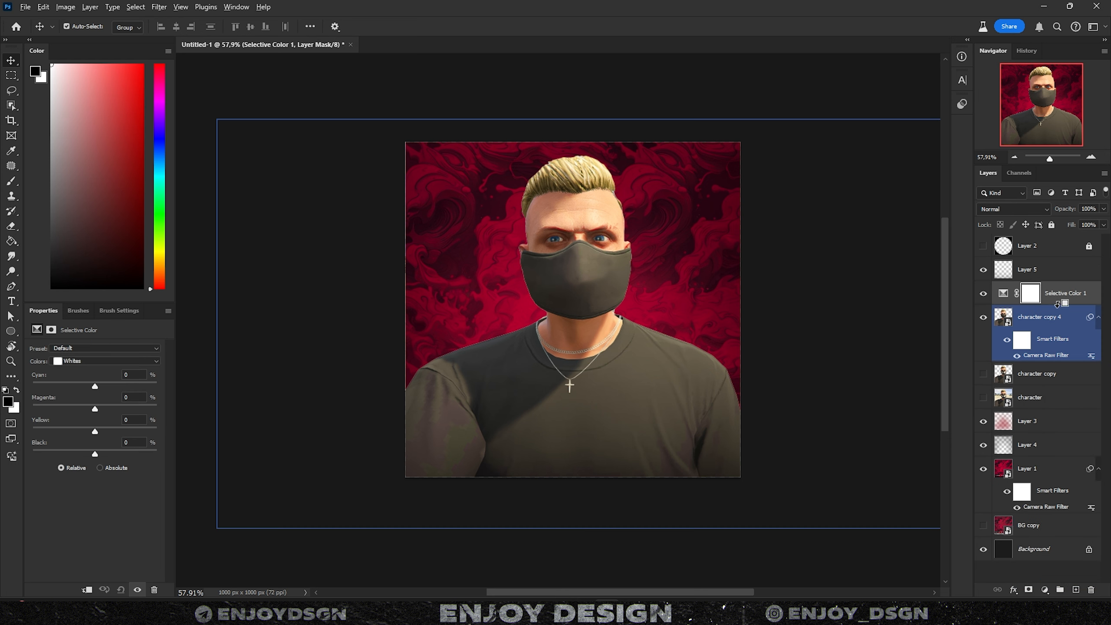
pyautogui.keyDown('alt'); pyautogui.click(1056, 304); pyautogui.keyUp('alt')
pyautogui.click(87, 361)
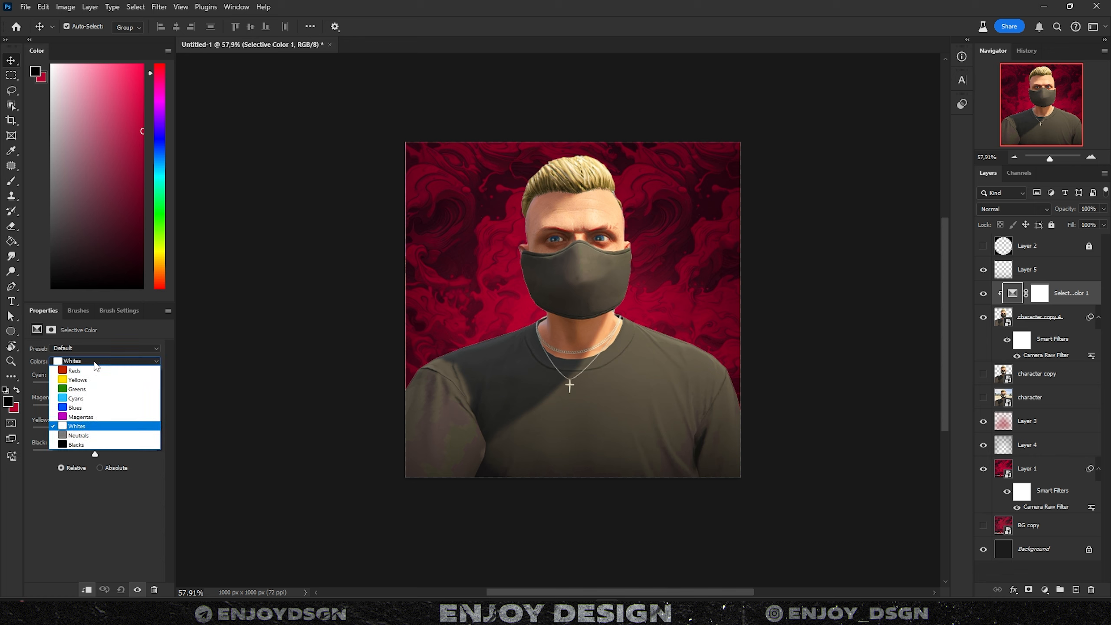
pyautogui.click(81, 371)
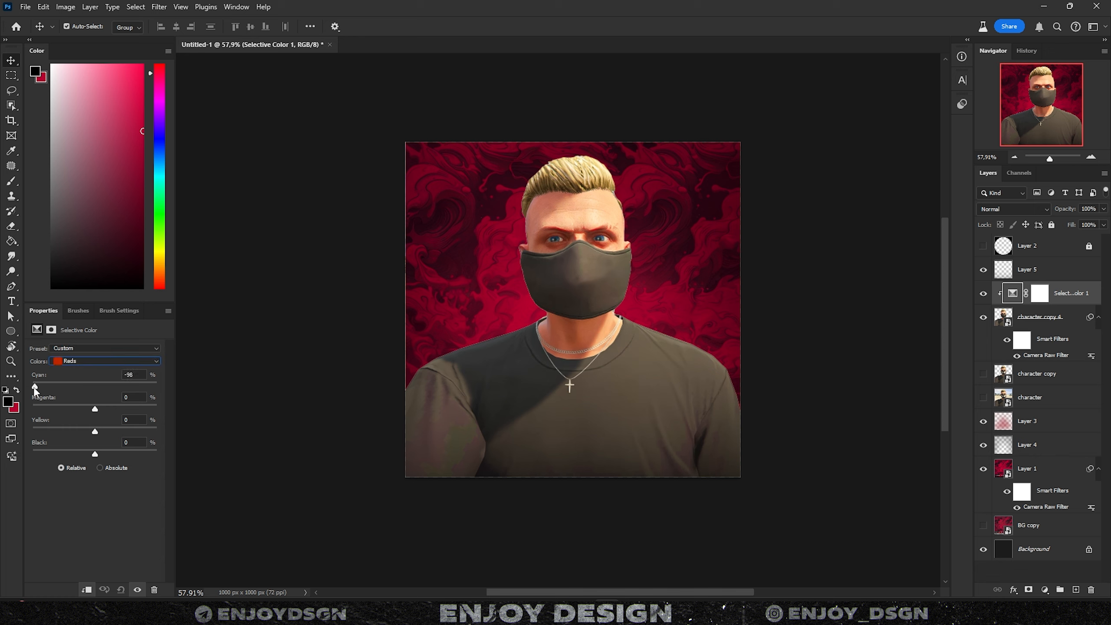
pyautogui.moveTo(48, 401); pyautogui.dragTo(64, 400)
pyautogui.moveTo(95, 409)
pyautogui.mouseDown()
pyautogui.moveTo(29, 409)
pyautogui.moveTo(110, 424)
pyautogui.mouseUp()
# - In the Yellows range, set Cyan -29, adjust Magenta, and lower Black to -15
pyautogui.click(81, 361)
pyautogui.click(96, 381)
pyautogui.moveTo(76, 400); pyautogui.dragTo(78, 399)
pyautogui.moveTo(94, 408)
pyautogui.mouseDown()
pyautogui.moveTo(48, 406)
pyautogui.moveTo(88, 411)
pyautogui.mouseUp()
pyautogui.moveTo(88, 454); pyautogui.dragTo(86, 454)
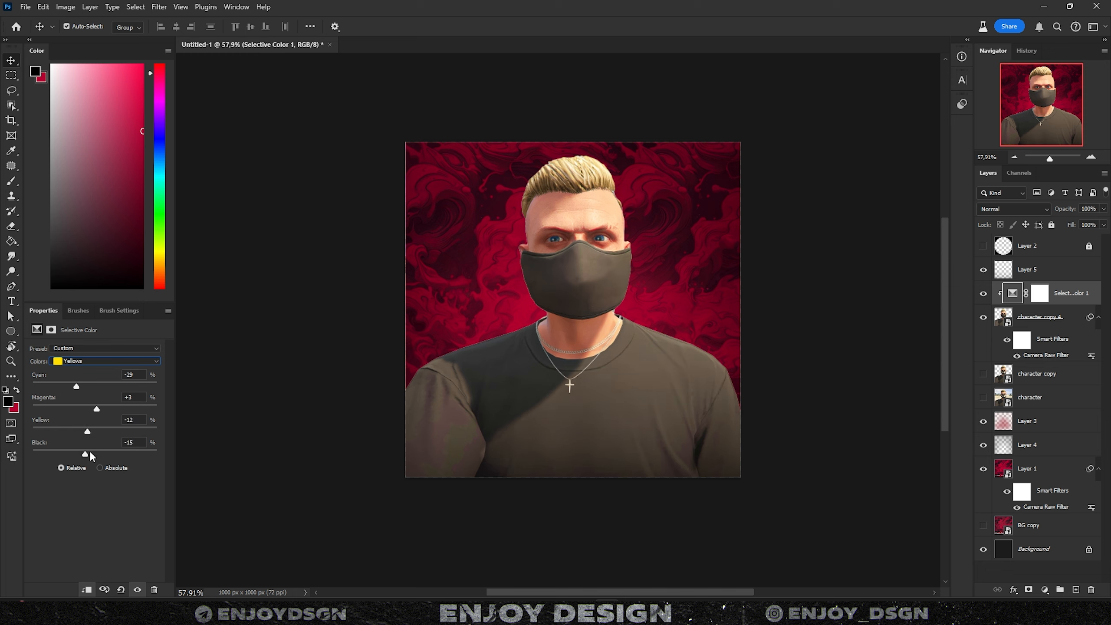
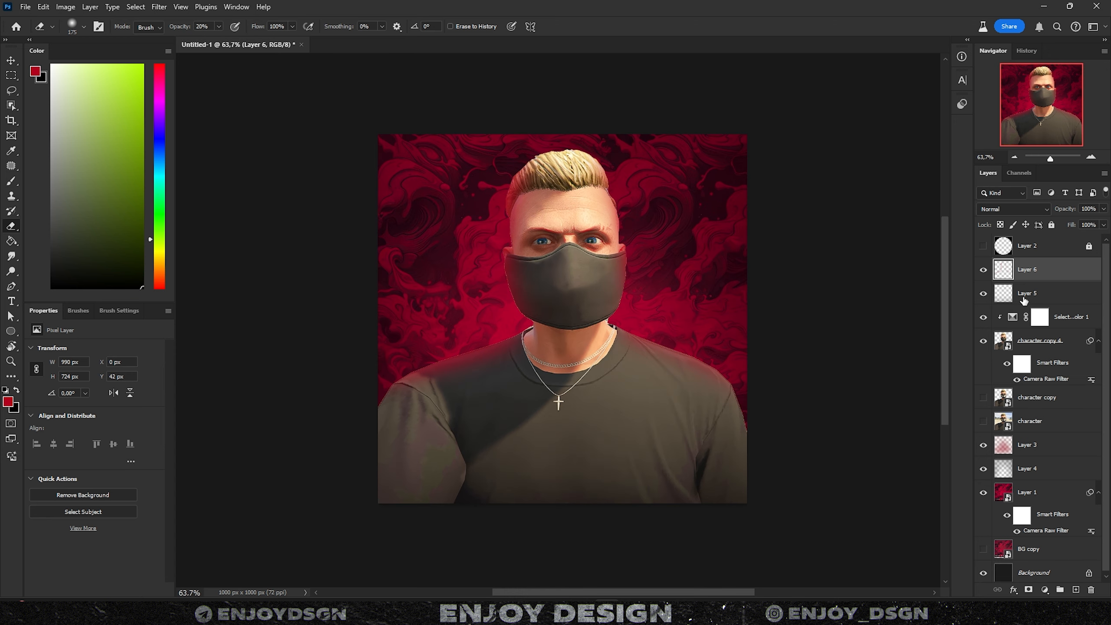
# - Review the Selective Color 1 Whites values and add an empty Layer 7 clipped above it
pyautogui.click(1043, 316)
pyautogui.hotkey('ctrl', 'shift', 'alt', 'n')
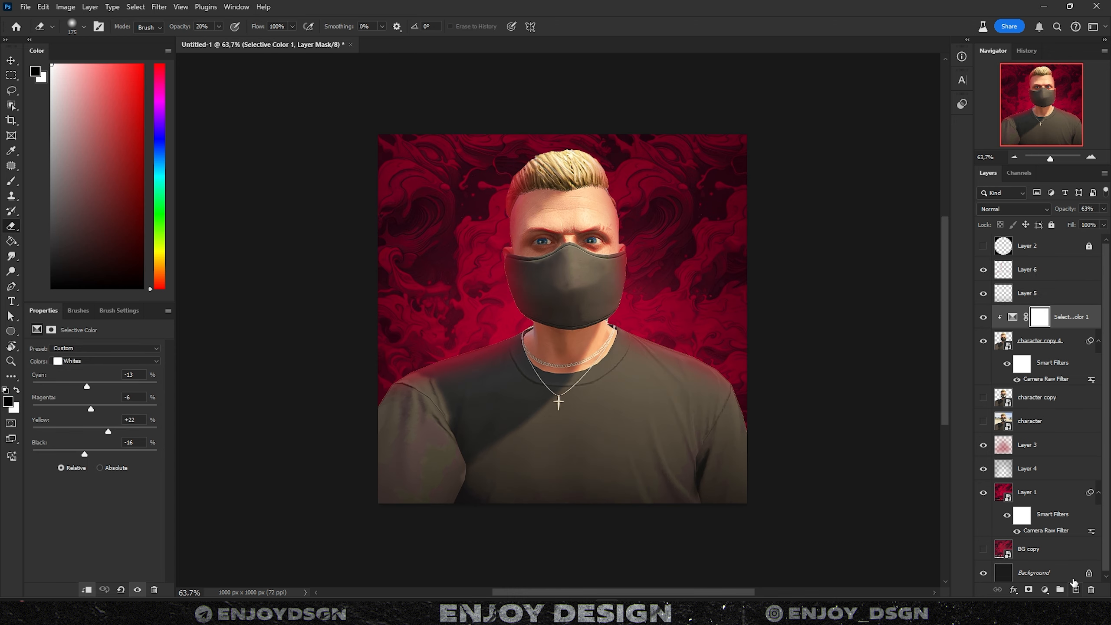
pyautogui.scroll(2, 861, 312)
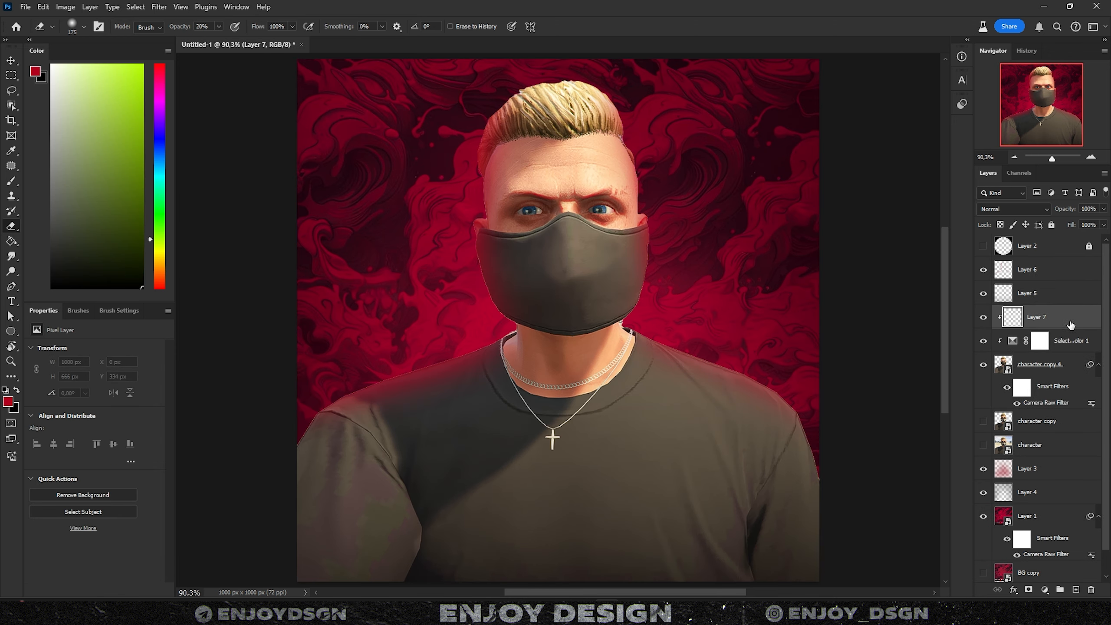
# - Add a Gradient Map adjustment clipped to a new empty Layer 8 beneath it
pyautogui.press('x')
pyautogui.scroll(-2, 465, 123)
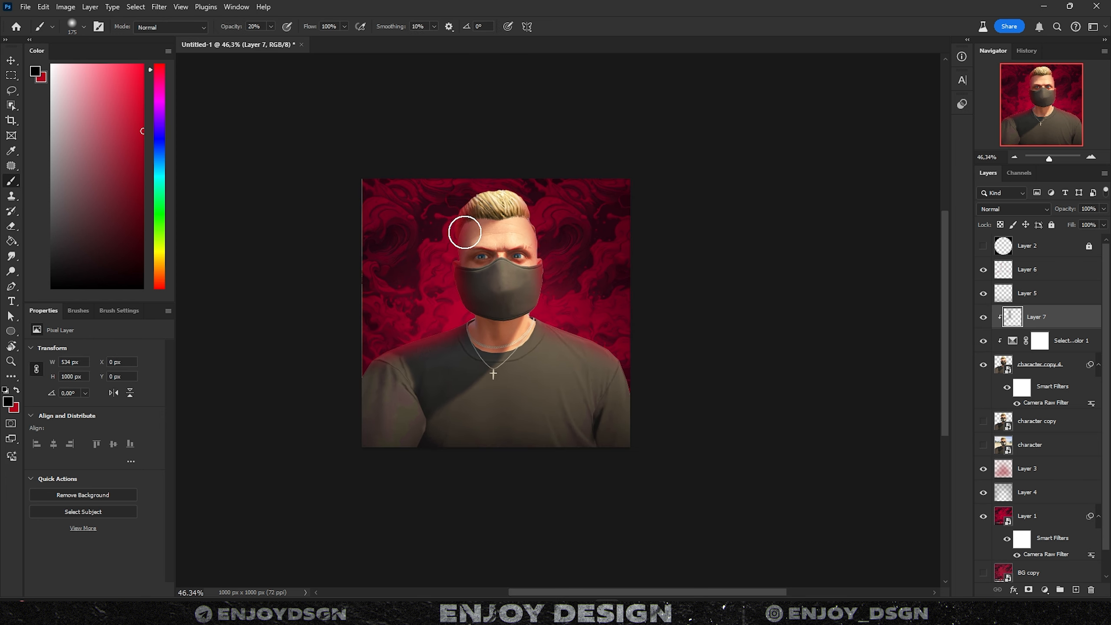
pyautogui.scroll(-1, 464, 231)
pyautogui.scroll(4, 494, 299)
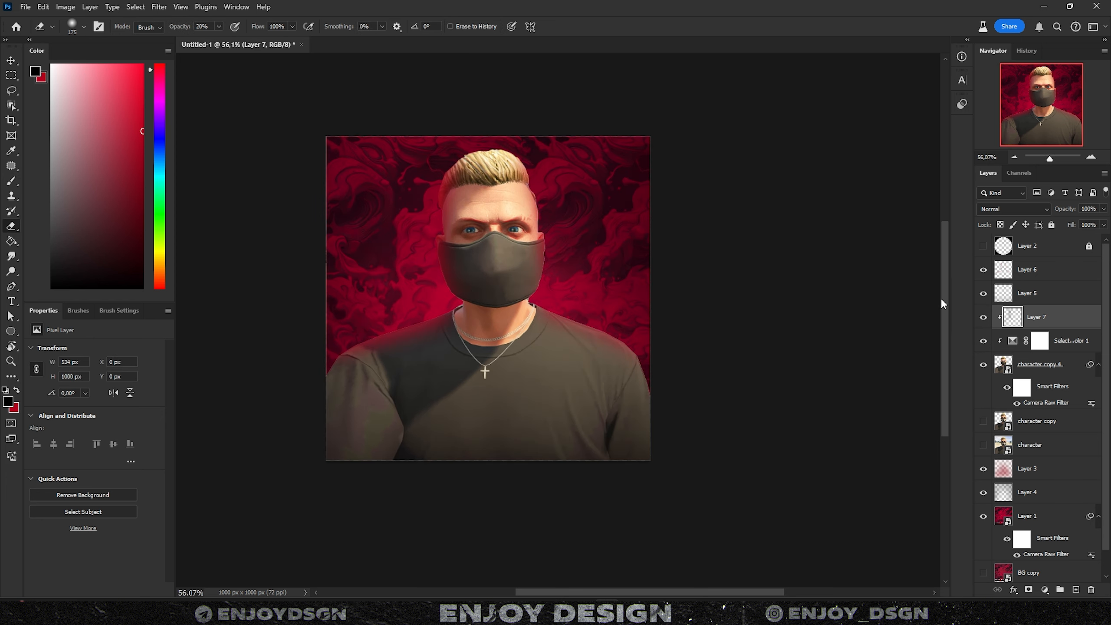
pyautogui.click(1045, 590)
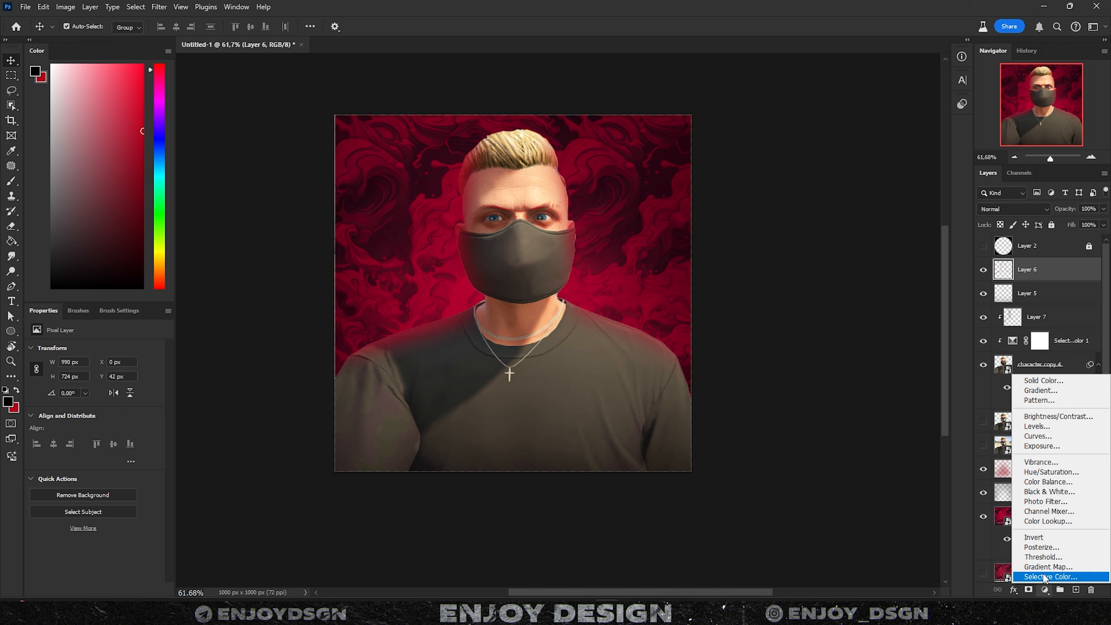
pyautogui.click(1048, 567)
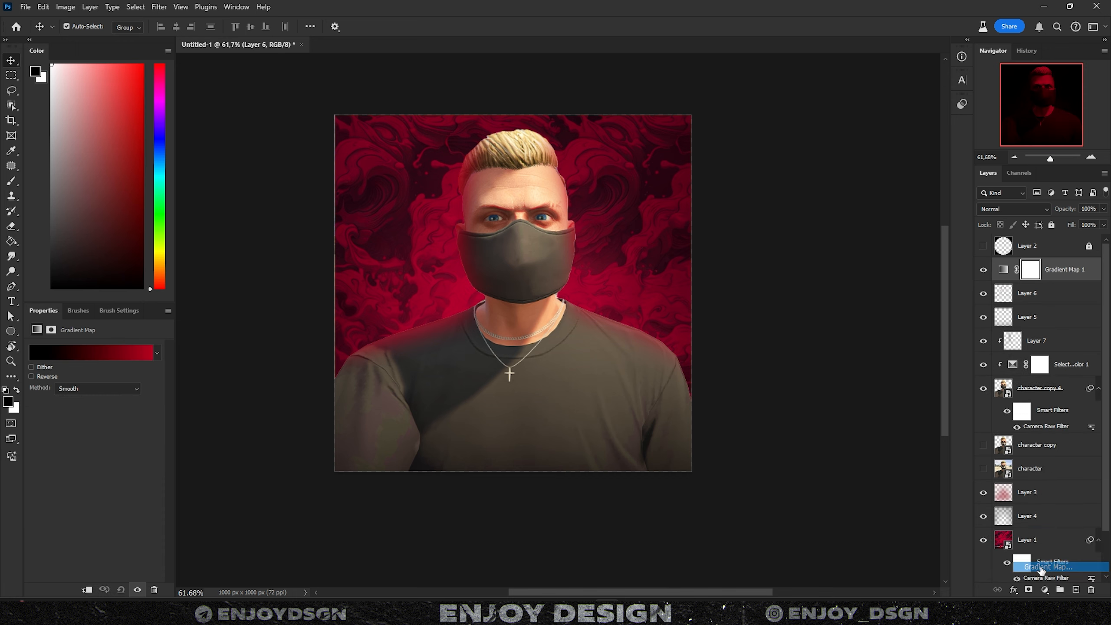
pyautogui.click(1076, 590)
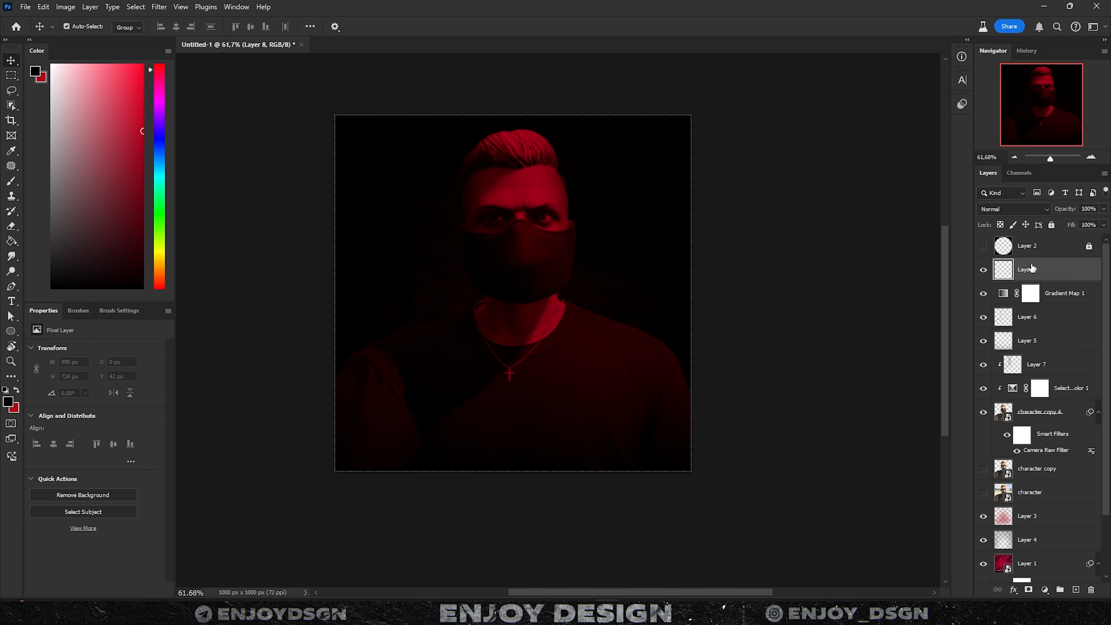
pyautogui.moveTo(1032, 270); pyautogui.dragTo(1033, 304)
pyautogui.keyDown('alt'); pyautogui.click(1053, 281); pyautogui.keyUp('alt')
# - Add a black Solid Color fill in Screen blend mode, with Layer 8 clipped onto it
pyautogui.click(1051, 317)
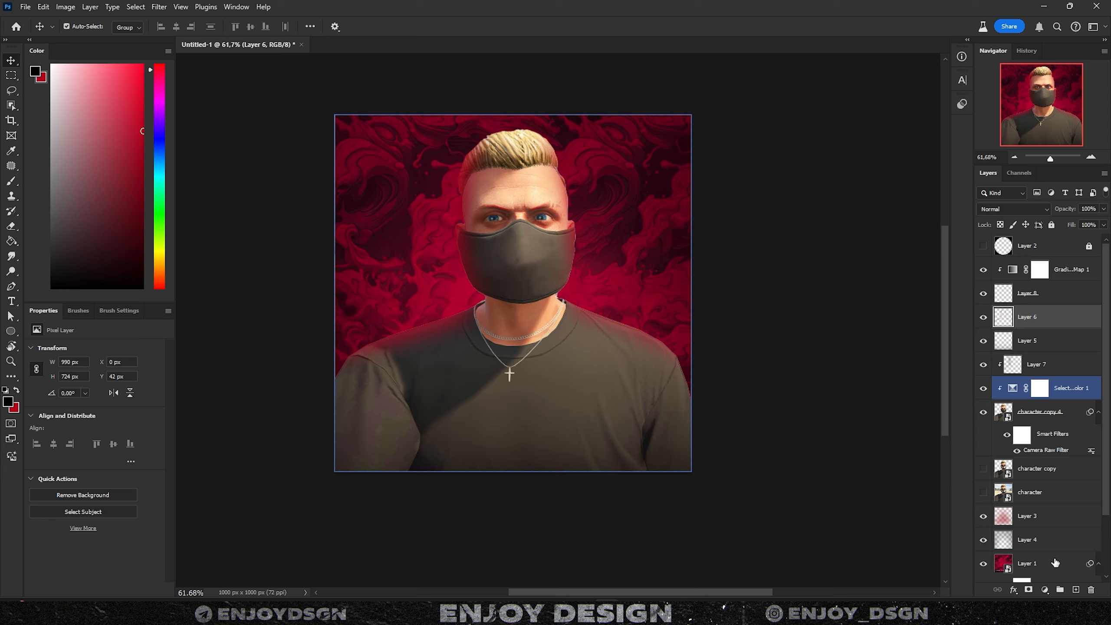
pyautogui.click(1044, 589)
pyautogui.click(1042, 385)
pyautogui.click(923, 170)
pyautogui.moveTo(1012, 243); pyautogui.dragTo(1019, 243)
pyautogui.press('Return')
pyautogui.click(1013, 209)
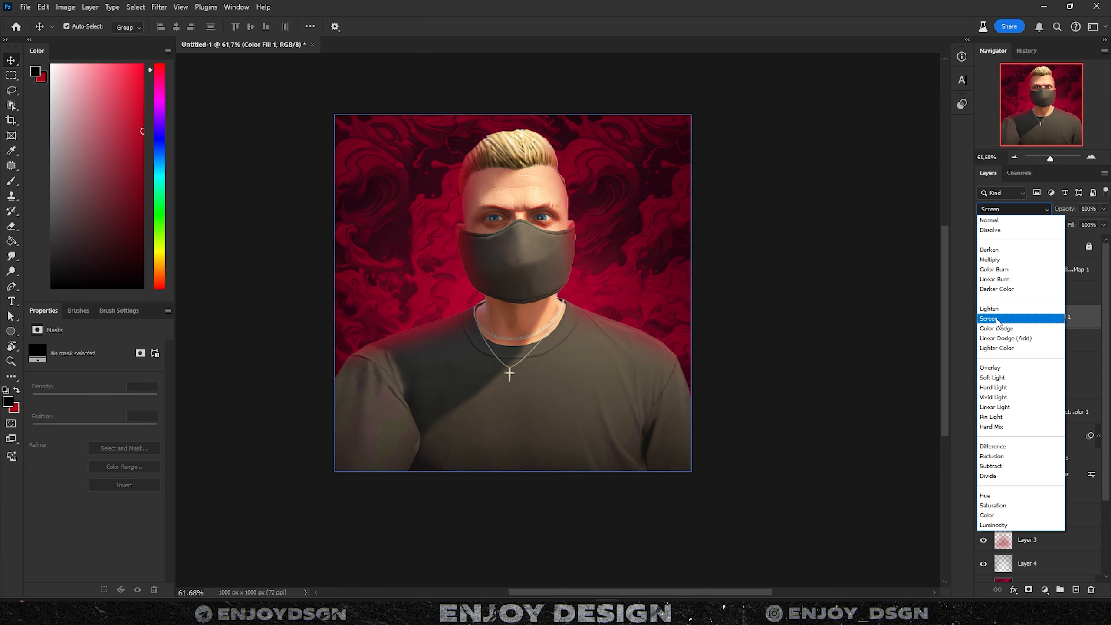
pyautogui.click(996, 320)
pyautogui.keyDown('alt'); pyautogui.click(1053, 305); pyautogui.keyUp('alt')
# - Give Gradient Map 1 the black-orange-white gradient preset and select its orange middle stop
pyautogui.click(1071, 269)
pyautogui.click(97, 354)
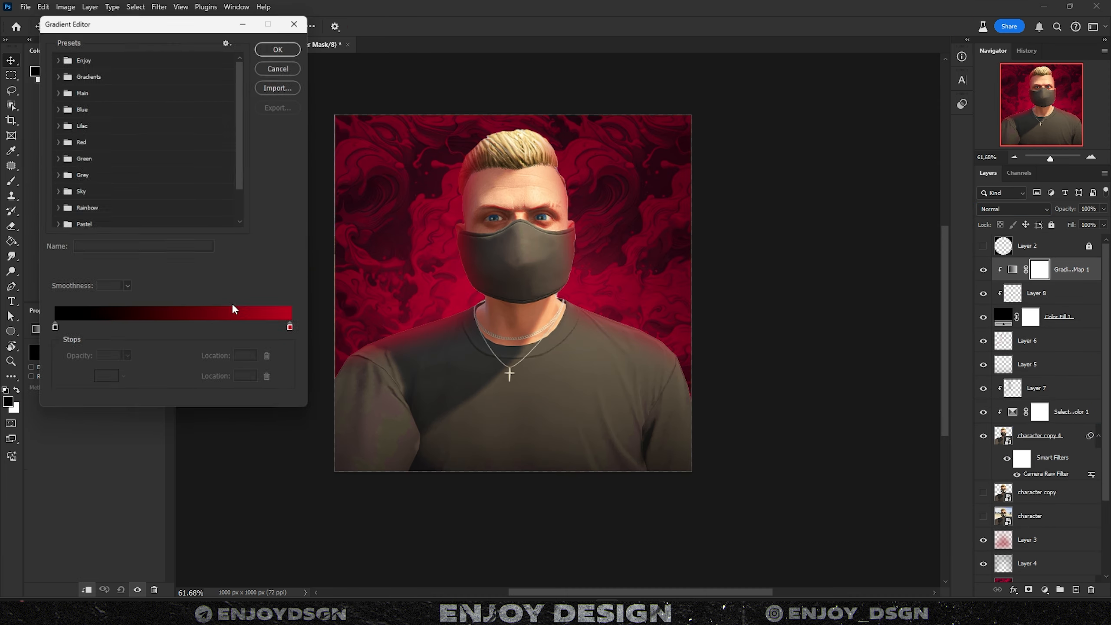
pyautogui.scroll(-3, 122, 162)
pyautogui.click(219, 193)
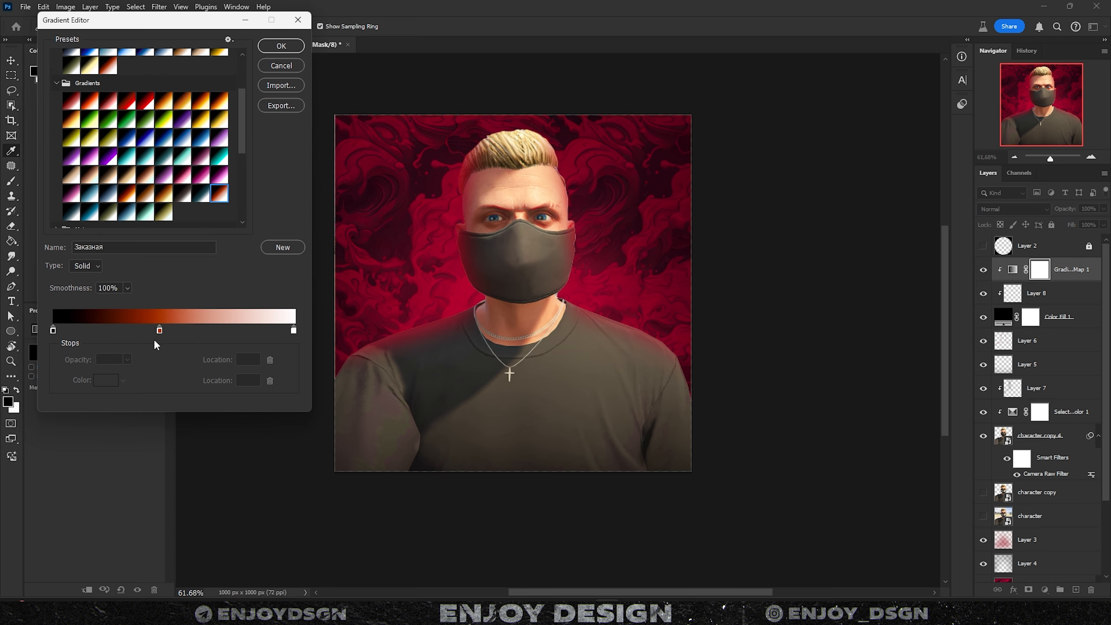
pyautogui.click(148, 330)
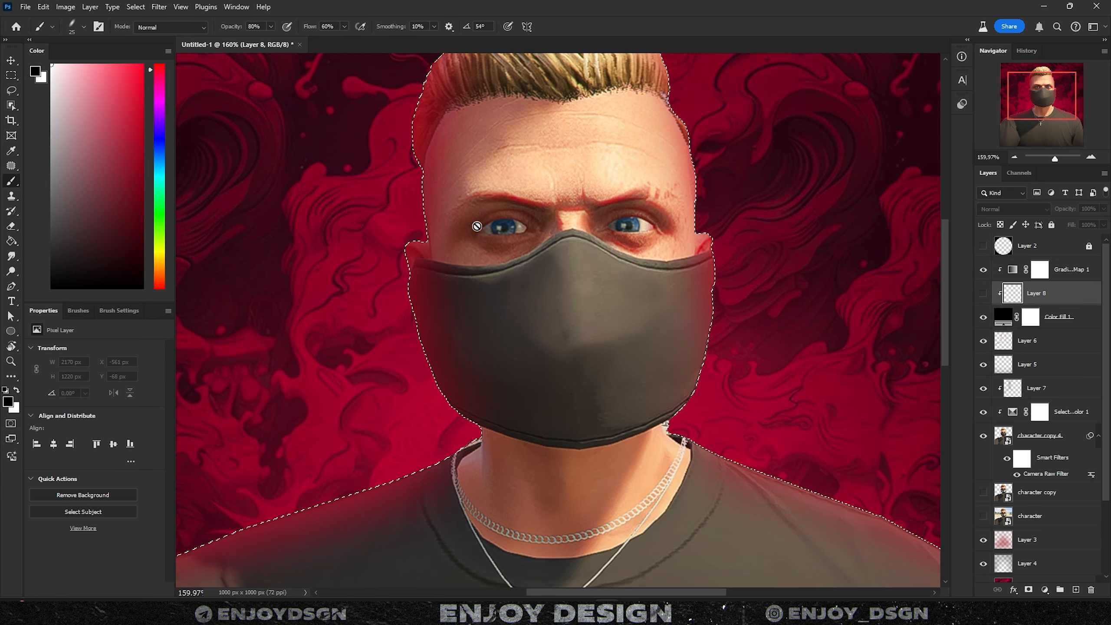
# - Set up a small soft brush and paint rim light along the forehead edge
pyautogui.rightClick(692, 308)
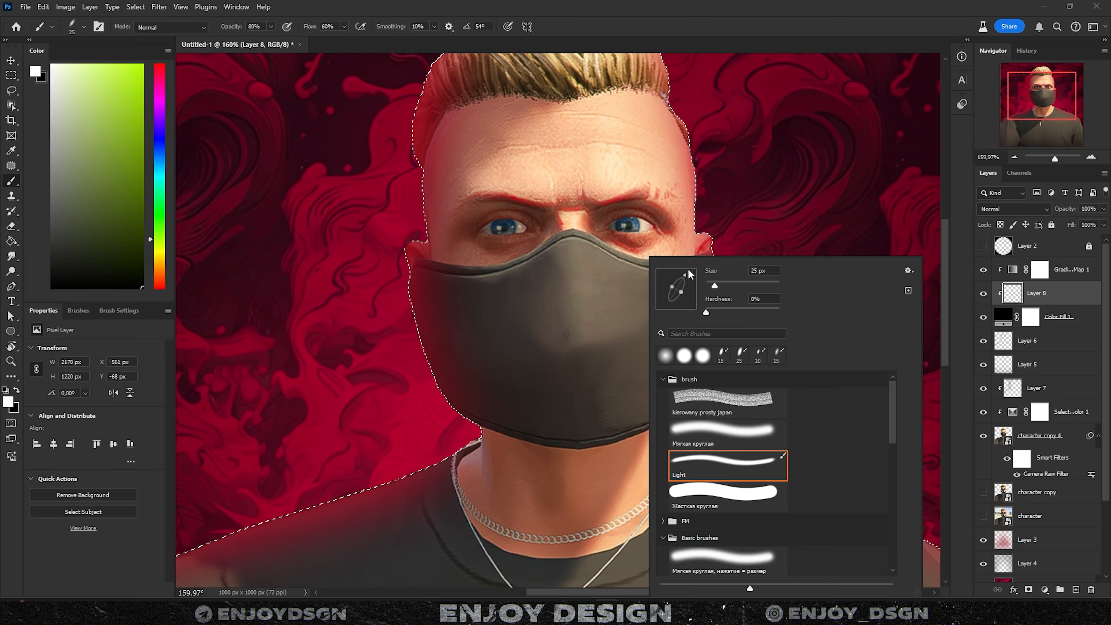
pyautogui.press('Return')
pyautogui.press('[')
pyautogui.scroll(2, 402, 184)
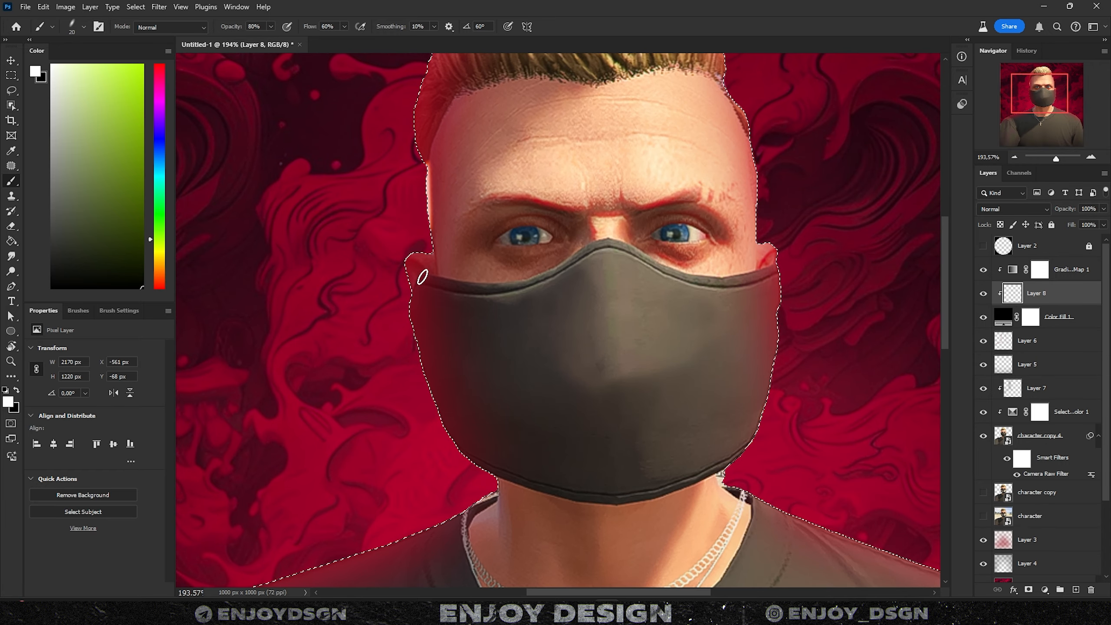
pyautogui.press('[')
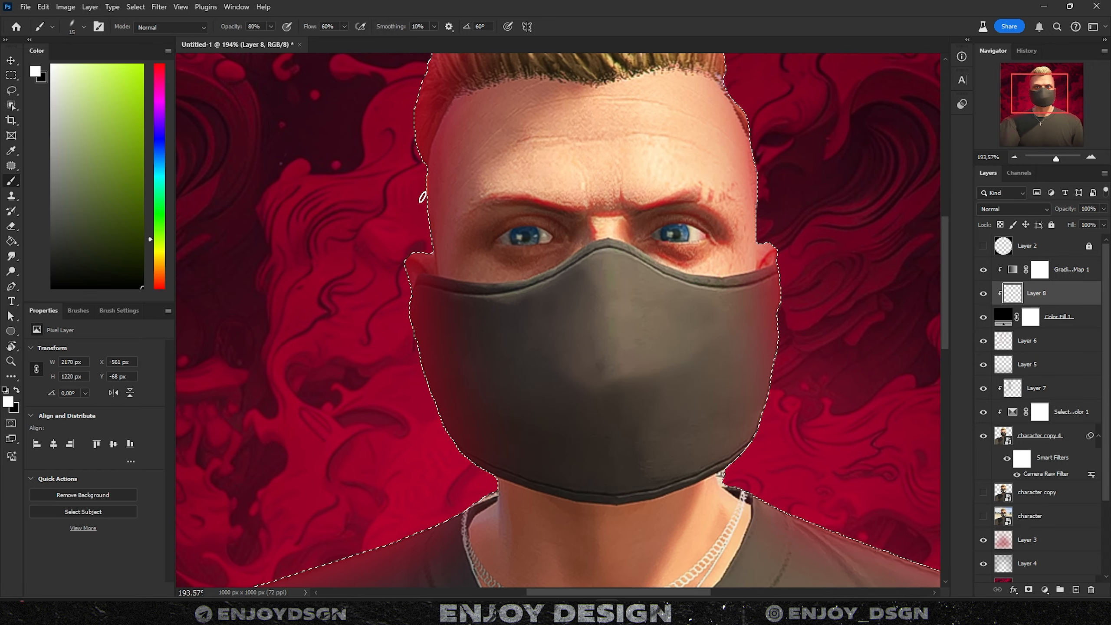
pyautogui.moveTo(423, 197); pyautogui.dragTo(427, 221)
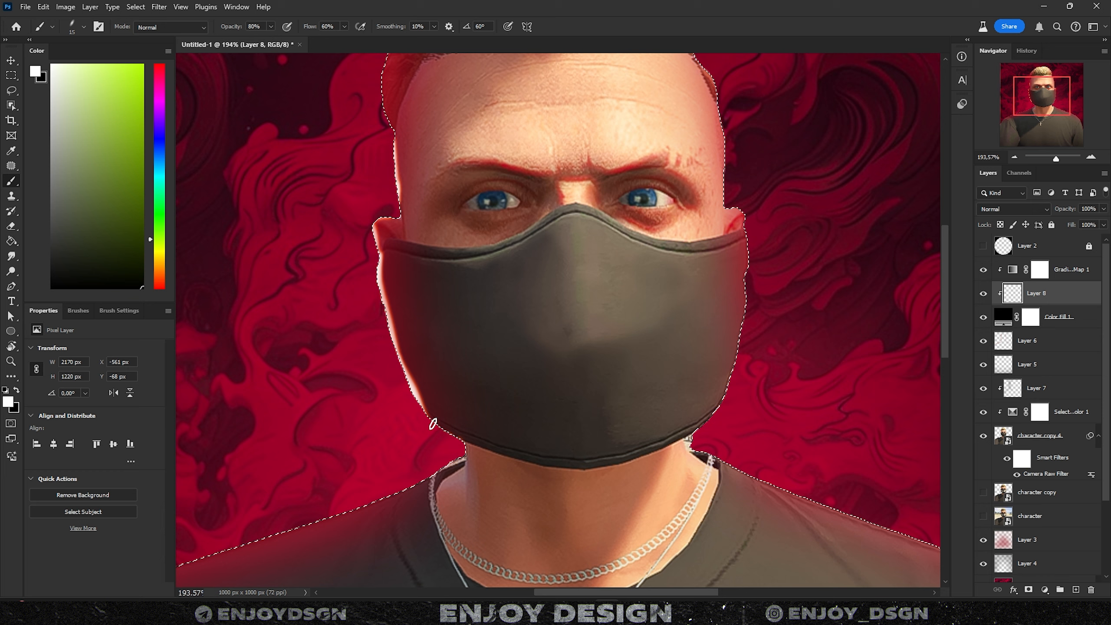
# - Paint white rim light along the left shoulder with a larger brush
pyautogui.moveTo(316, 498); pyautogui.dragTo(367, 410)
pyautogui.press(']')
pyautogui.moveTo(490, 385)
pyautogui.mouseDown()
pyautogui.moveTo(347, 446)
pyautogui.moveTo(356, 428)
pyautogui.mouseUp()
pyautogui.moveTo(203, 442); pyautogui.dragTo(292, 419)
pyautogui.moveTo(251, 471); pyautogui.dragTo(387, 400)
pyautogui.moveTo(387, 400); pyautogui.dragTo(292, 469)
# - Paint rim light along the hair, the right side of the head and the right shoulder
pyautogui.scroll(-2, 292, 469)
pyautogui.moveTo(590, 70); pyautogui.dragTo(423, 279)
pyautogui.moveTo(573, 89); pyautogui.dragTo(486, 120)
pyautogui.moveTo(427, 183); pyautogui.dragTo(424, 238)
pyautogui.moveTo(612, 89)
pyautogui.mouseDown()
pyautogui.moveTo(642, 102)
pyautogui.moveTo(718, 285)
pyautogui.mouseUp()
pyautogui.moveTo(738, 381); pyautogui.dragTo(737, 364)
pyautogui.moveTo(702, 453); pyautogui.dragTo(692, 406)
pyautogui.moveTo(687, 431)
pyautogui.mouseDown()
pyautogui.moveTo(774, 457)
pyautogui.moveTo(639, 400)
pyautogui.mouseUp()
pyautogui.moveTo(577, 382)
pyautogui.mouseDown()
pyautogui.moveTo(660, 422)
pyautogui.moveTo(615, 326)
pyautogui.mouseUp()
pyautogui.moveTo(612, 323)
pyautogui.mouseDown()
pyautogui.moveTo(714, 359)
pyautogui.moveTo(826, 523)
pyautogui.mouseUp()
# - Drop the subject selection, fit the image in the window and switch to the Eraser
pyautogui.hotkey('ctrl', 'd')
pyautogui.hotkey('ctrl', '0')
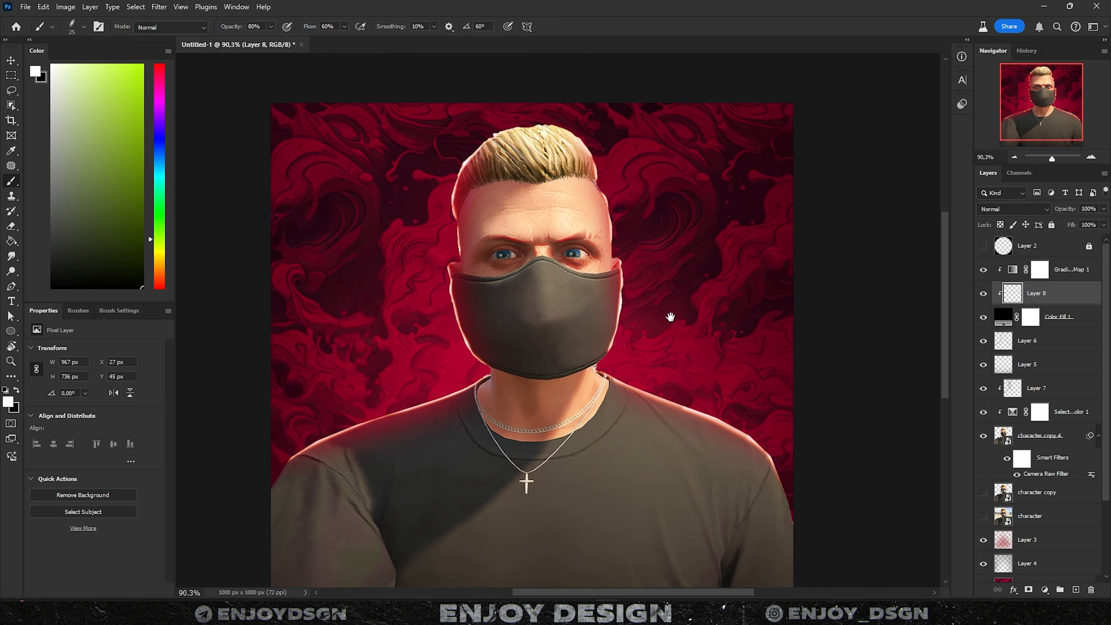
pyautogui.press('e')
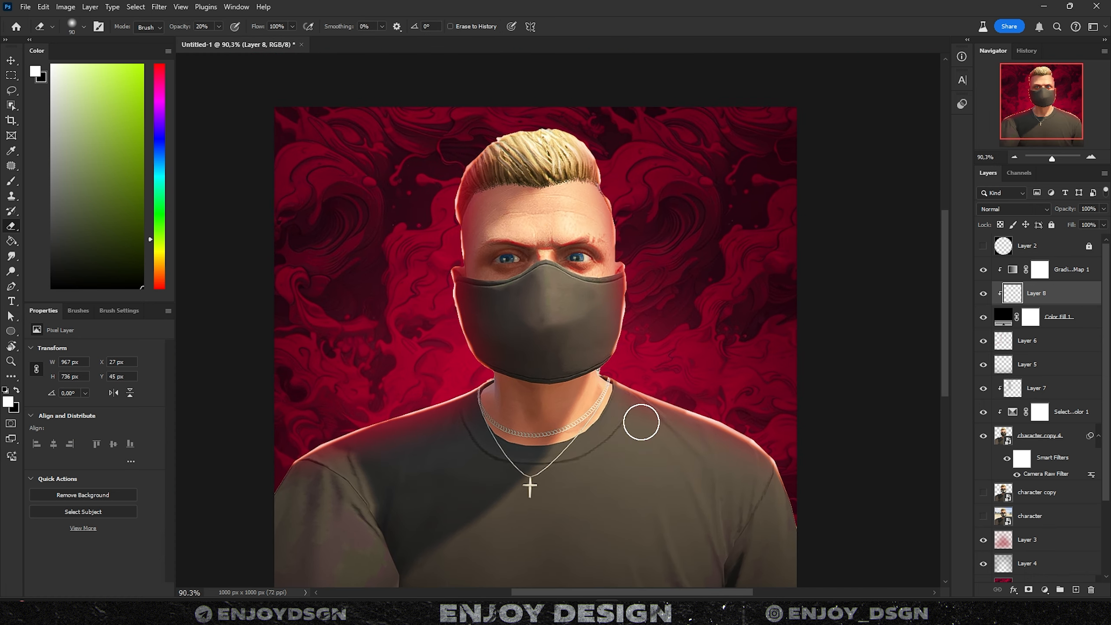
pyautogui.moveTo(331, 457); pyautogui.dragTo(458, 425)
pyautogui.moveTo(601, 391); pyautogui.dragTo(553, 432)
pyautogui.scroll(-2, 597, 329)
pyautogui.moveTo(597, 328); pyautogui.dragTo(554, 277)
# - With the Move tool, select Layers 6, 5 and 7 together
pyautogui.press('v')
pyautogui.keyDown('ctrl'); pyautogui.click(1029, 342); pyautogui.keyUp('ctrl')
pyautogui.keyDown('ctrl'); pyautogui.click(1031, 366); pyautogui.keyUp('ctrl')
pyautogui.keyDown('ctrl'); pyautogui.click(1036, 389); pyautogui.keyUp('ctrl')
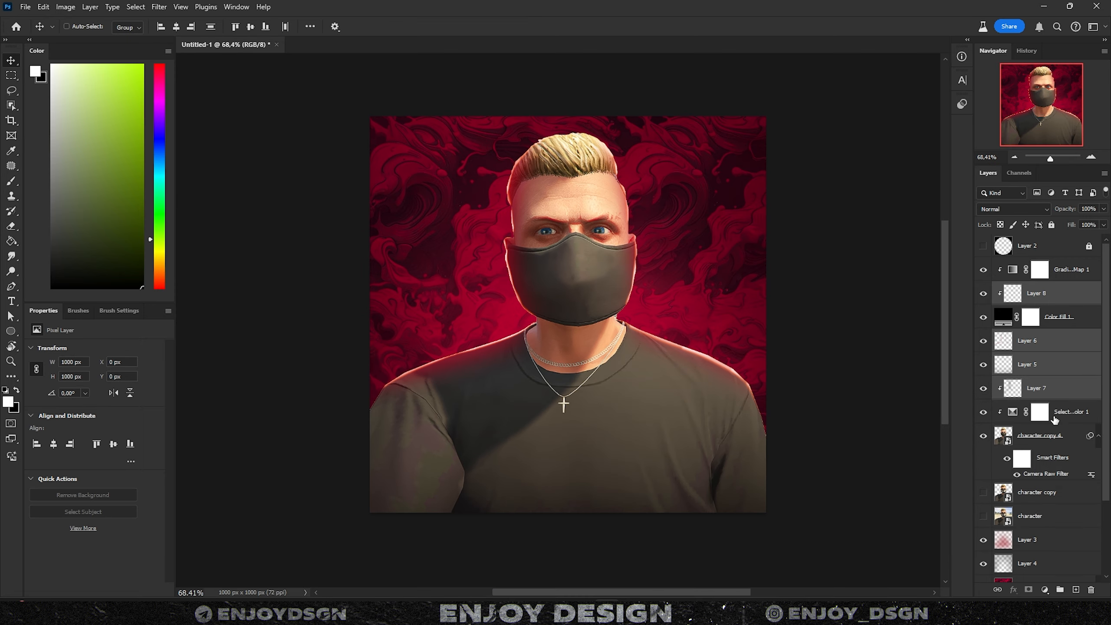
# - Add the remaining character layers to the selection, then scale the artwork up and lower it
pyautogui.keyDown('ctrl'); pyautogui.click(1055, 419); pyautogui.keyUp('ctrl')
pyautogui.keyDown('ctrl'); pyautogui.click(1053, 438); pyautogui.keyUp('ctrl')
pyautogui.scroll(-4, 669, 404)
pyautogui.hotkey('ctrl', 't')
pyautogui.moveTo(607, 188); pyautogui.dragTo(607, 116)
pyautogui.moveTo(607, 144)
pyautogui.mouseDown()
pyautogui.moveTo(614, 211)
pyautogui.moveTo(613, 153)
pyautogui.mouseUp()
pyautogui.moveTo(619, 198); pyautogui.dragTo(615, 220)
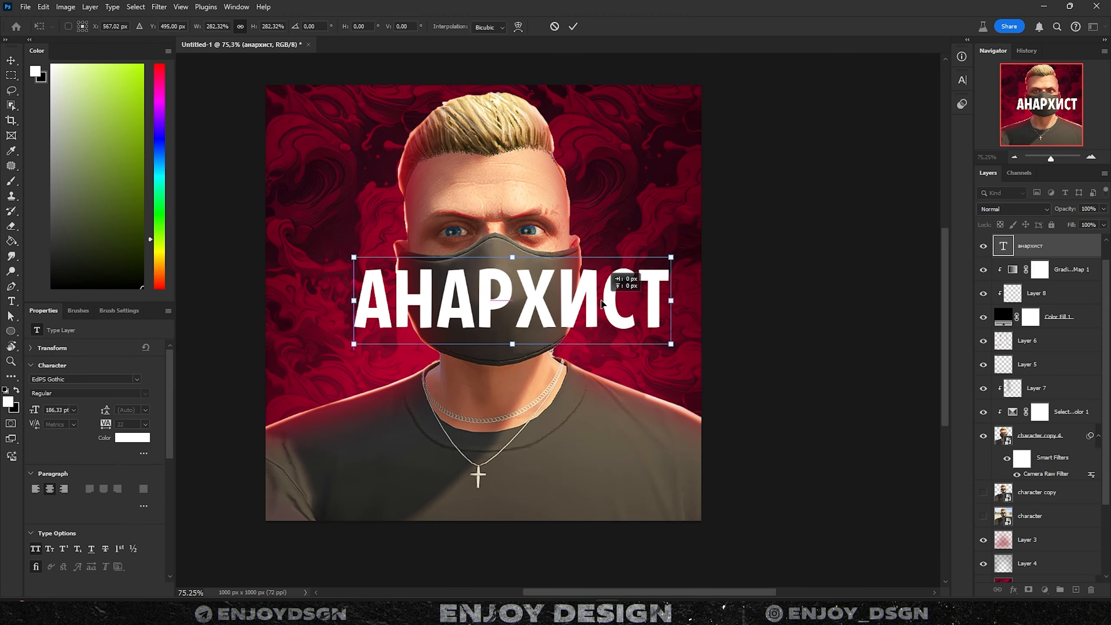
# - Warp the АНАРХИСТ text with the Bulge style at 49.5% bend
pyautogui.scroll(3, 507, 303)
pyautogui.hotkey('ctrl', 't')
pyautogui.click(519, 27)
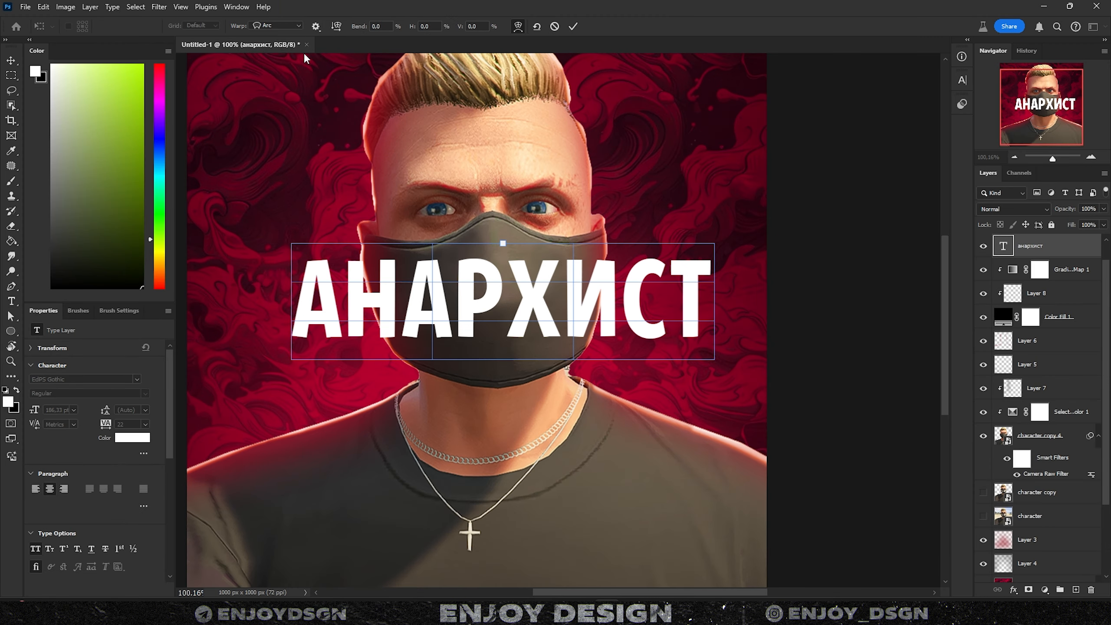
pyautogui.click(275, 25)
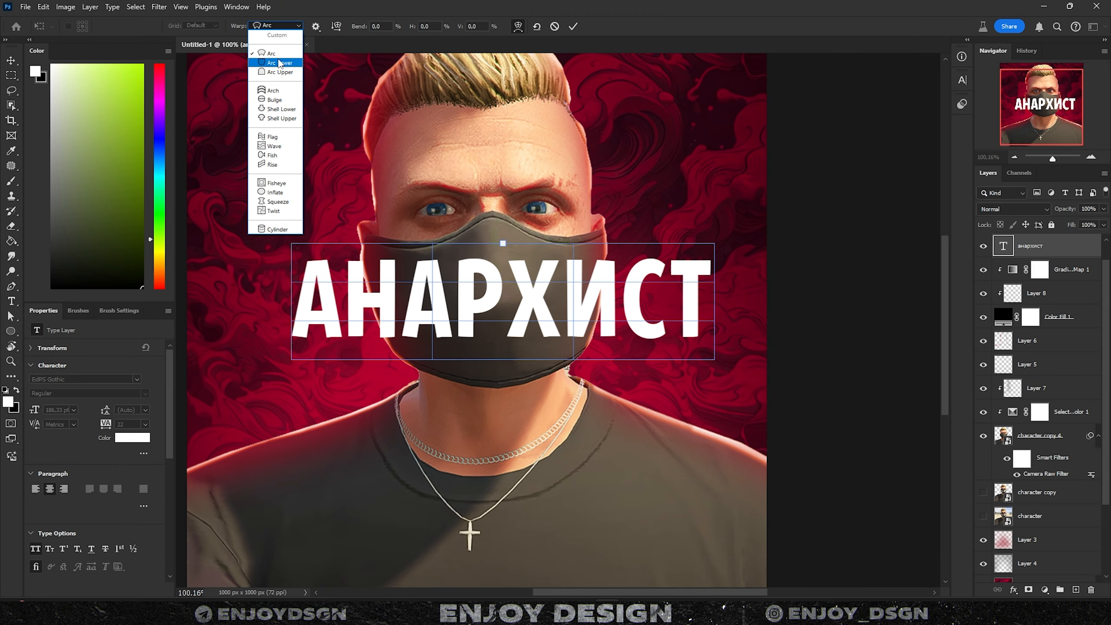
pyautogui.click(290, 104)
pyautogui.moveTo(499, 142)
pyautogui.mouseDown()
pyautogui.moveTo(486, 154)
pyautogui.moveTo(489, 137)
pyautogui.moveTo(485, 154)
pyautogui.mouseUp()
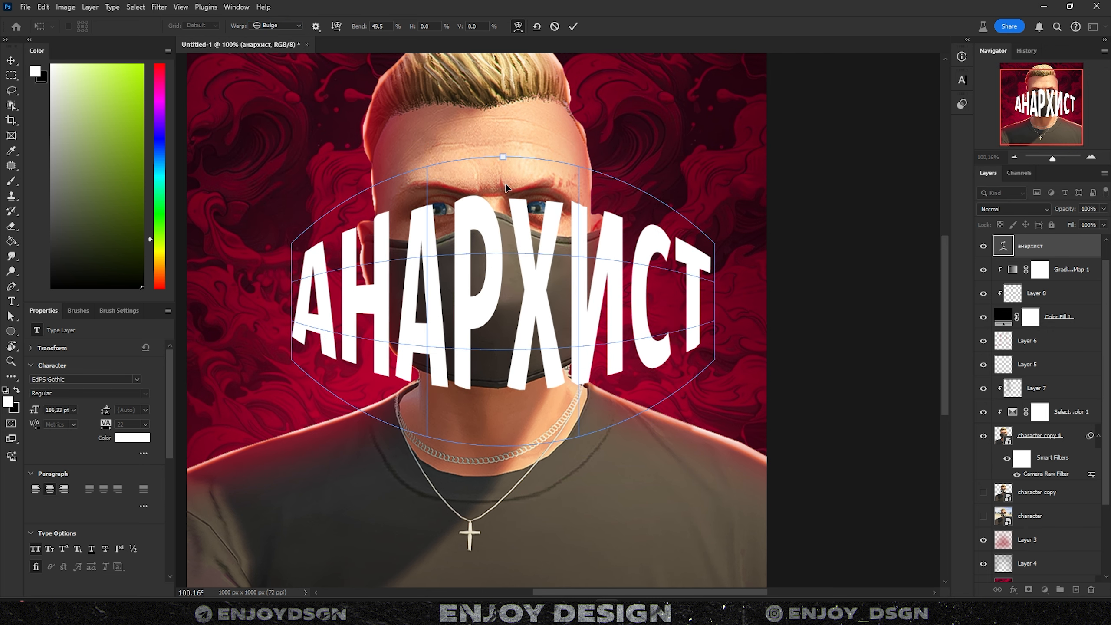
pyautogui.press('Return')
# - Shrink the warped text onto the mask and apply the warp
pyautogui.hotkey('ctrl', 't')
pyautogui.moveTo(713, 302); pyautogui.dragTo(577, 280)
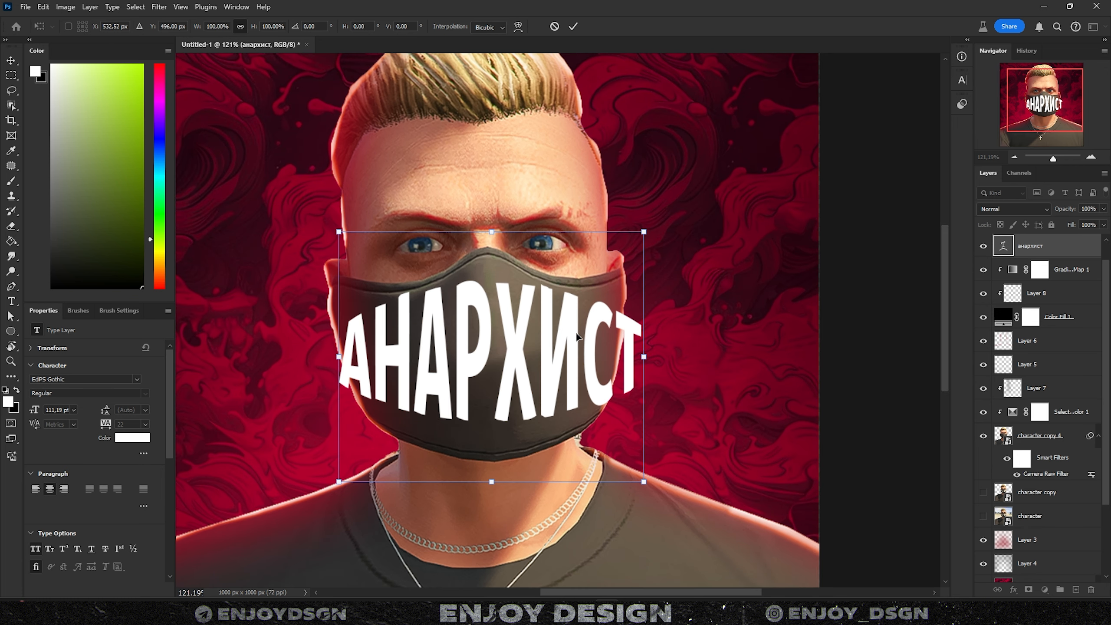
pyautogui.rightClick(577, 336)
pyautogui.click(616, 413)
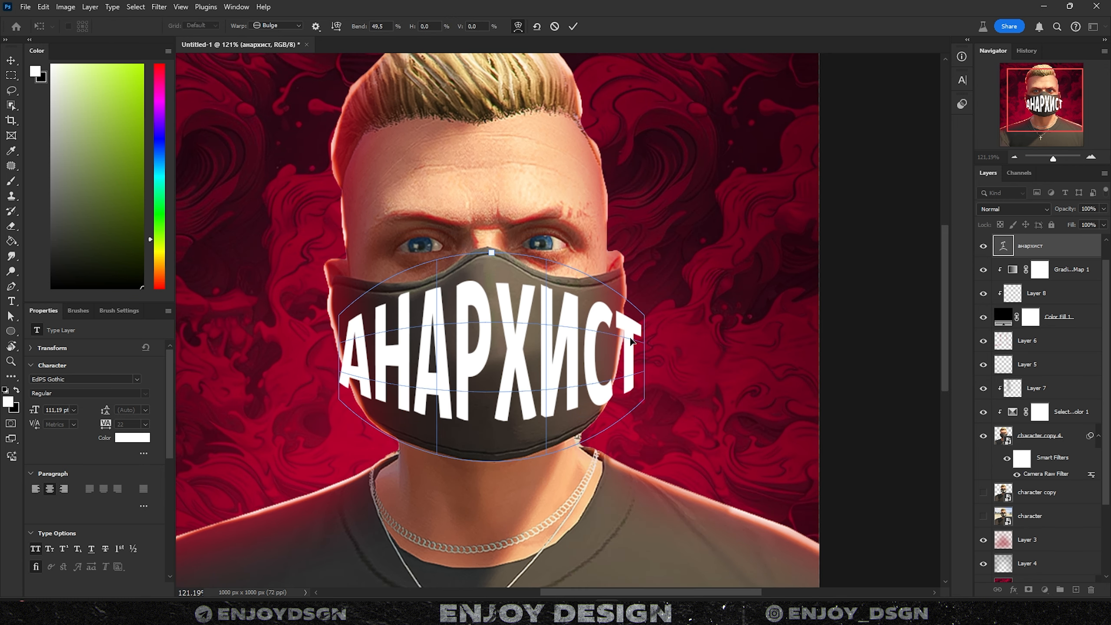
pyautogui.press('Return')
pyautogui.rightClick(1058, 245)
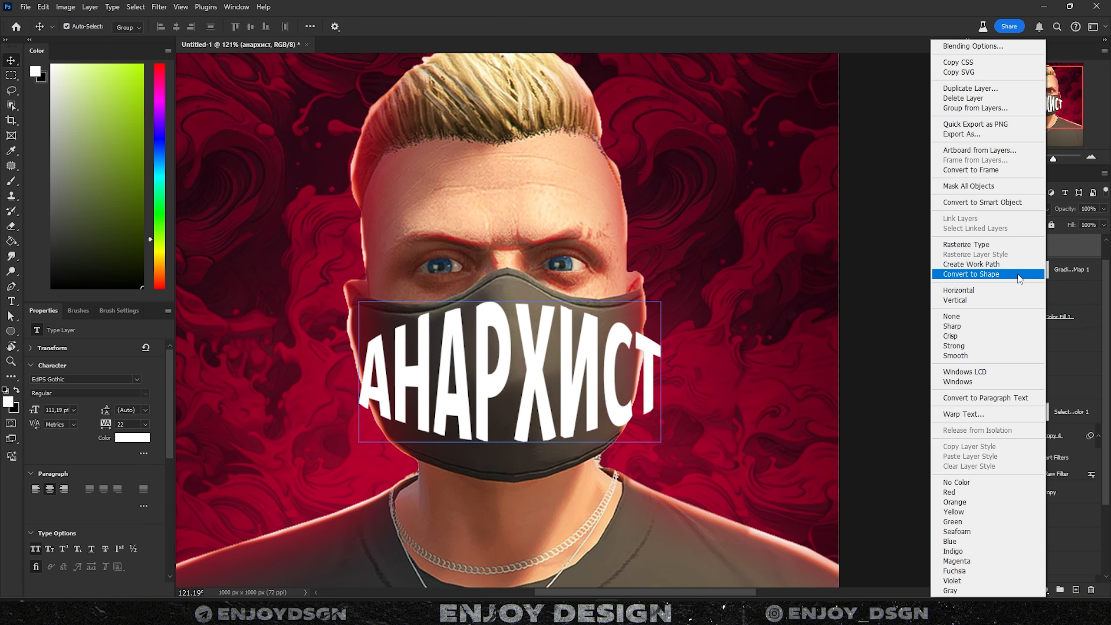
# - Convert the text to a Smart Object and warp its corners and edges to follow the mask's curve
pyautogui.click(978, 208)
pyautogui.hotkey('ctrl', 't')
pyautogui.rightClick(577, 365)
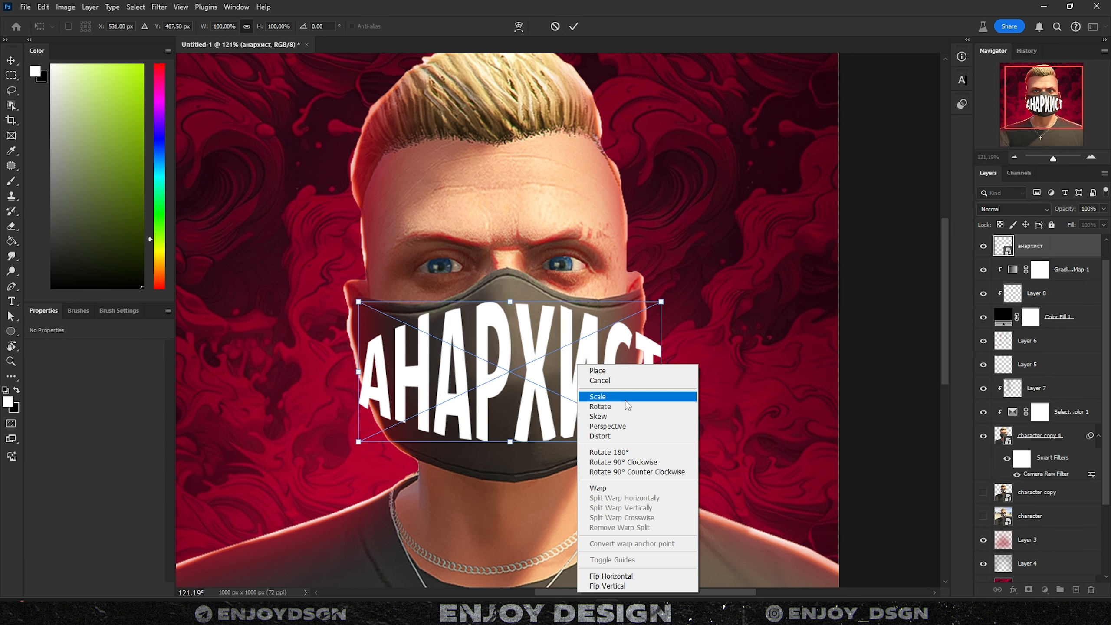
pyautogui.click(612, 487)
pyautogui.moveTo(652, 346); pyautogui.dragTo(637, 329)
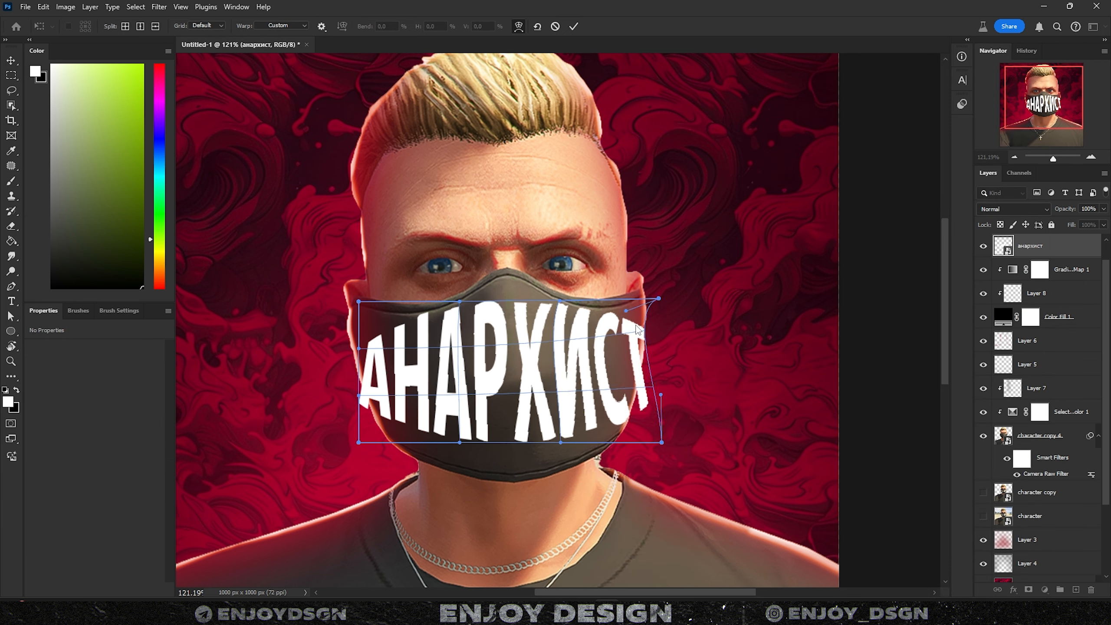
pyautogui.moveTo(645, 428); pyautogui.dragTo(630, 452)
pyautogui.moveTo(359, 442); pyautogui.dragTo(376, 447)
pyautogui.moveTo(364, 371); pyautogui.dragTo(373, 369)
pyautogui.moveTo(359, 302); pyautogui.dragTo(359, 290)
pyautogui.press('Return')
# - Combine the character layers into one Smart Object and move it, with the text, below Layer 5
pyautogui.scroll(-4, 464, 481)
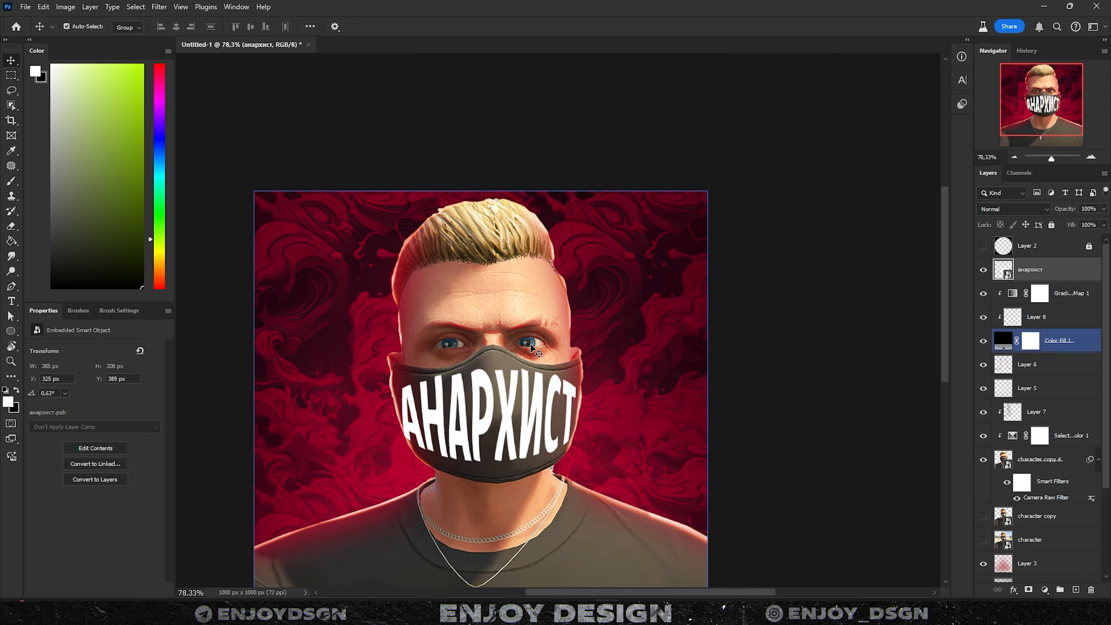
pyautogui.click(1067, 435)
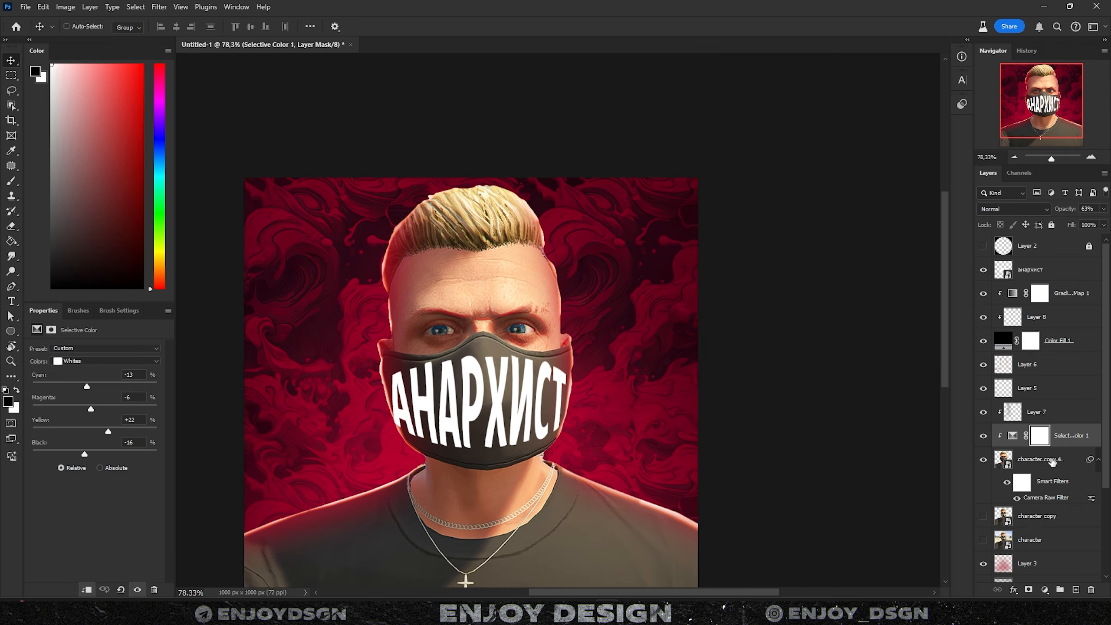
pyautogui.keyDown('shift'); pyautogui.click(1053, 460); pyautogui.keyUp('shift')
pyautogui.rightClick(1053, 445)
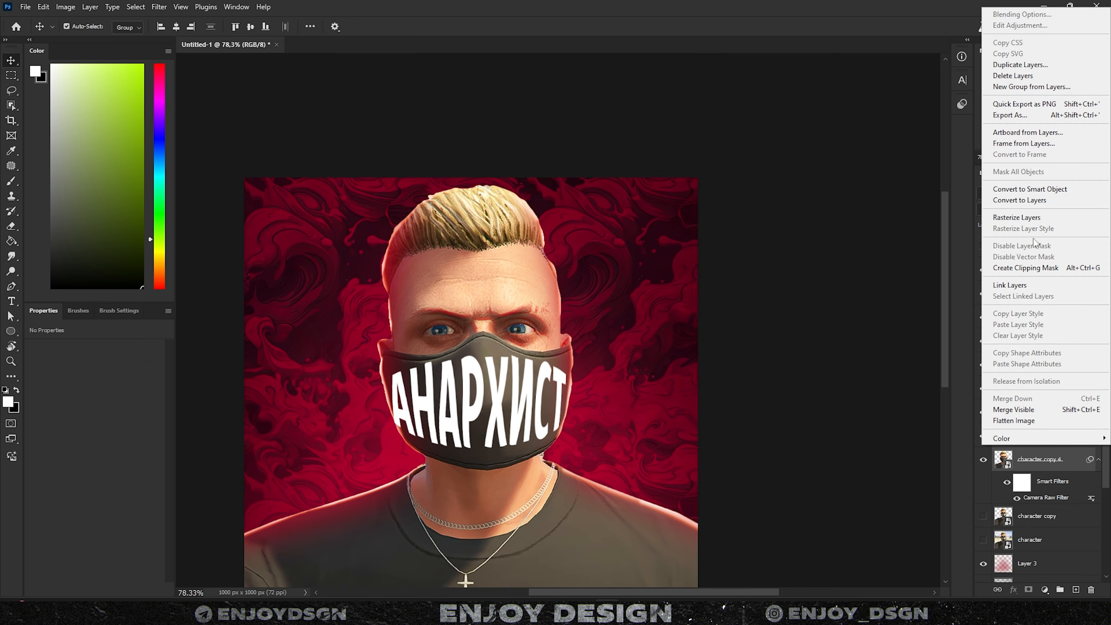
pyautogui.click(1037, 193)
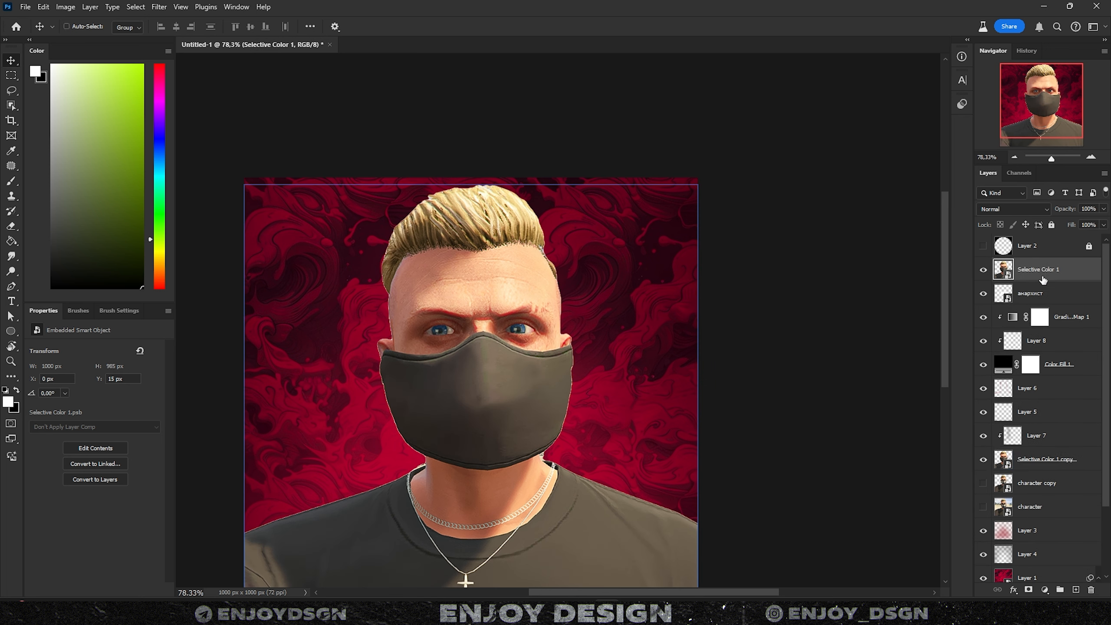
pyautogui.keyDown('shift'); pyautogui.click(1043, 294); pyautogui.keyUp('shift')
pyautogui.moveTo(1043, 295); pyautogui.dragTo(1043, 417)
# - Clip Selective Color 1 to the text and split its Blend If slider to 21/50
pyautogui.click(1053, 389)
pyautogui.keyDown('alt'); pyautogui.click(1052, 399); pyautogui.keyUp('alt')
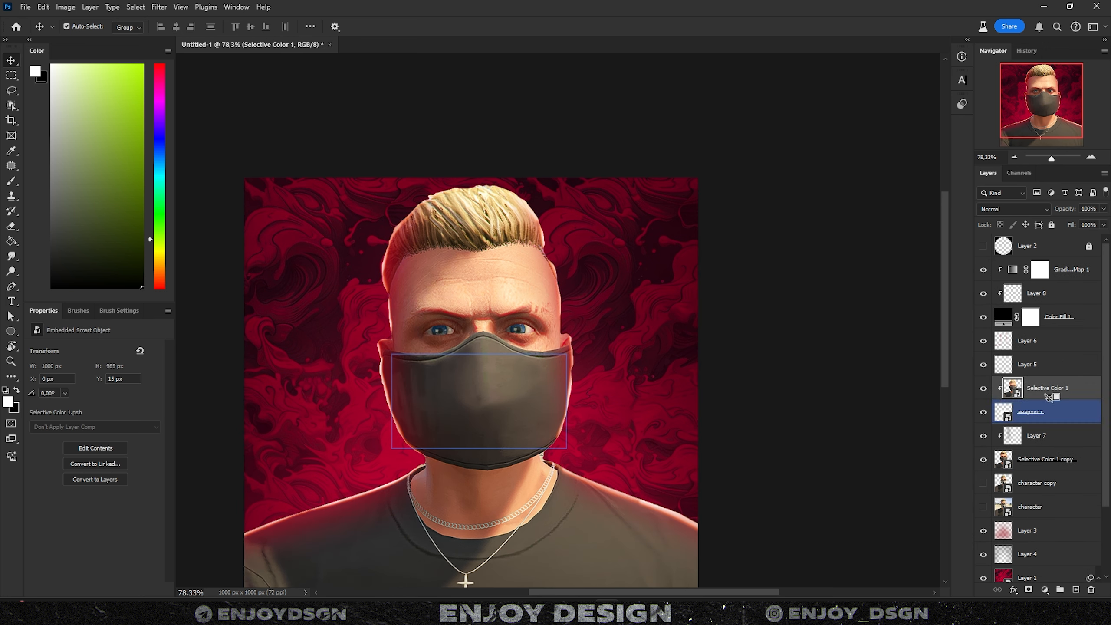
pyautogui.doubleClick(1085, 396)
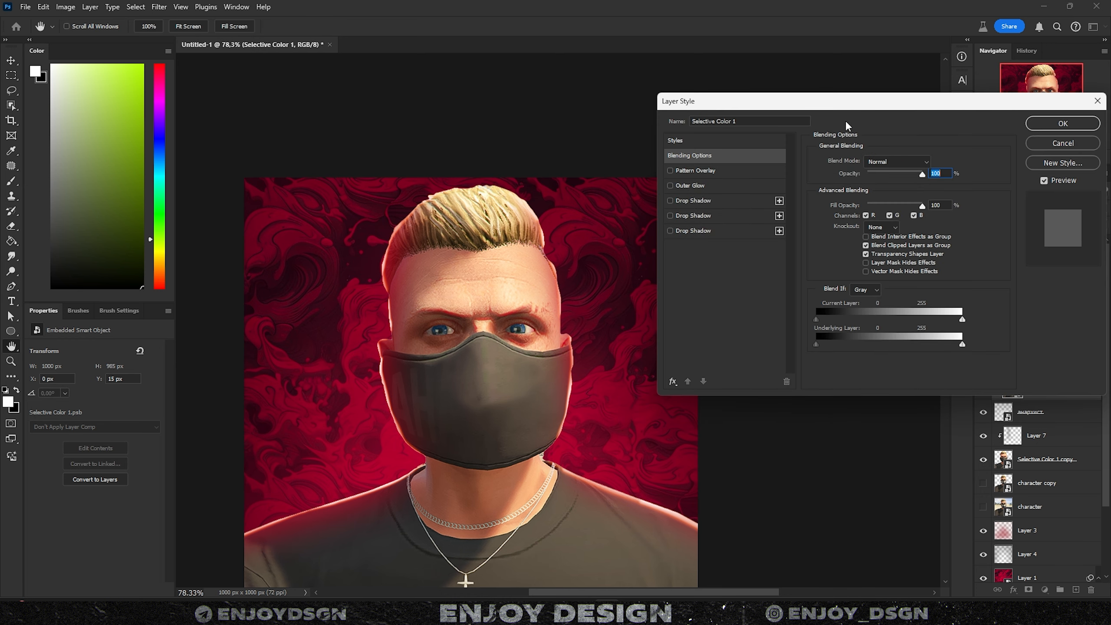
pyautogui.moveTo(840, 105); pyautogui.dragTo(810, 39)
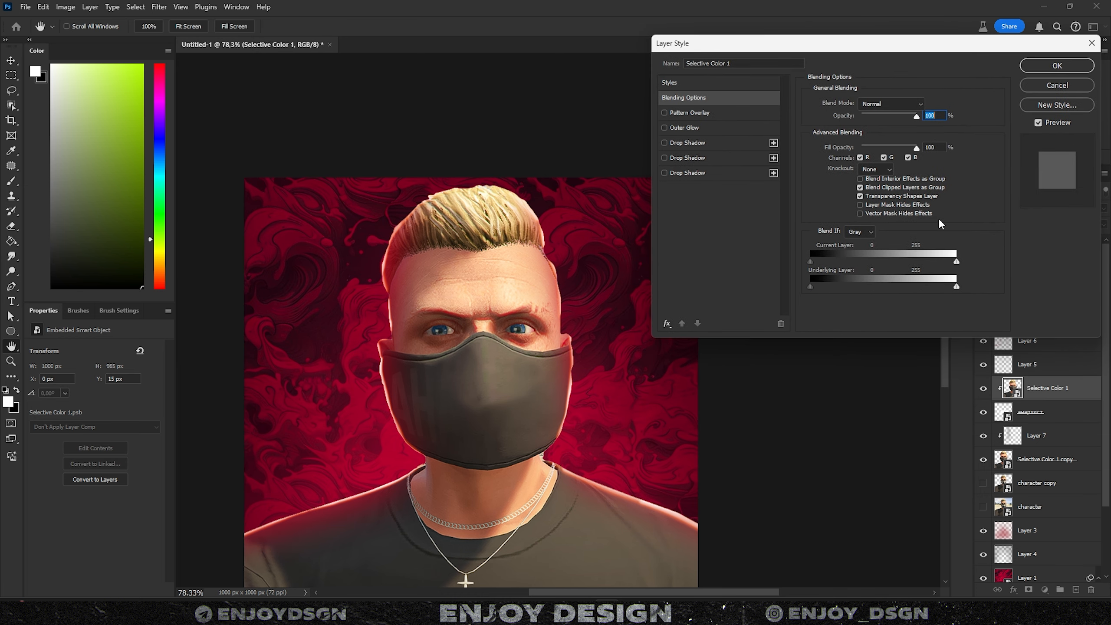
pyautogui.moveTo(878, 273); pyautogui.dragTo(819, 261)
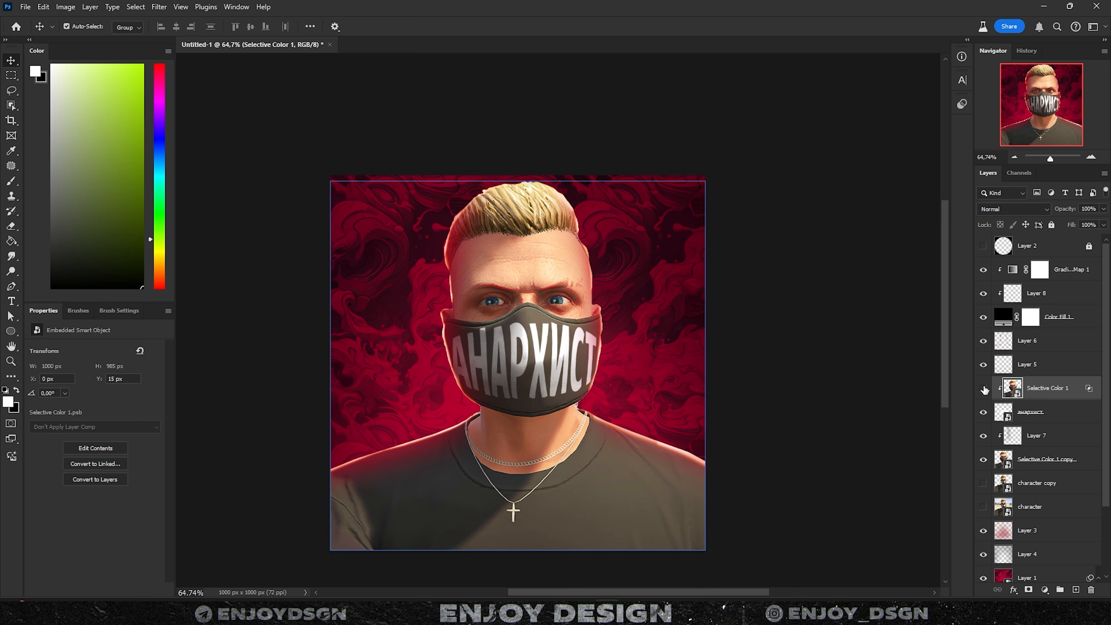
# - Show Selective Color 1 again and combine four layers into one Smart Object
pyautogui.click(985, 390)
pyautogui.moveTo(651, 309); pyautogui.dragTo(699, 305)
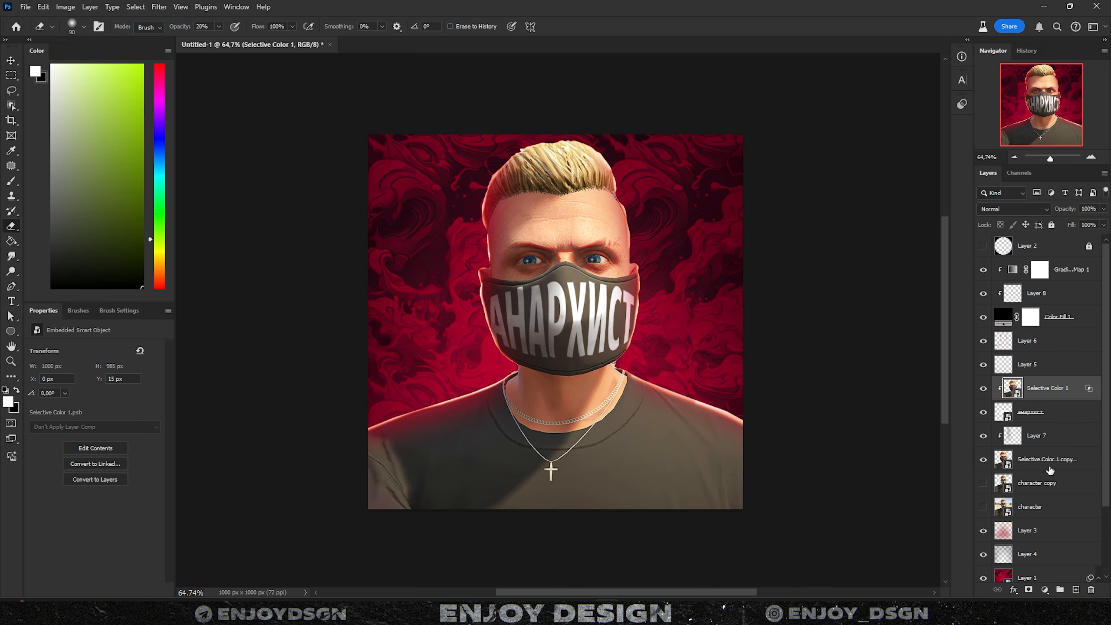
pyautogui.keyDown('shift'); pyautogui.click(1050, 470); pyautogui.keyUp('shift')
pyautogui.rightClick(1050, 469)
pyautogui.click(996, 199)
pyautogui.moveTo(687, 325); pyautogui.dragTo(752, 329)
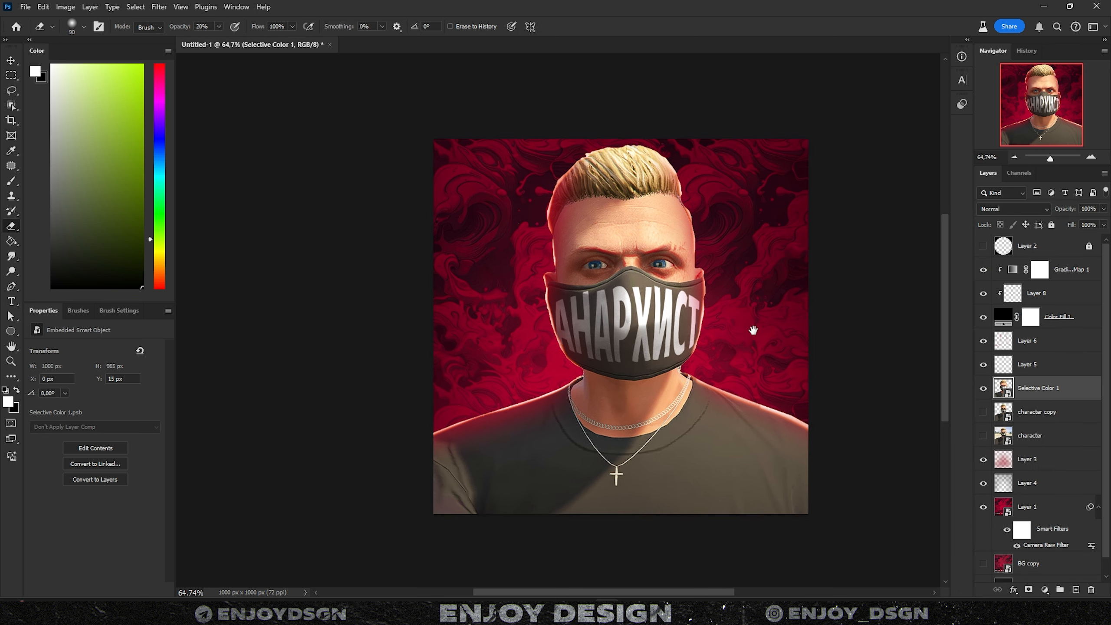
pyautogui.scroll(1, 719, 345)
# - Add a clipped Levels adjustment and drag its Output white slider left to darken the character
pyautogui.click(1044, 589)
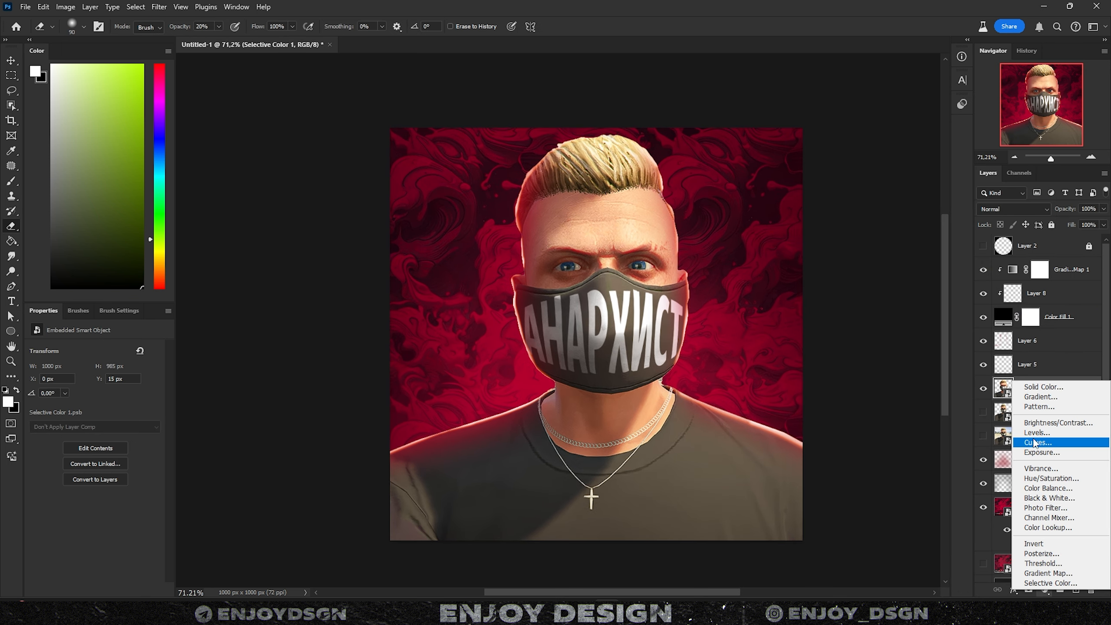
pyautogui.click(1035, 432)
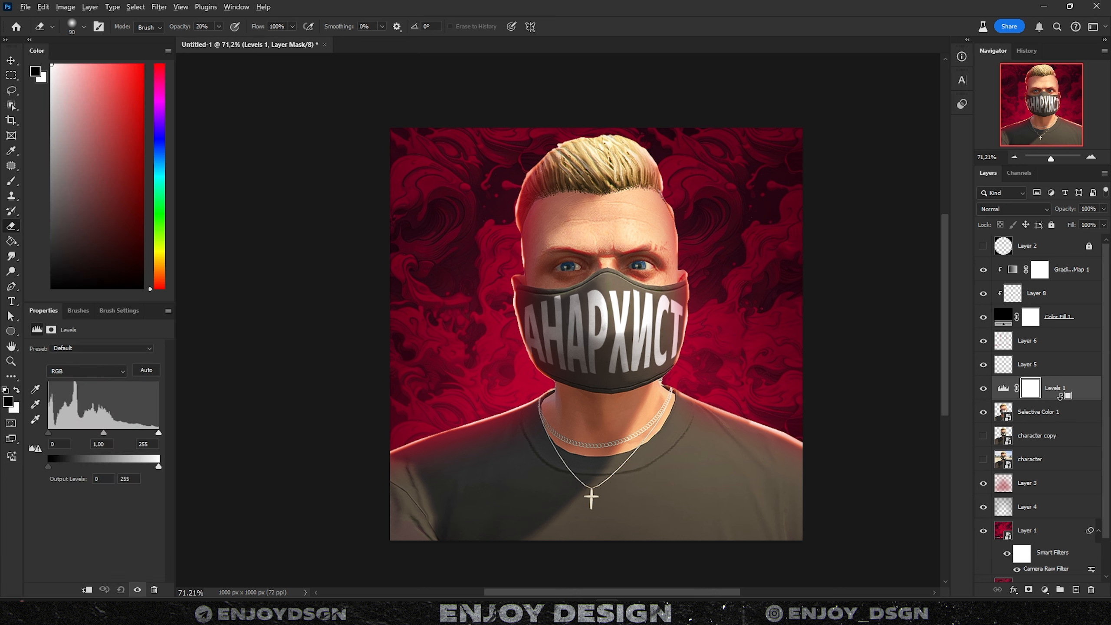
pyautogui.keyDown('alt'); pyautogui.click(1067, 400); pyautogui.keyUp('alt')
pyautogui.click(1012, 387)
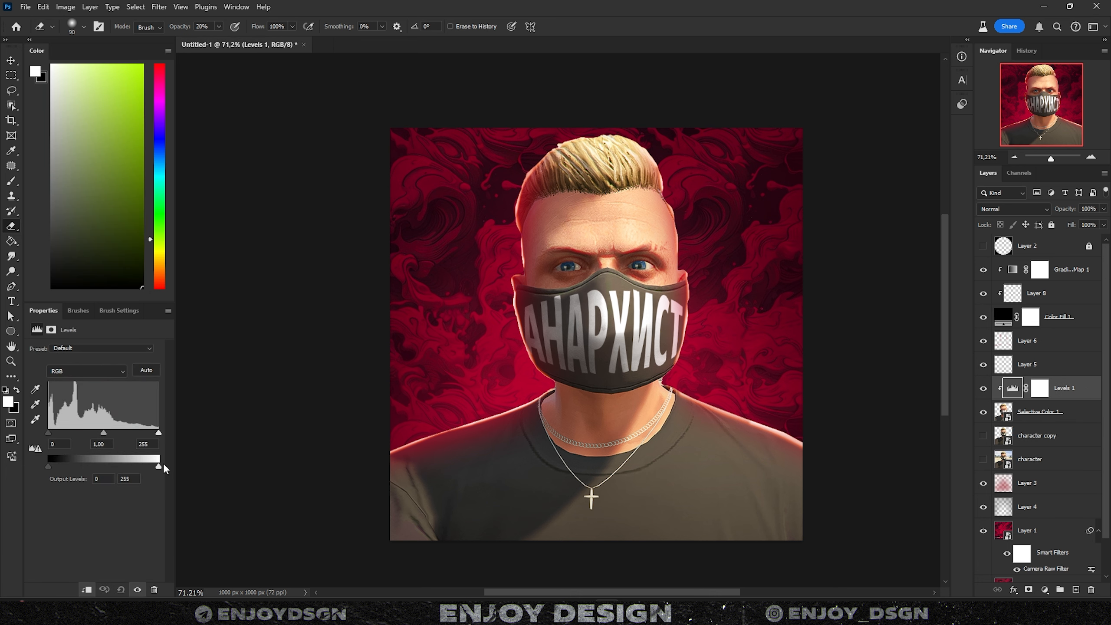
pyautogui.moveTo(160, 471); pyautogui.dragTo(42, 465)
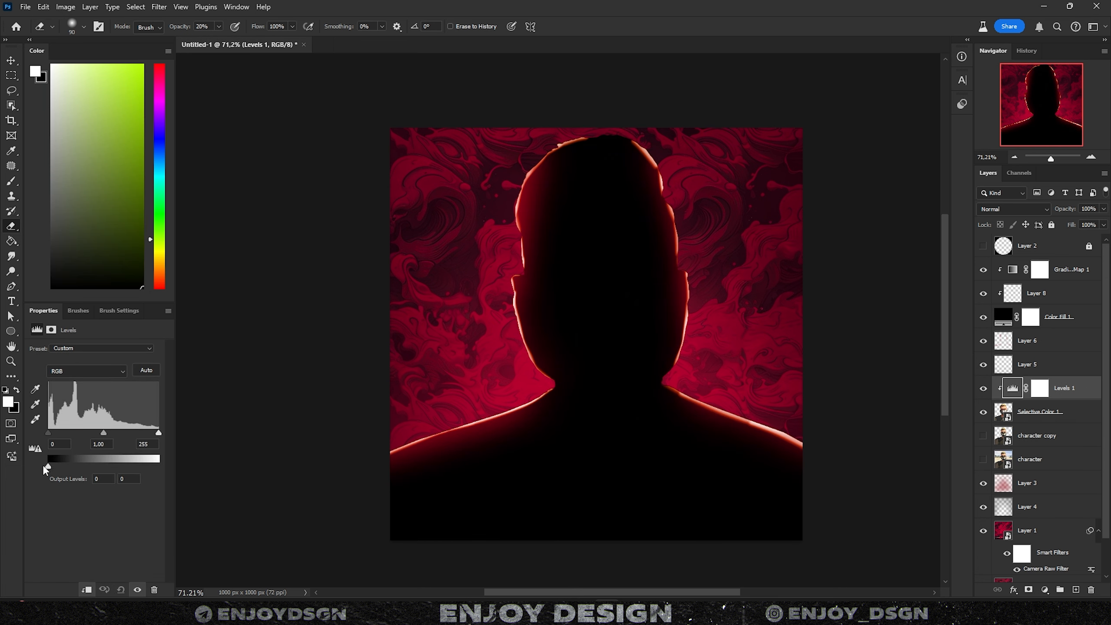
# - With a large soft brush, paint the Levels mask to reveal the character's face
pyautogui.rightClick(595, 326)
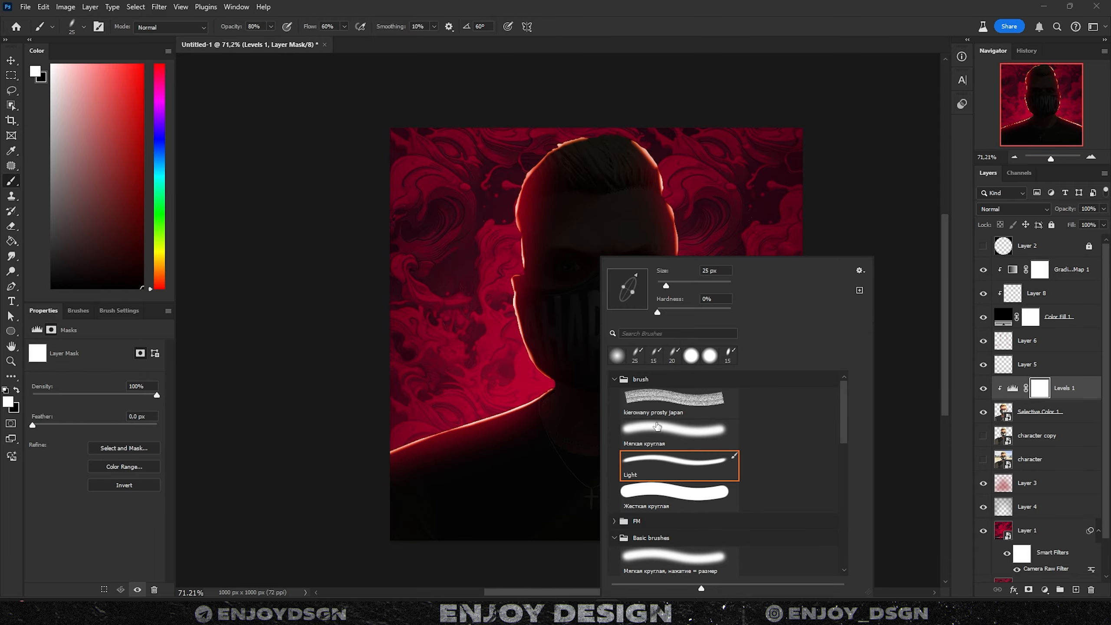
pyautogui.doubleClick(657, 426)
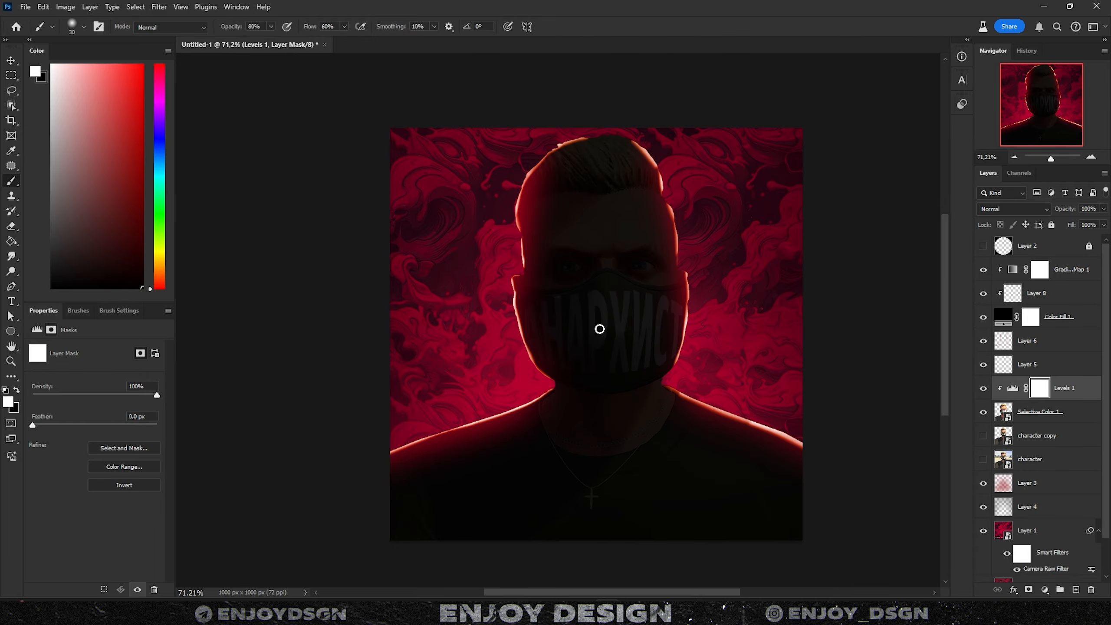
pyautogui.press(']')
pyautogui.press(']')
pyautogui.press(']')
pyautogui.press(']')
pyautogui.press(']')
pyautogui.press(']')
pyautogui.press(']')
pyautogui.press(']')
pyautogui.press(']')
pyautogui.press(']')
pyautogui.press(']')
pyautogui.press(']')
pyautogui.press(']')
pyautogui.press(']')
pyautogui.press(']')
pyautogui.press(']')
pyautogui.press(']')
pyautogui.press(']')
pyautogui.press(']')
pyautogui.press(']')
pyautogui.press('x')
pyautogui.moveTo(591, 302)
pyautogui.mouseDown()
pyautogui.moveTo(620, 360)
pyautogui.moveTo(589, 332)
pyautogui.moveTo(520, 428)
pyautogui.moveTo(602, 430)
pyautogui.moveTo(560, 403)
pyautogui.moveTo(637, 416)
pyautogui.mouseUp()
pyautogui.scroll(-6, 608, 427)
pyautogui.press('x')
pyautogui.hotkey('ctrl', 'z')
pyautogui.press('x')
# - Restore shadow on the mask's left side, reveal the lower shirt, and compare with Levels toggled
pyautogui.moveTo(648, 485); pyautogui.dragTo(564, 486)
pyautogui.press('x')
pyautogui.moveTo(538, 280); pyautogui.dragTo(446, 395)
pyautogui.press('x')
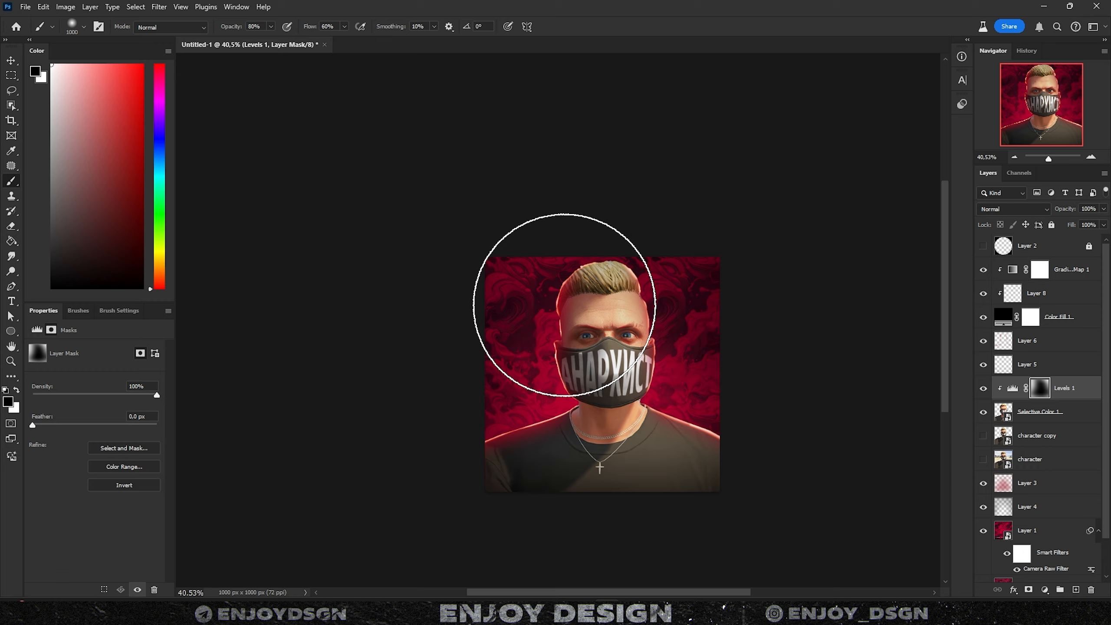
pyautogui.click(983, 389)
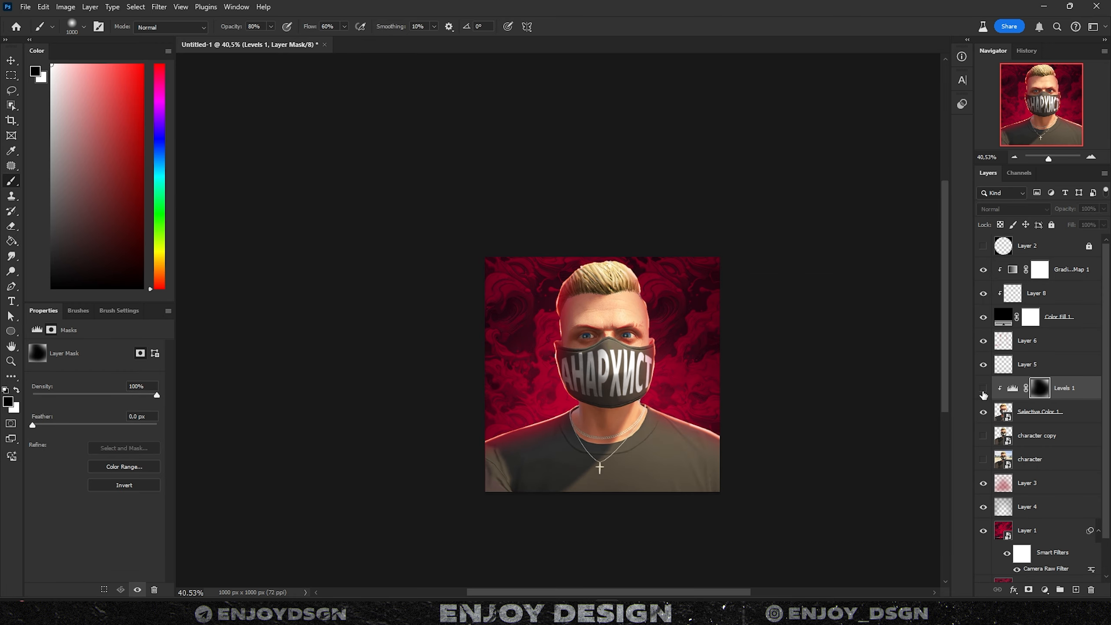
pyautogui.click(983, 389)
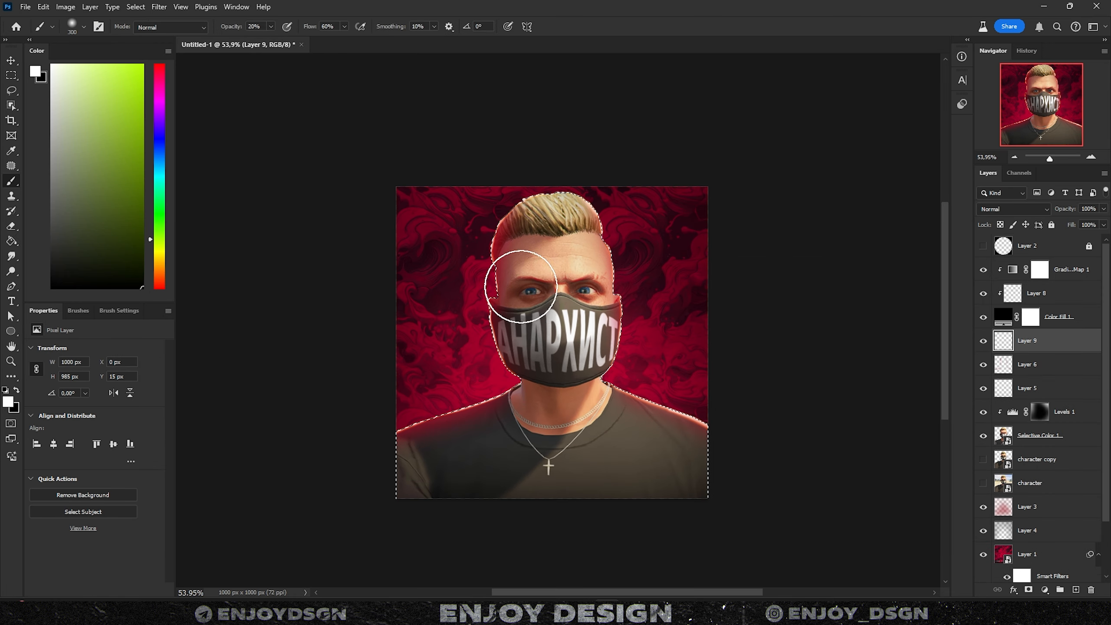
pyautogui.scroll(3, 534, 273)
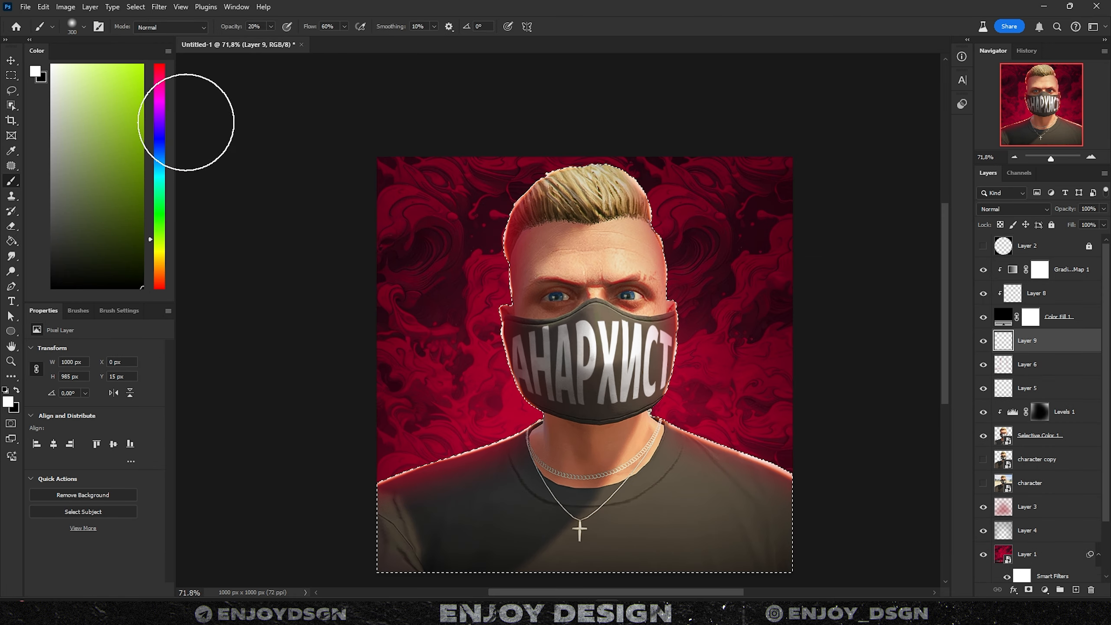
# - Paint red light on Layer 9, erase the excess, and add a red Gradient Map 2
pyautogui.click(161, 67)
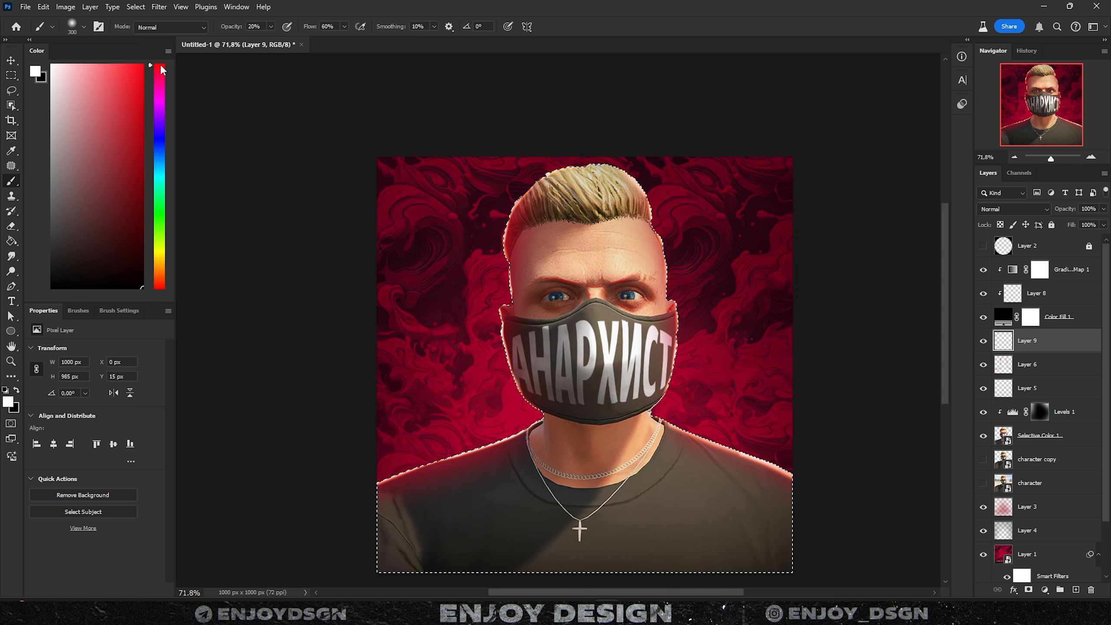
pyautogui.press('x')
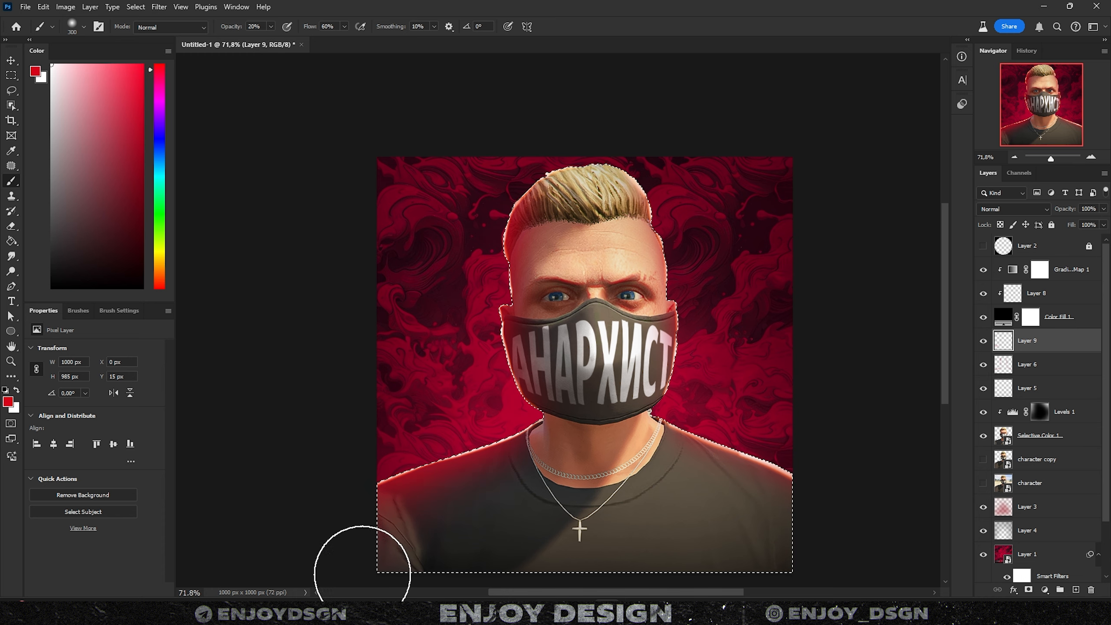
pyautogui.press('e')
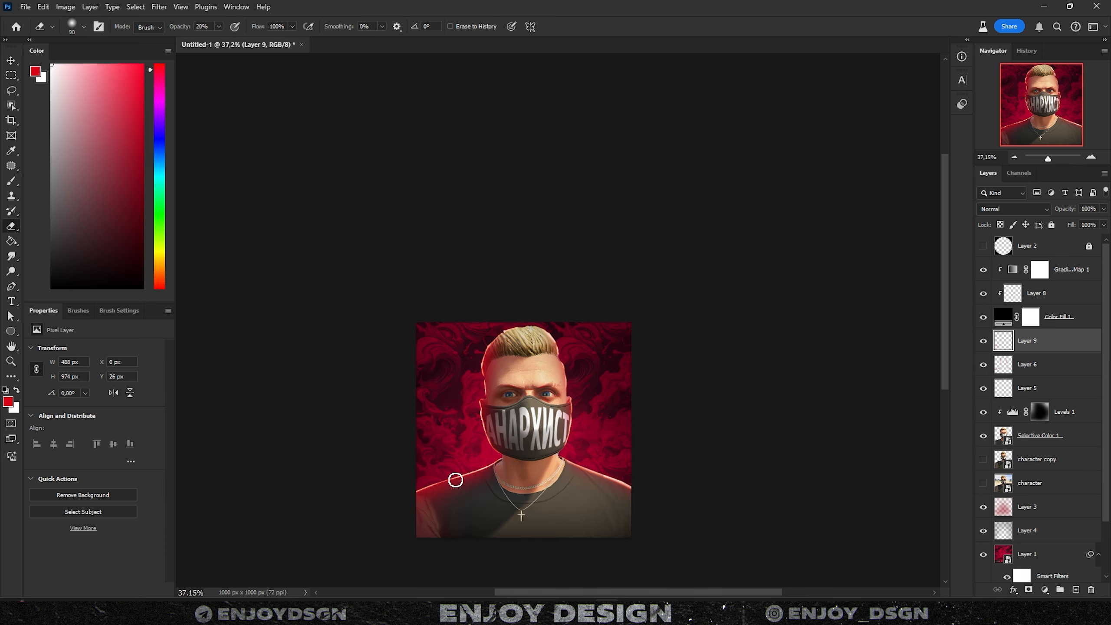
pyautogui.scroll(3, 464, 501)
pyautogui.press(']')
pyautogui.press(']')
pyautogui.press(']')
pyautogui.press(']')
pyautogui.press(']')
pyautogui.press(']')
pyautogui.press(']')
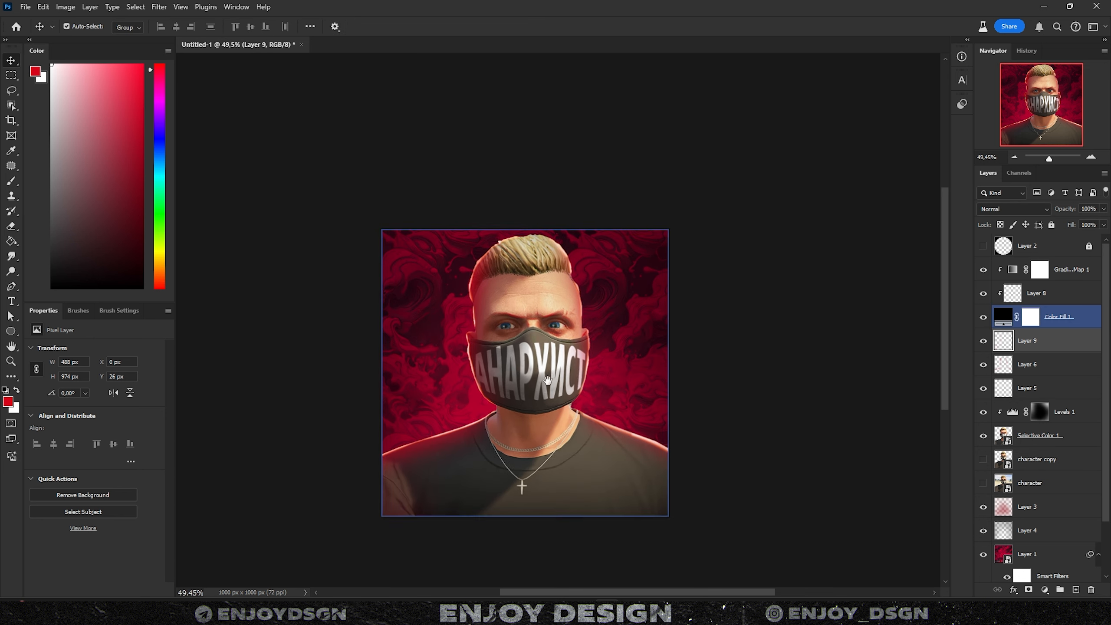
pyautogui.click(1044, 590)
pyautogui.click(1047, 574)
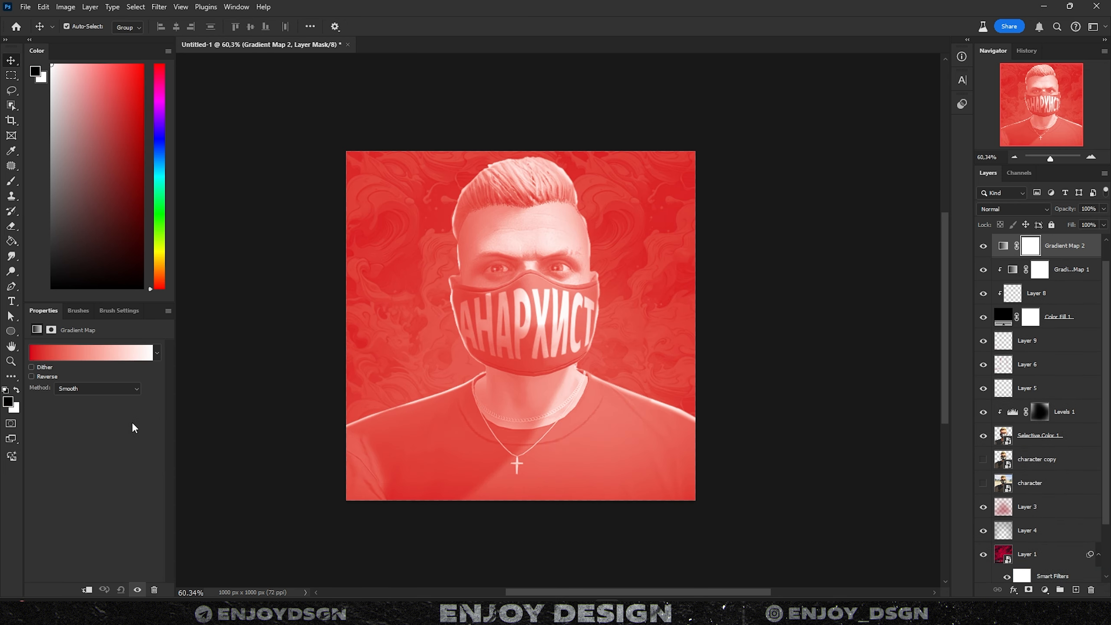
# - Apply the red-to-black gradient preset to Gradient Map 2
pyautogui.click(114, 352)
pyautogui.scroll(3, 131, 152)
pyautogui.click(127, 149)
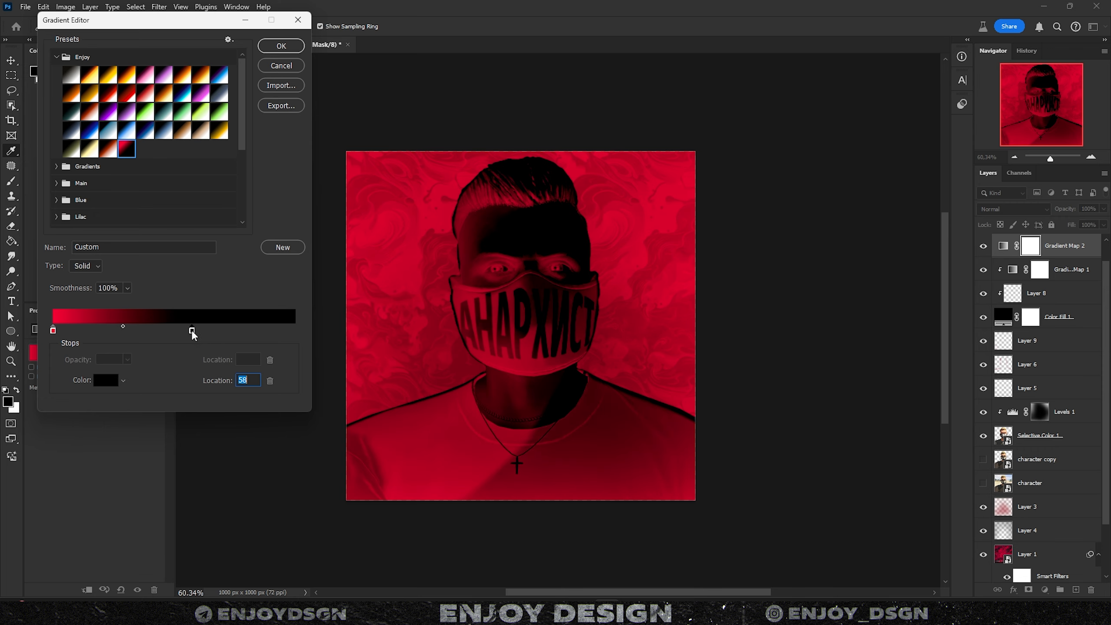
pyautogui.click(281, 46)
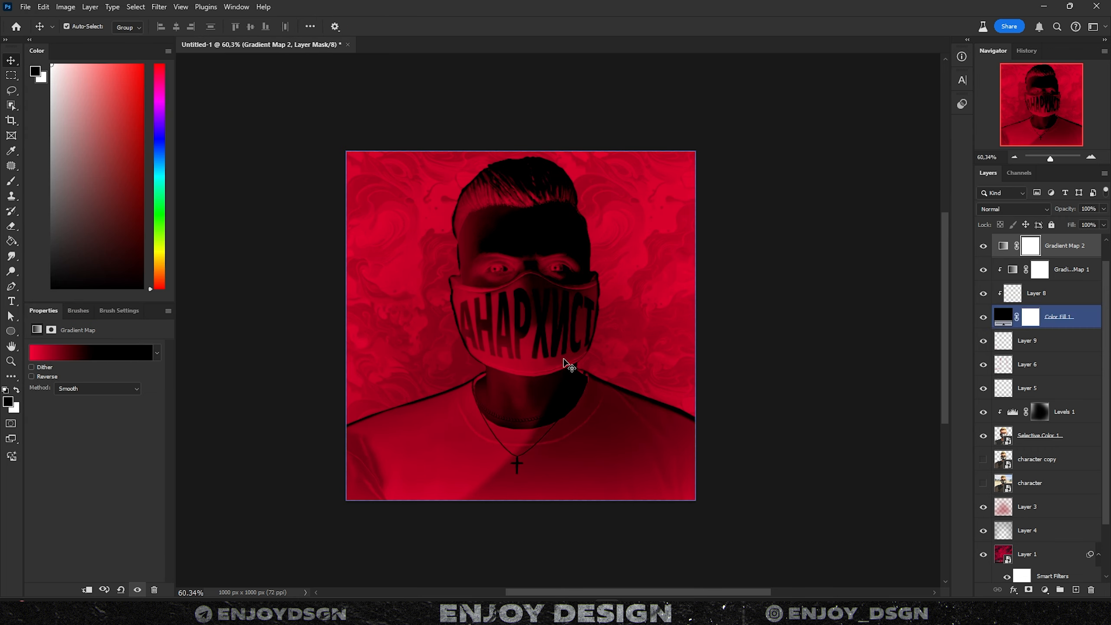
# - Set Gradient Map 2's Blend If sliders to keep the red tint out of highlights
pyautogui.doubleClick(1092, 246)
pyautogui.moveTo(752, 49); pyautogui.dragTo(759, 43)
pyautogui.moveTo(962, 257)
pyautogui.mouseDown()
pyautogui.moveTo(886, 267)
pyautogui.moveTo(964, 259)
pyautogui.mouseUp()
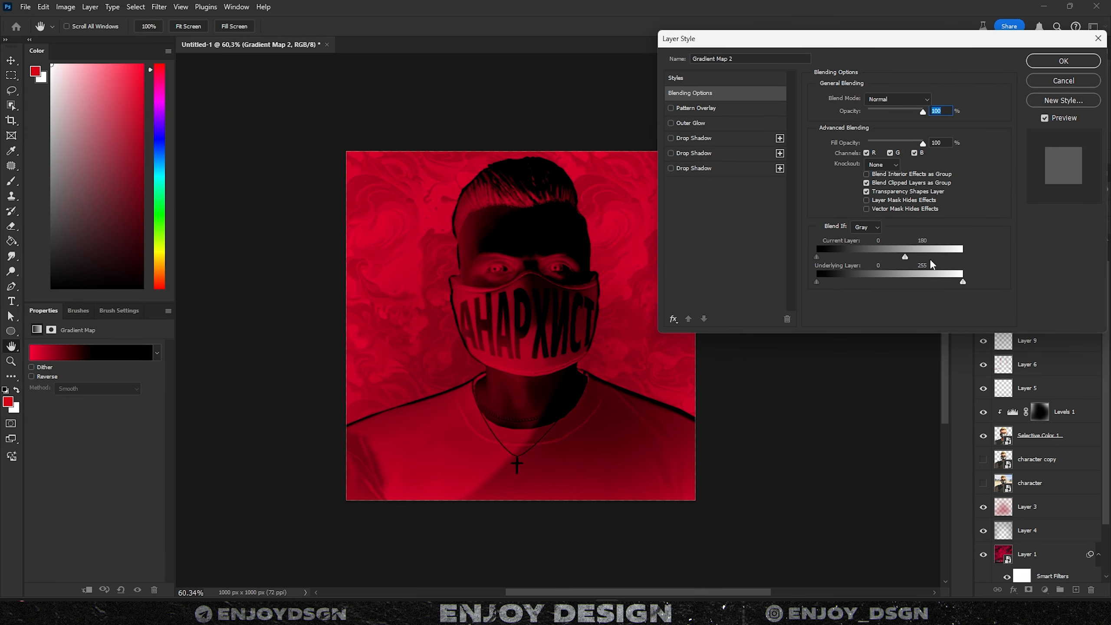
pyautogui.moveTo(817, 257)
pyautogui.mouseDown()
pyautogui.moveTo(850, 256)
pyautogui.moveTo(825, 257)
pyautogui.mouseUp()
pyautogui.moveTo(826, 257); pyautogui.dragTo(895, 264)
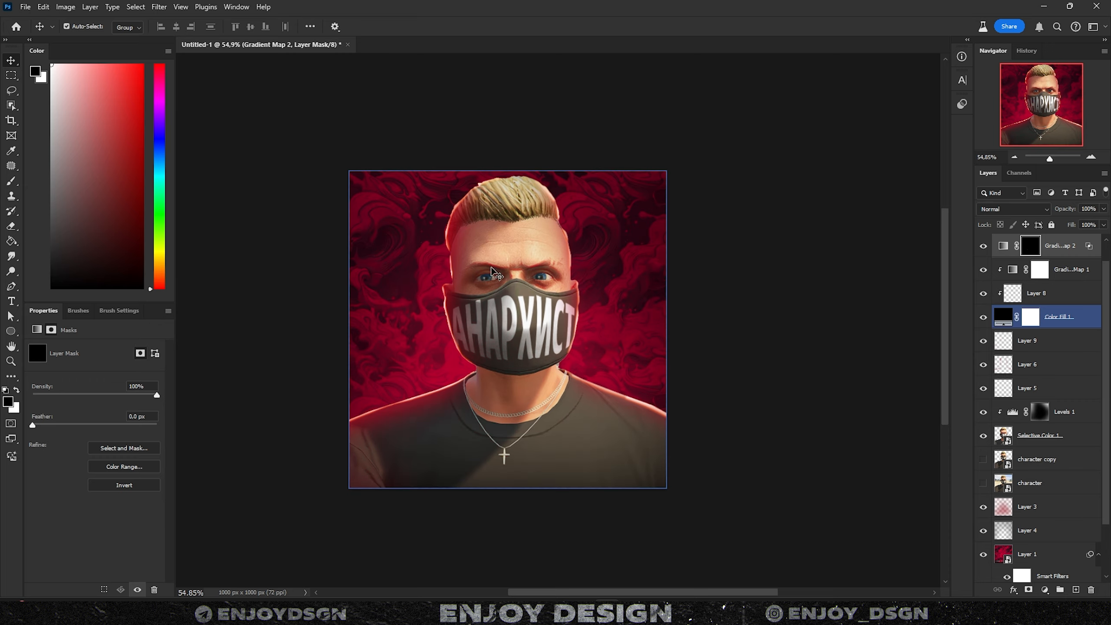
# - Paint the red tint onto the lower shirt with an 80% opacity brush
pyautogui.scroll(5, 414, 504)
pyautogui.press('8')
pyautogui.moveTo(409, 502); pyautogui.dragTo(391, 445)
pyautogui.moveTo(705, 446)
pyautogui.mouseDown()
pyautogui.moveTo(659, 517)
pyautogui.moveTo(418, 530)
pyautogui.mouseUp()
pyautogui.press('x')
pyautogui.moveTo(716, 489); pyautogui.dragTo(382, 470)
# - Dab the red tint into the background beside the head
pyautogui.press('x')
pyautogui.scroll(2, 452, 334)
pyautogui.click(491, 331)
pyautogui.click(428, 222)
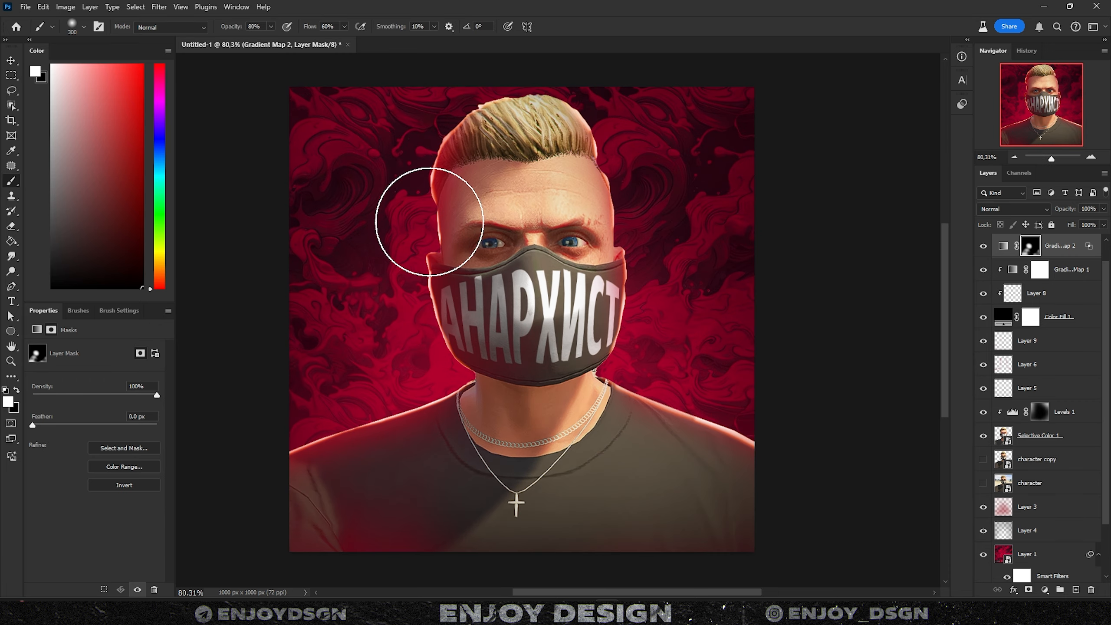
pyautogui.click(532, 98)
pyautogui.scroll(-2, 362, 363)
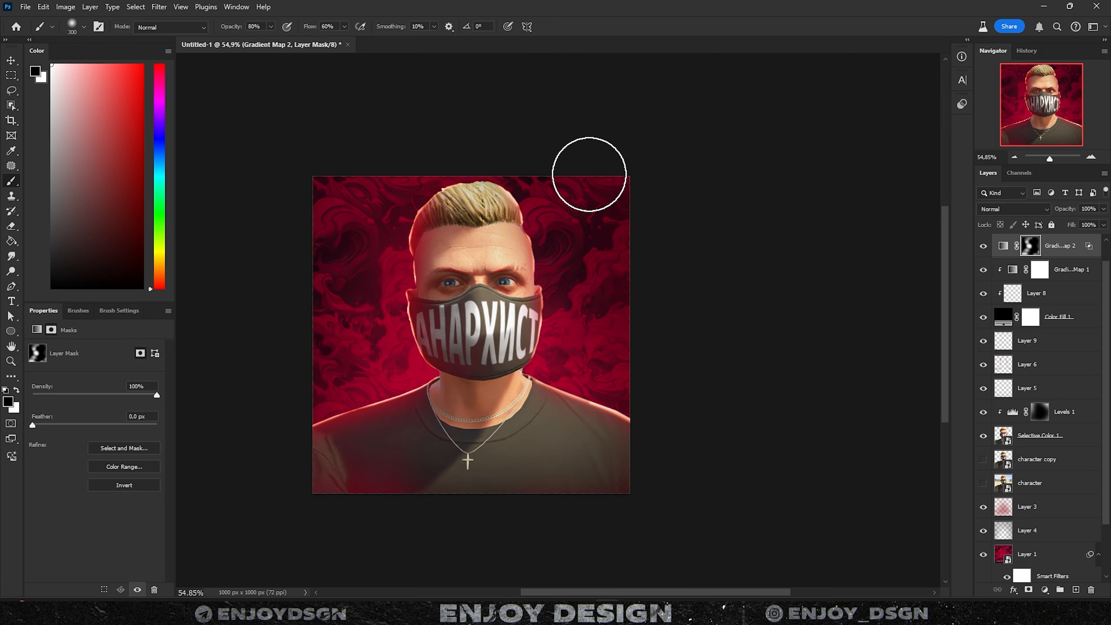
# - Paint black on the mask to remove the red tint from the neck
pyautogui.press('x')
pyautogui.moveTo(420, 369); pyautogui.dragTo(557, 414)
pyautogui.press('x')
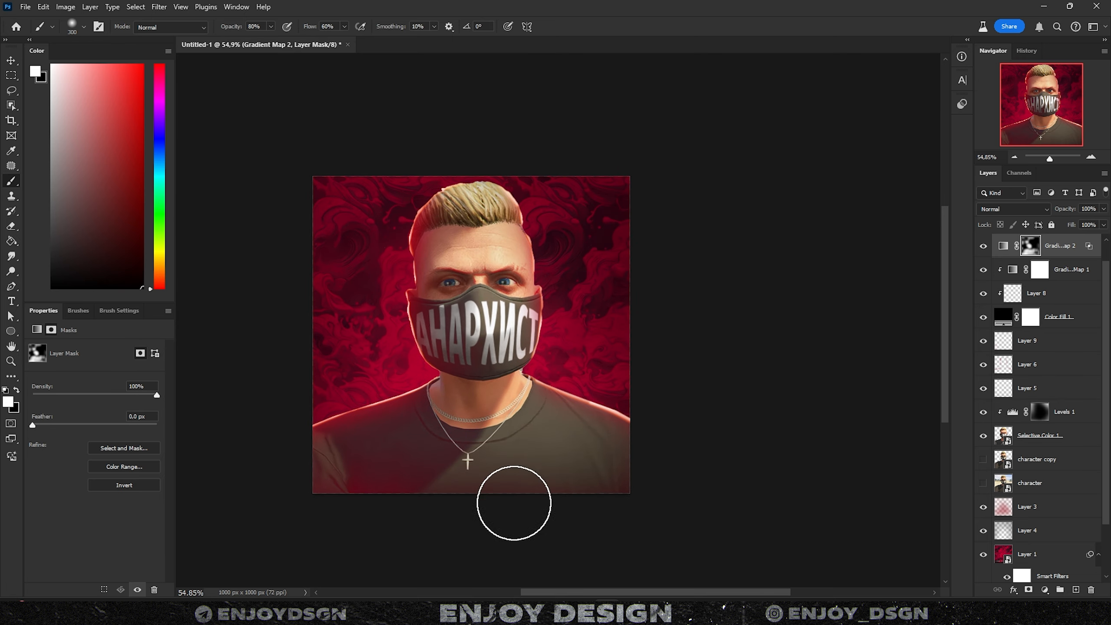
pyautogui.press('x')
pyautogui.scroll(-1, 463, 442)
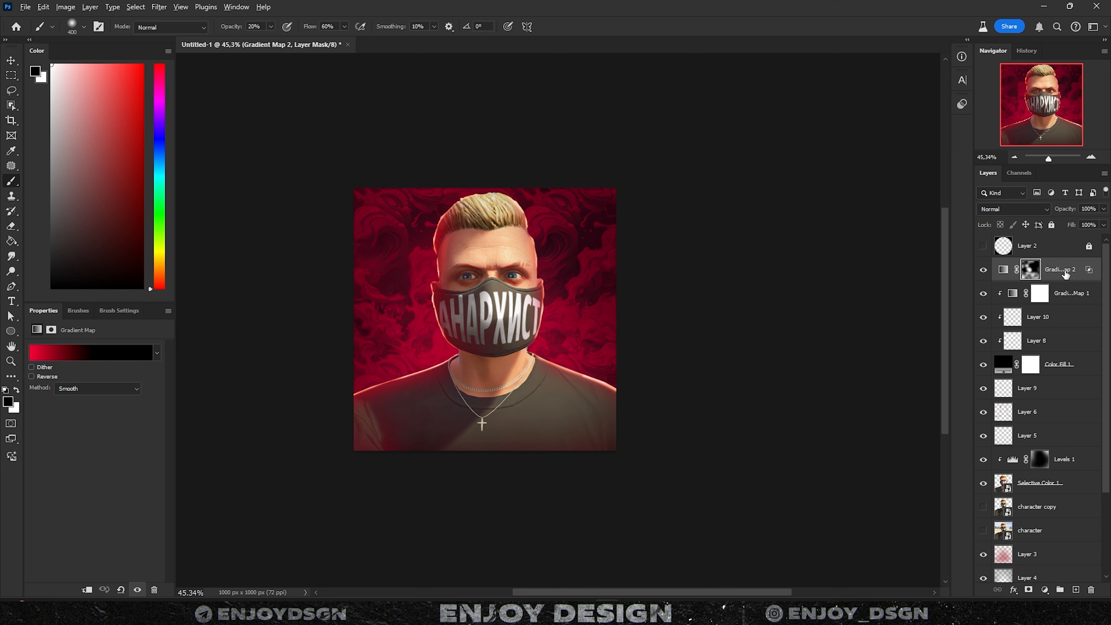
# - Convert the merged layer to a smart object and apply a Camera Raw Filter to it
pyautogui.rightClick(1065, 272)
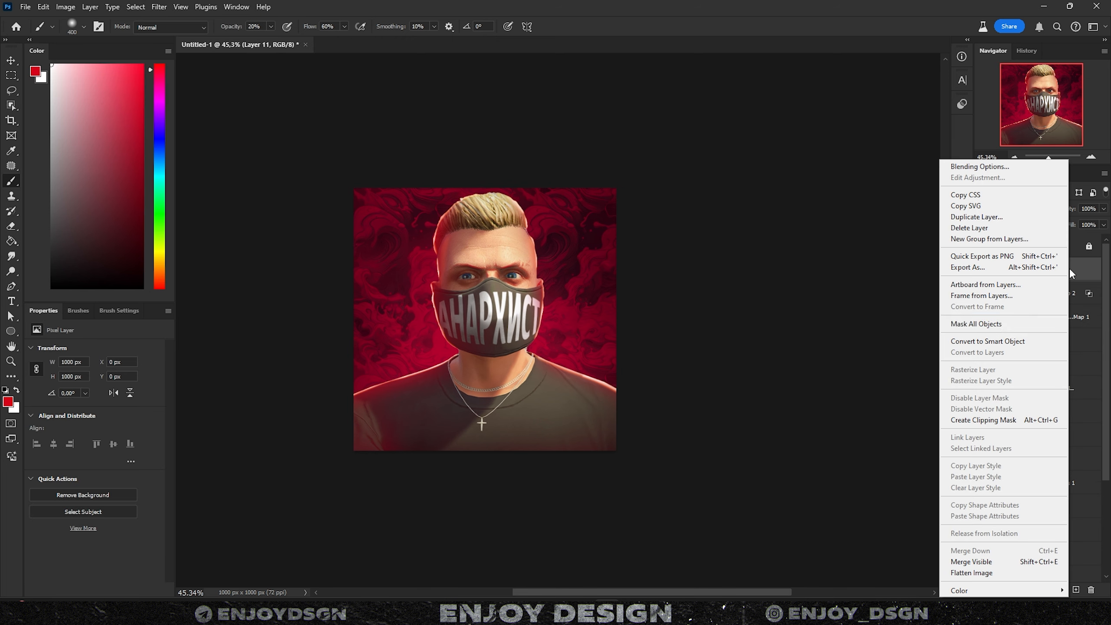
pyautogui.click(993, 343)
pyautogui.click(159, 6)
pyautogui.click(175, 15)
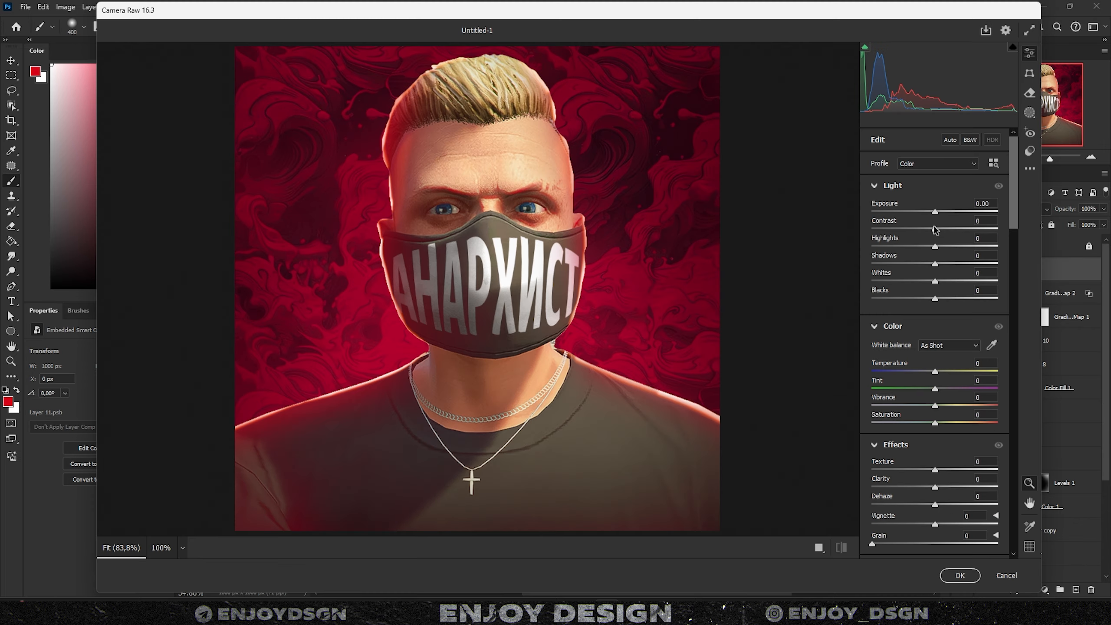
# - In Camera Raw, raise contrast to +12, lower highlights, lift shadows to +20 and neutralise temperature
pyautogui.moveTo(934, 229); pyautogui.dragTo(942, 232)
pyautogui.moveTo(935, 246)
pyautogui.mouseDown()
pyautogui.moveTo(951, 246)
pyautogui.moveTo(930, 250)
pyautogui.mouseUp()
pyautogui.moveTo(935, 263); pyautogui.dragTo(948, 265)
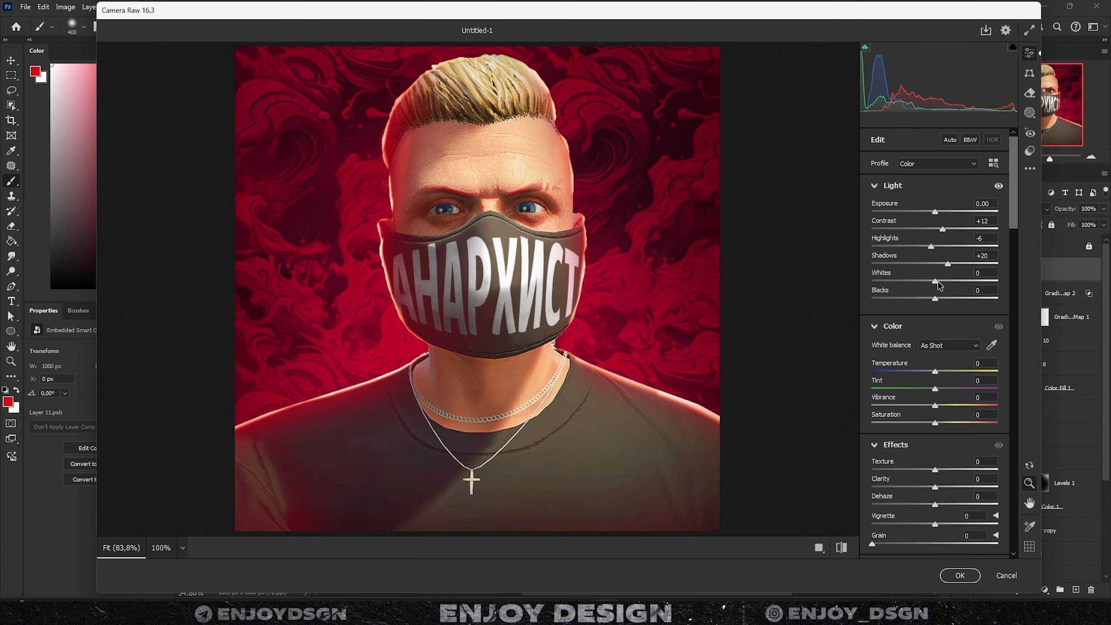
pyautogui.doubleClick(932, 368)
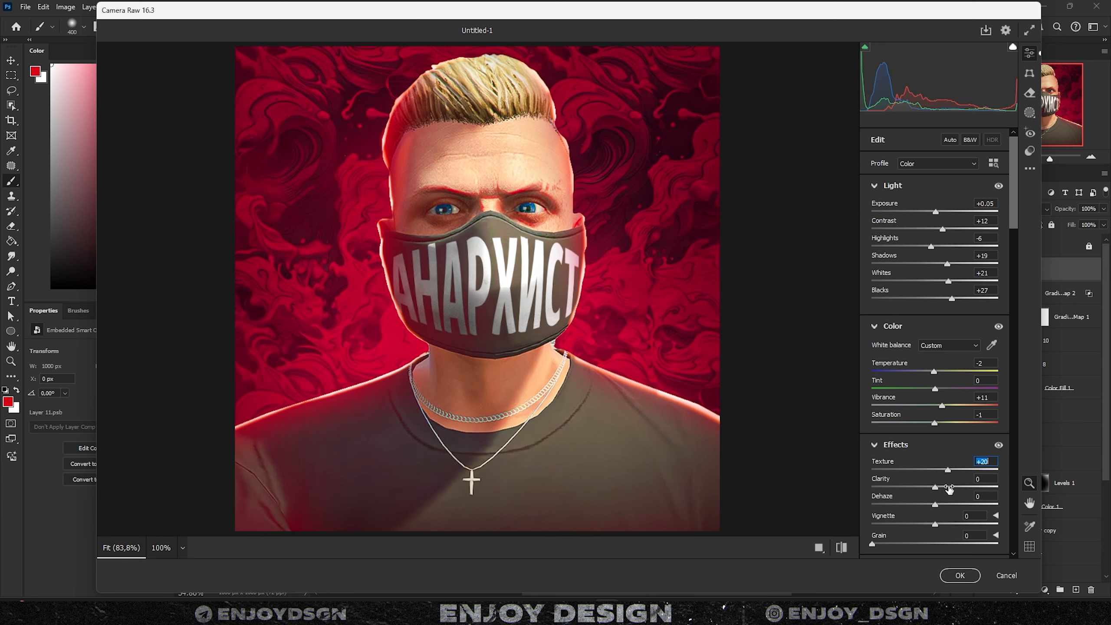
pyautogui.scroll(-10, 940, 460)
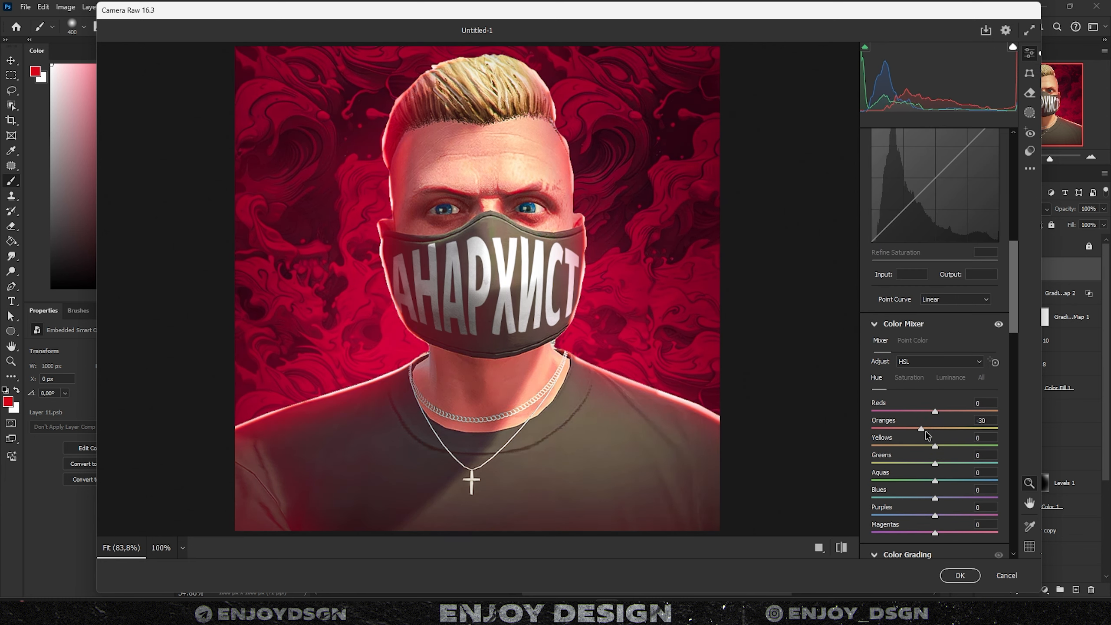
pyautogui.scroll(-10, 911, 318)
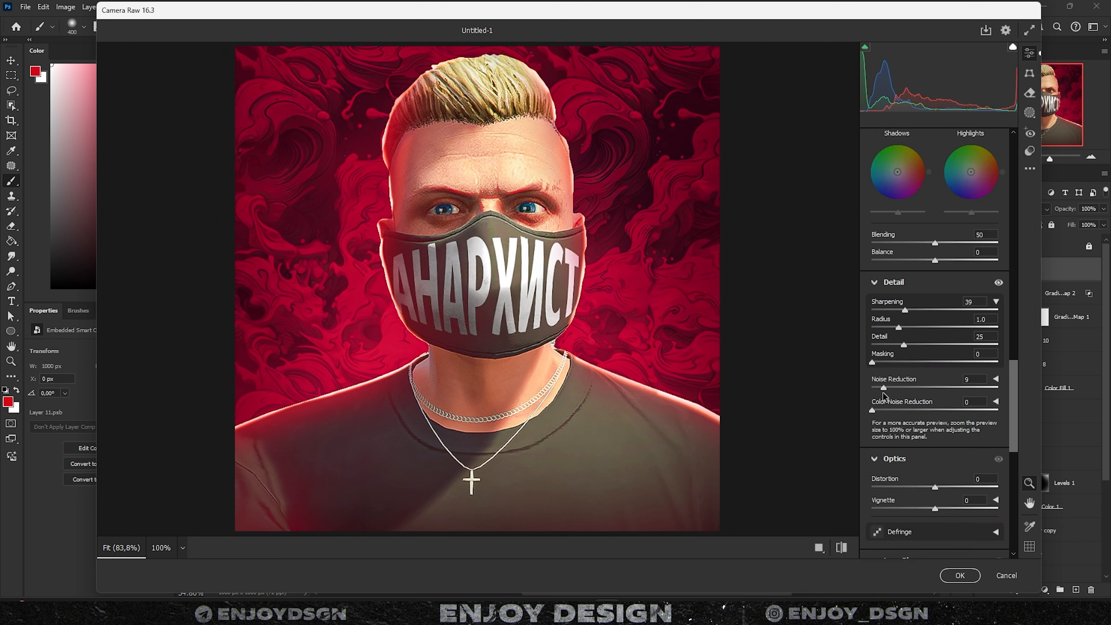
pyautogui.scroll(-10, 883, 415)
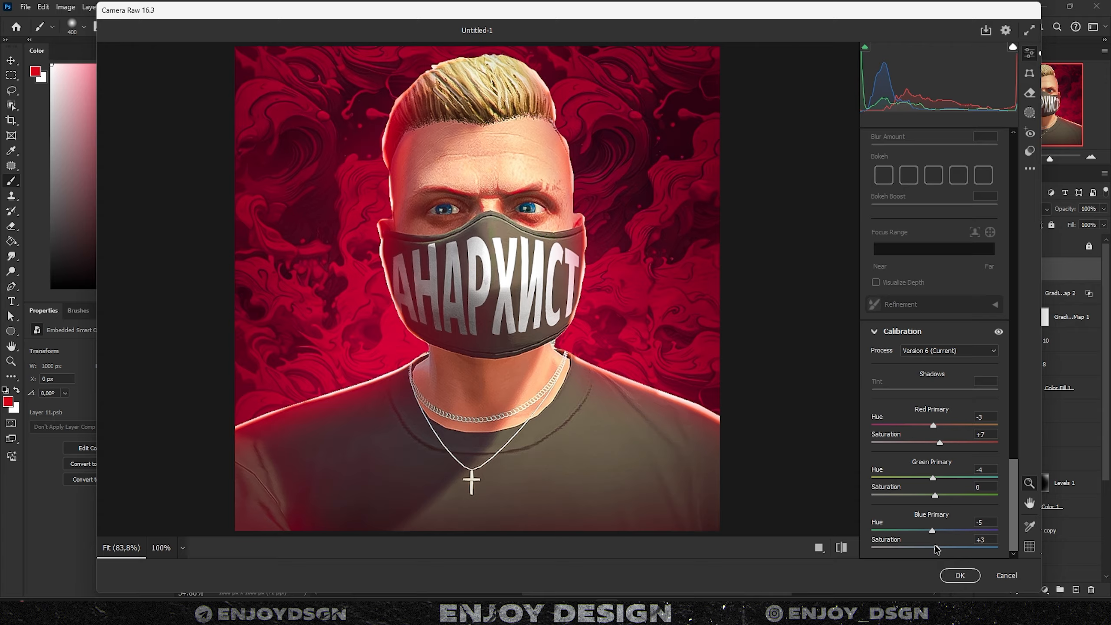
pyautogui.click(959, 575)
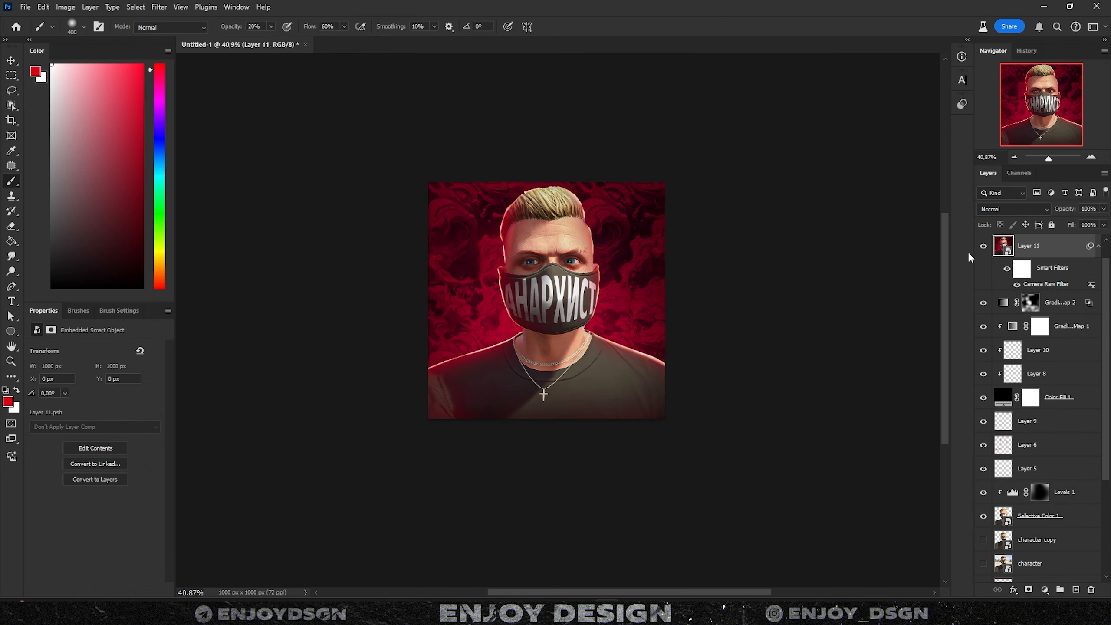
# - Toggle the graded layer's visibility to compare the image before and after grading
pyautogui.click(981, 247)
pyautogui.click(983, 247)
pyautogui.hotkey('ctrl', ',')
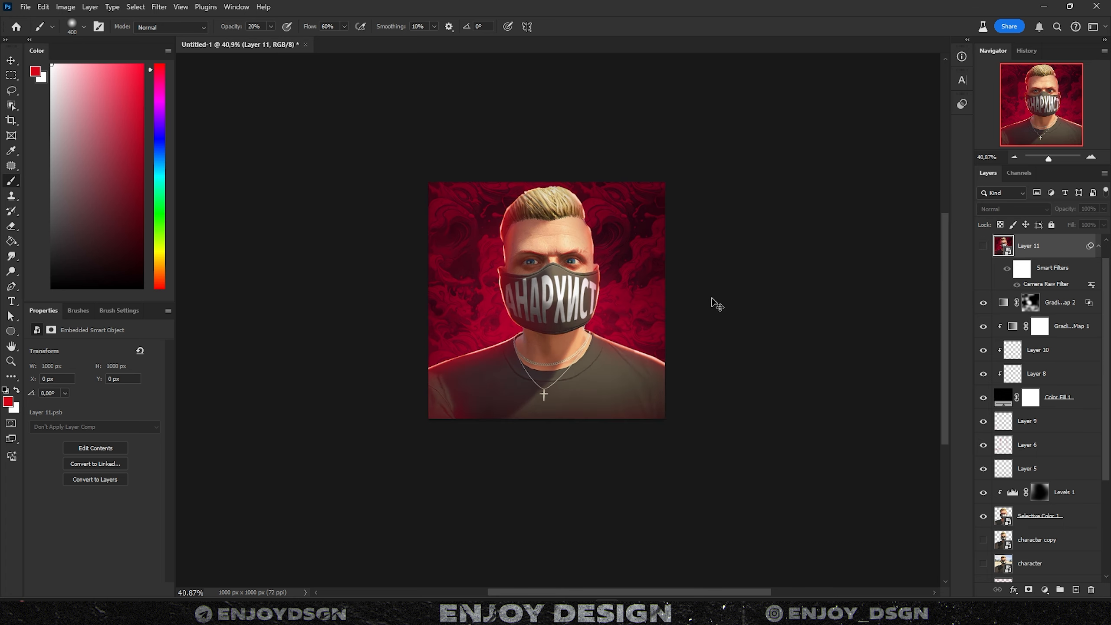
pyautogui.hotkey('ctrl', ',')
pyautogui.hotkey('ctrl', ',')
pyautogui.hotkey('ctrl', ',')
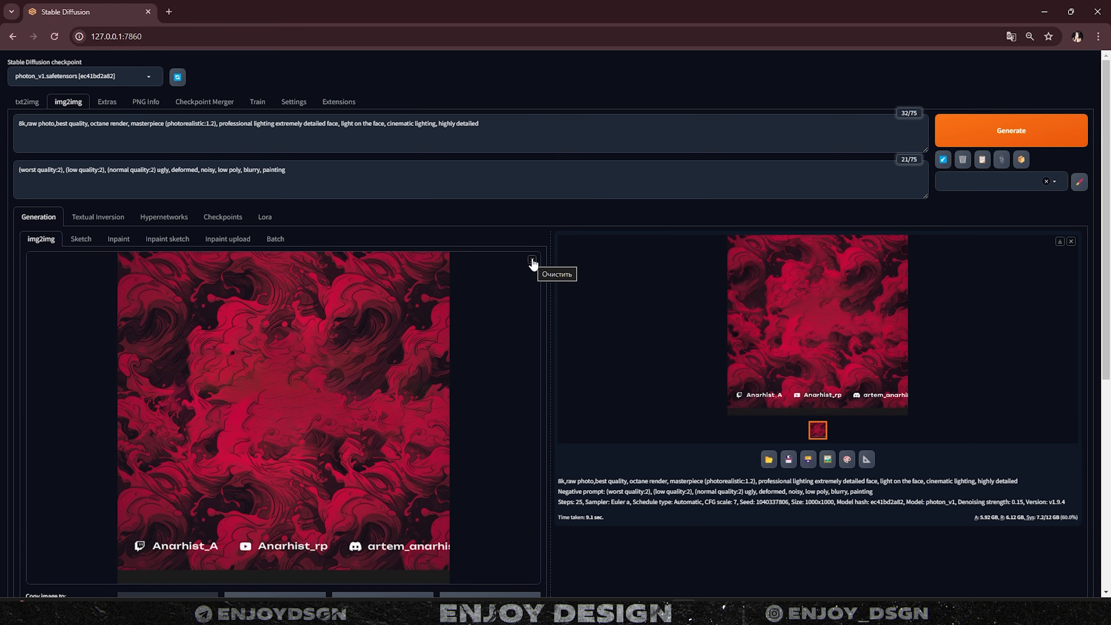
# - Load Untitled-1.jpg as the img2img input image and generate a refined render
pyautogui.click(532, 261)
pyautogui.click(534, 262)
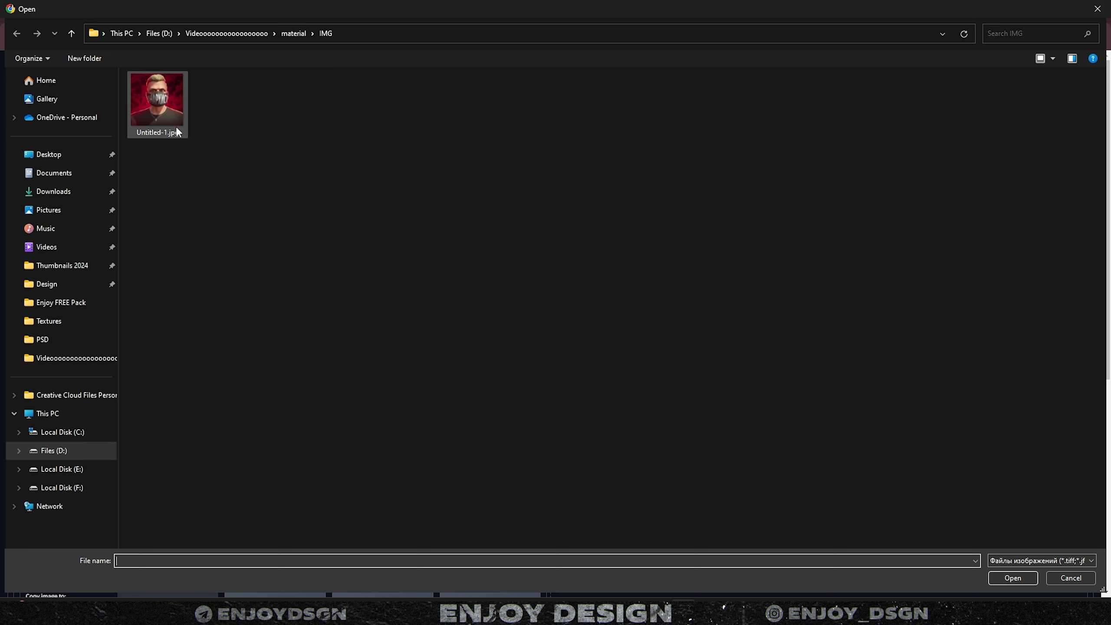
pyautogui.doubleClick(177, 131)
pyautogui.hotkey('ctrl', 'Return')
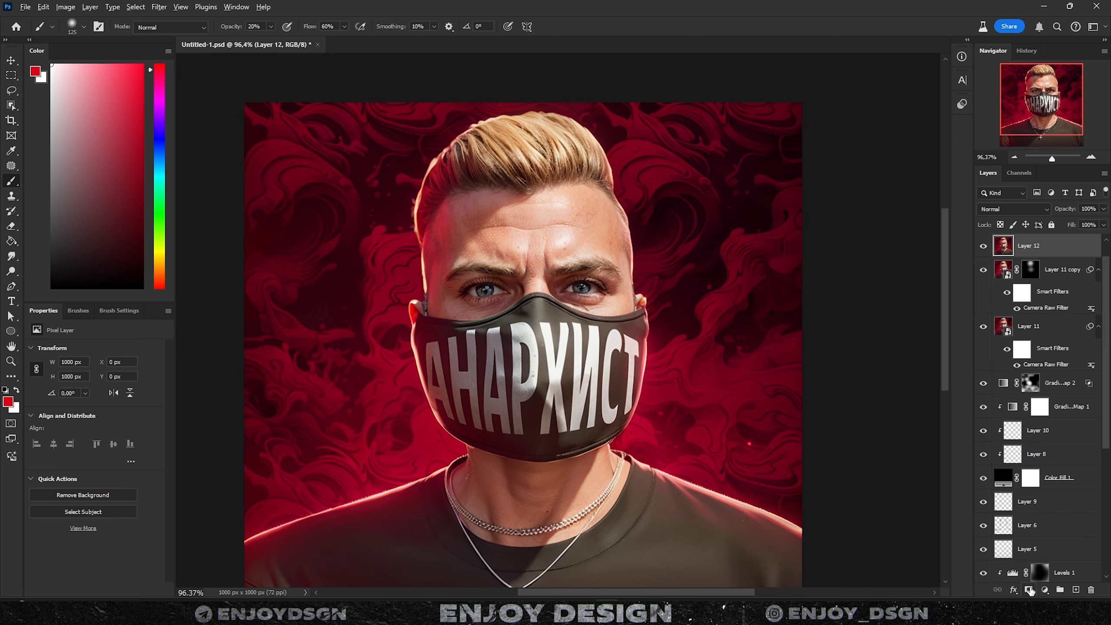
# - Add a hide-all mask to Layer 12 and paint white at 100% to reveal the smoother hair
pyautogui.keyDown('alt'); pyautogui.click(1029, 590); pyautogui.keyUp('alt')
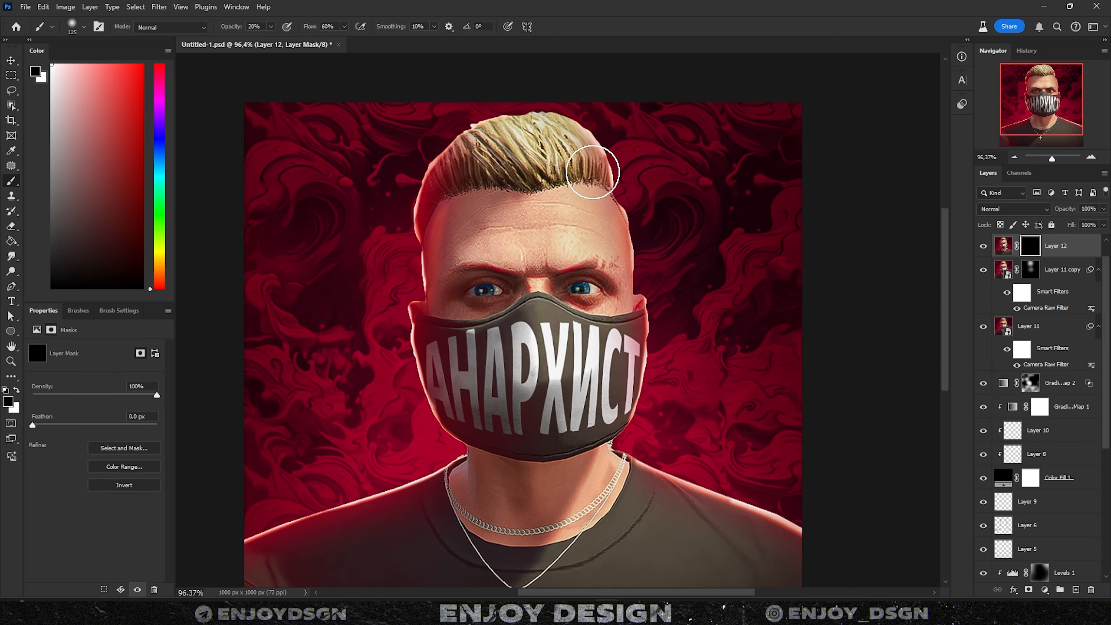
pyautogui.press('0')
pyautogui.press('x')
pyautogui.moveTo(463, 99)
pyautogui.mouseDown()
pyautogui.moveTo(612, 166)
pyautogui.moveTo(473, 123)
pyautogui.moveTo(636, 183)
pyautogui.moveTo(434, 161)
pyautogui.moveTo(431, 235)
pyautogui.mouseUp()
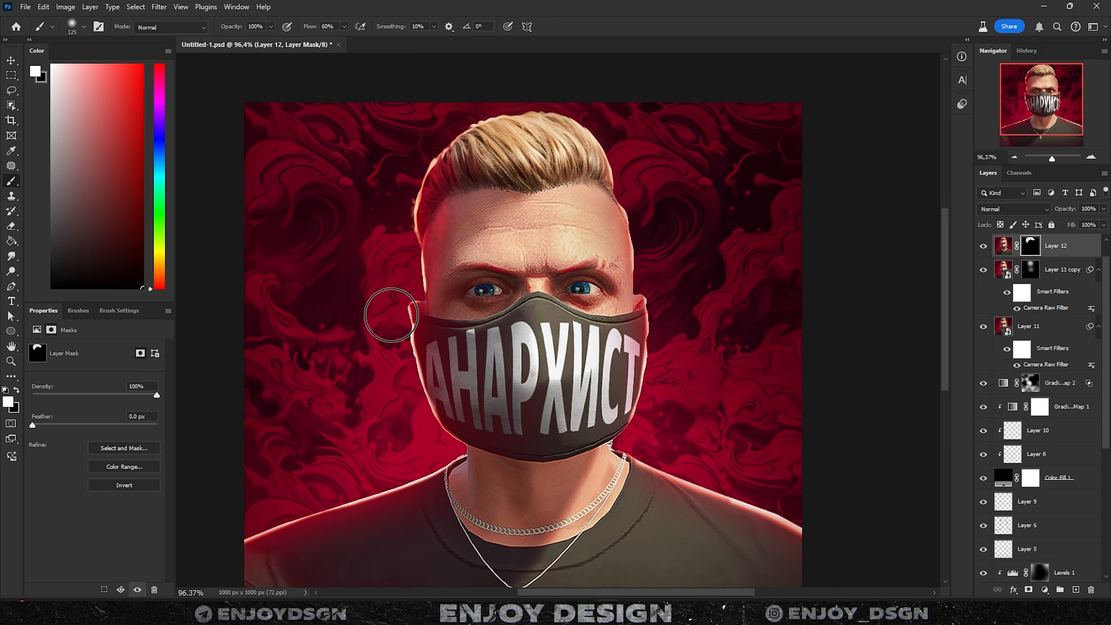
pyautogui.moveTo(397, 349)
pyautogui.mouseDown()
pyautogui.moveTo(416, 262)
pyautogui.moveTo(418, 347)
pyautogui.mouseUp()
# - Reveal the refined necklace, cross and red background with a larger brush
pyautogui.scroll(-3, 354, 409)
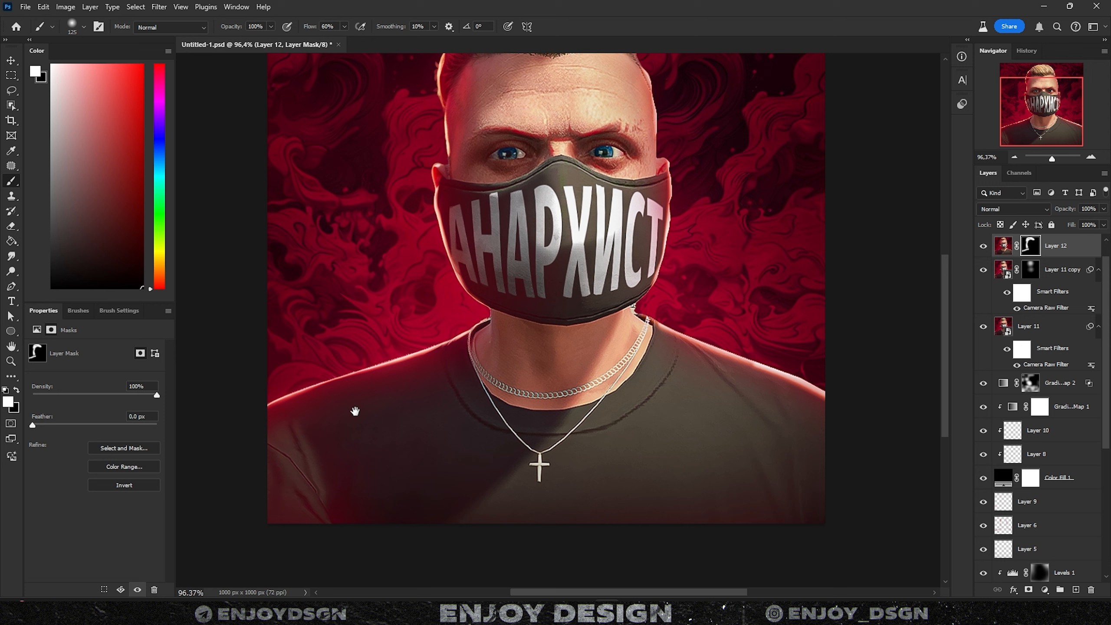
pyautogui.moveTo(491, 412); pyautogui.dragTo(592, 414)
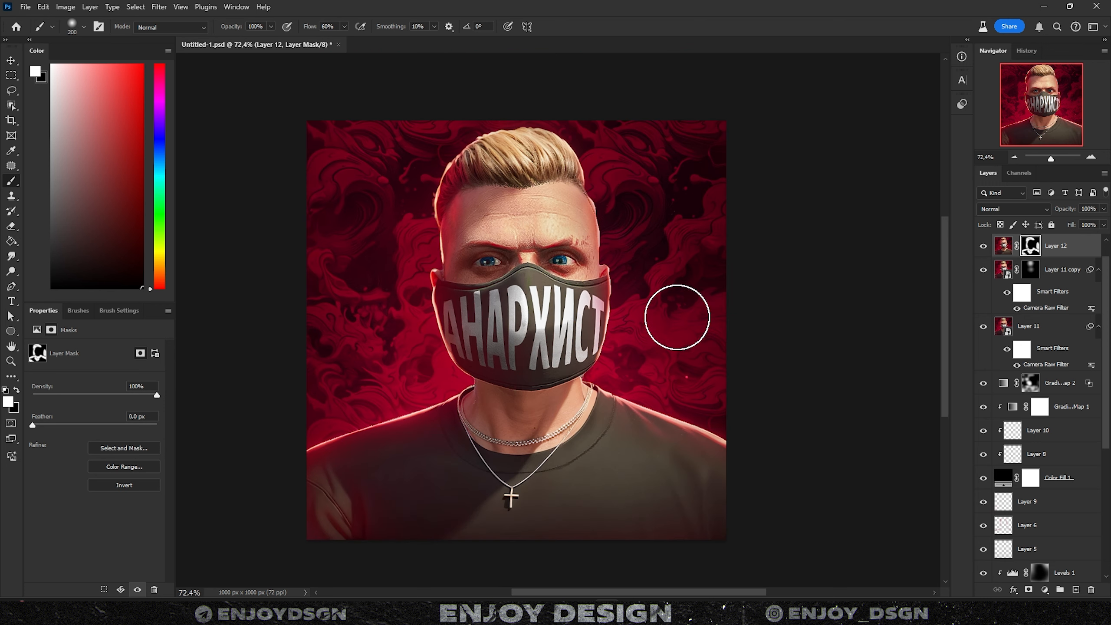
pyautogui.press(']')
pyautogui.moveTo(610, 140)
pyautogui.mouseDown()
pyautogui.moveTo(523, 103)
pyautogui.moveTo(311, 186)
pyautogui.moveTo(370, 266)
pyautogui.moveTo(307, 398)
pyautogui.moveTo(275, 405)
pyautogui.moveTo(153, 507)
pyautogui.mouseUp()
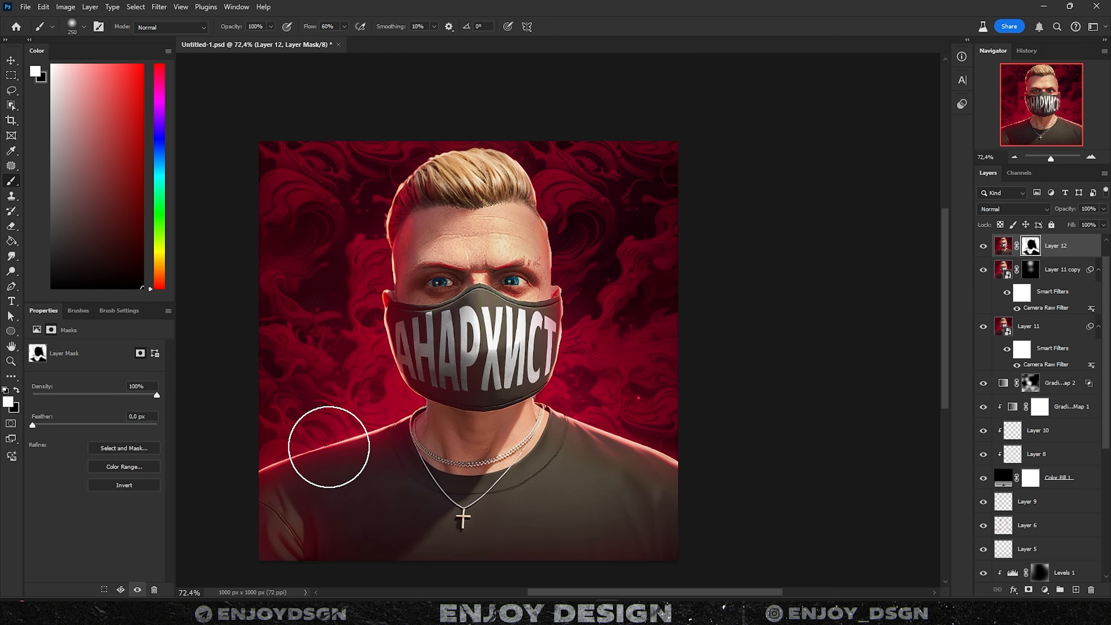
# - With a smaller brush, reveal the refined face-mask lettering and nose, hiding it over the letter Р
pyautogui.scroll(5, 412, 388)
pyautogui.press('[')
pyautogui.press('[')
pyautogui.press('[')
pyautogui.press('[')
pyautogui.press('[')
pyautogui.press('[')
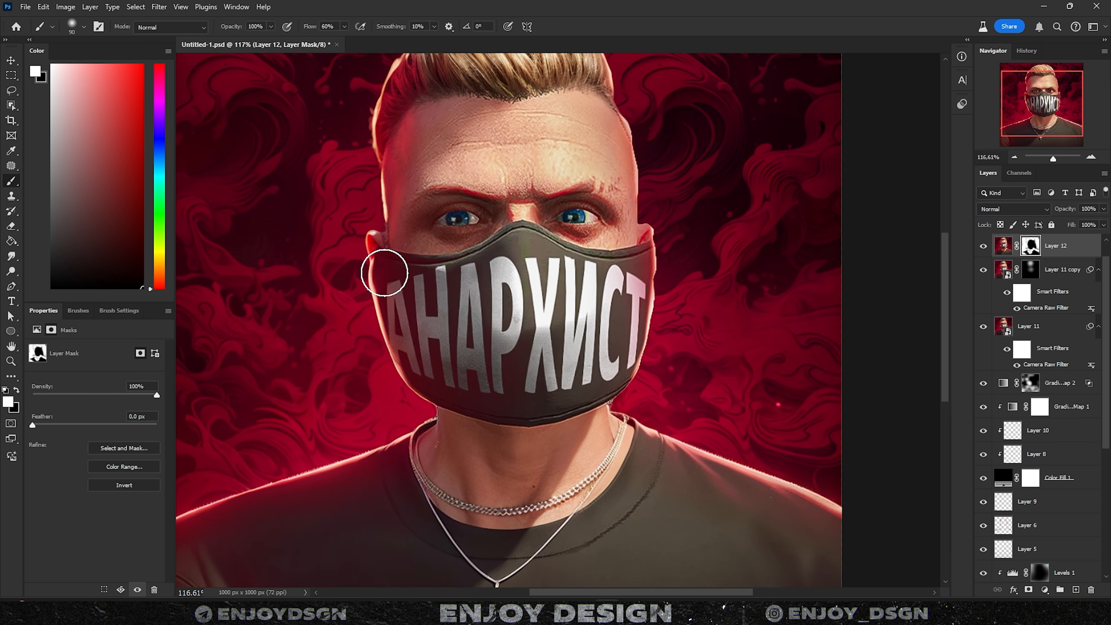
pyautogui.moveTo(480, 374)
pyautogui.mouseDown()
pyautogui.moveTo(481, 350)
pyautogui.moveTo(483, 385)
pyautogui.moveTo(472, 379)
pyautogui.mouseUp()
pyautogui.moveTo(519, 245)
pyautogui.mouseDown()
pyautogui.moveTo(605, 278)
pyautogui.moveTo(543, 271)
pyautogui.moveTo(578, 348)
pyautogui.moveTo(621, 376)
pyautogui.moveTo(559, 299)
pyautogui.moveTo(516, 408)
pyautogui.mouseUp()
pyautogui.press('x')
pyautogui.moveTo(519, 303); pyautogui.dragTo(506, 310)
pyautogui.press('x')
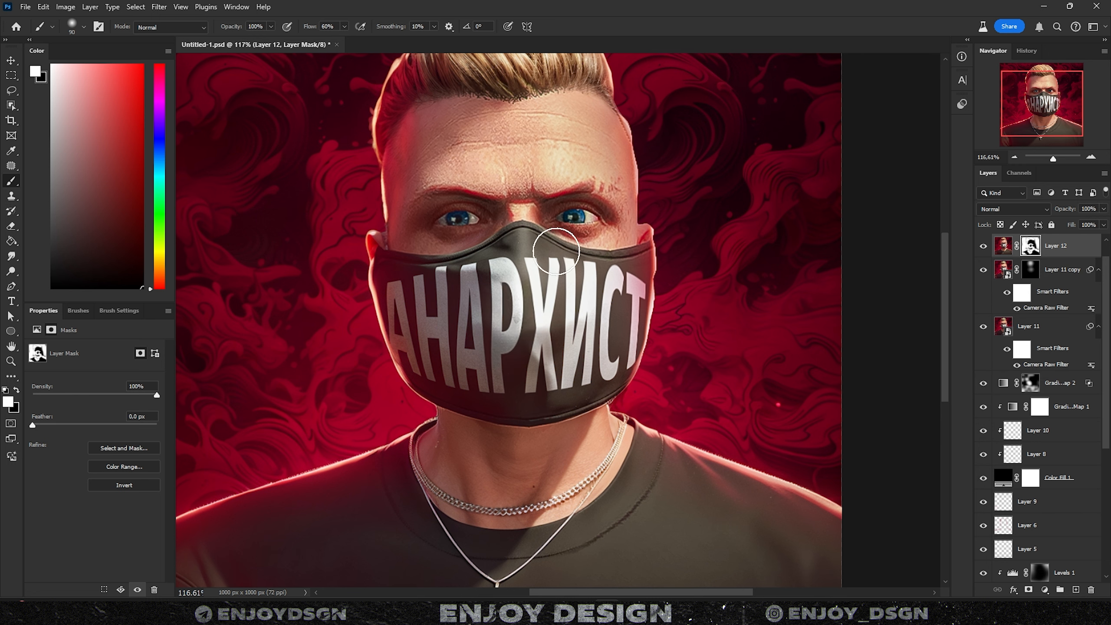
pyautogui.moveTo(558, 243)
pyautogui.mouseDown()
pyautogui.moveTo(547, 258)
pyautogui.moveTo(598, 393)
pyautogui.mouseUp()
# - Toggle the refined layer to compare, then stamp all visible layers into a new merged layer
pyautogui.scroll(-5, 550, 365)
pyautogui.click(983, 247)
pyautogui.click(983, 247)
pyautogui.click(983, 246)
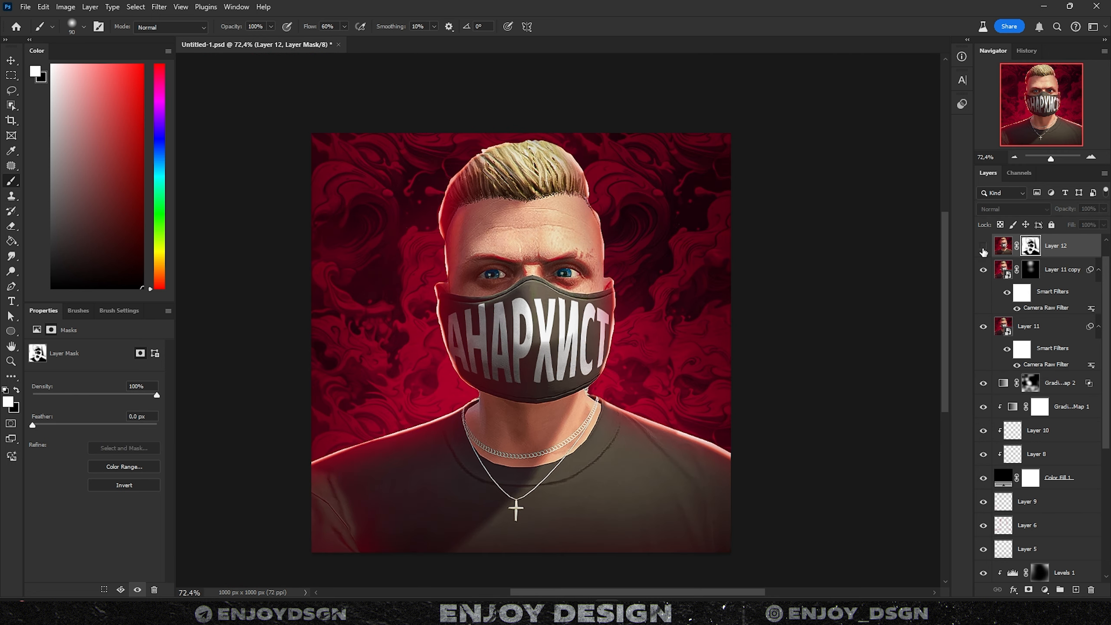
pyautogui.click(983, 247)
pyautogui.click(983, 247)
pyautogui.click(983, 247)
pyautogui.click(983, 247)
pyautogui.click(983, 247)
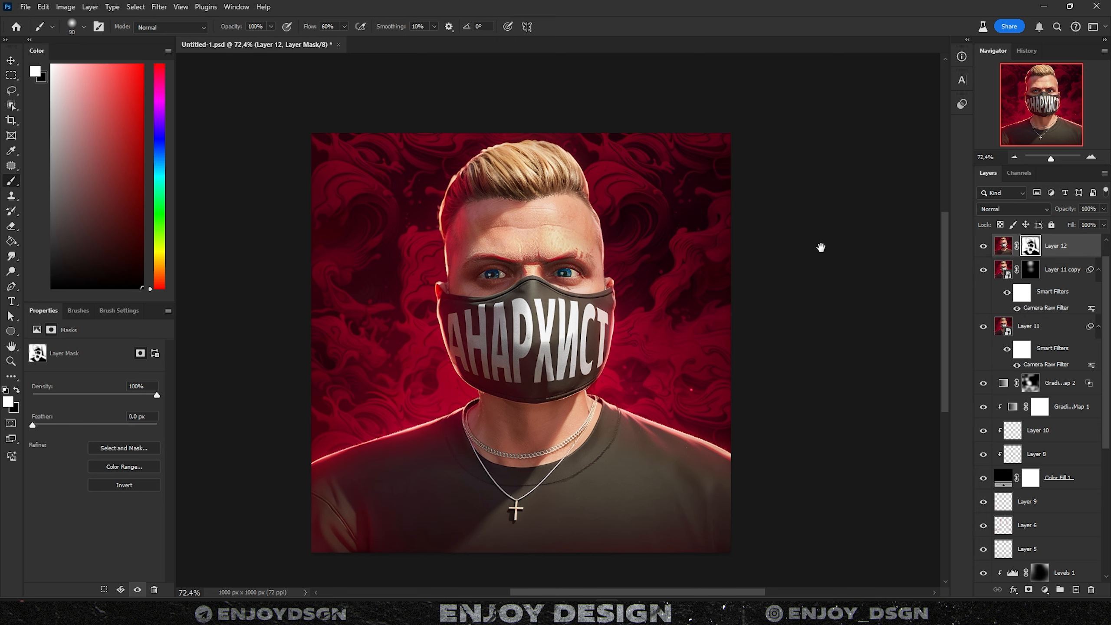
pyautogui.moveTo(821, 247); pyautogui.dragTo(809, 250)
pyautogui.hotkey('ctrl', 'alt', 'shift', 'e')
# - Convert Layer 13 to a smart object and apply a Camera Raw Filter to it
pyautogui.rightClick(1049, 252)
pyautogui.click(965, 343)
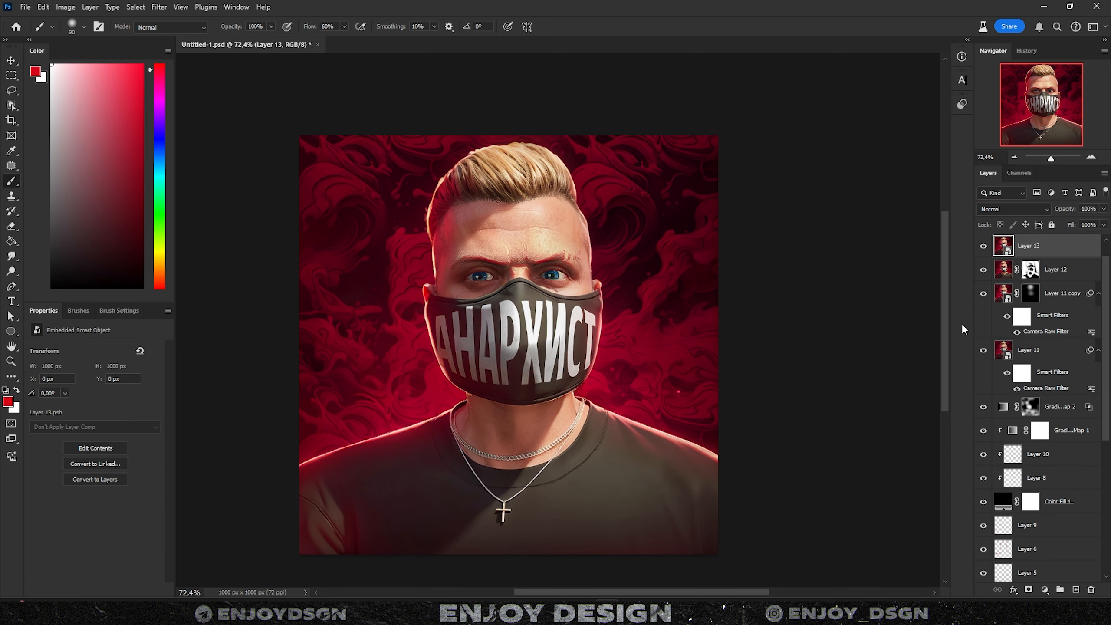
pyautogui.click(159, 7)
pyautogui.click(175, 13)
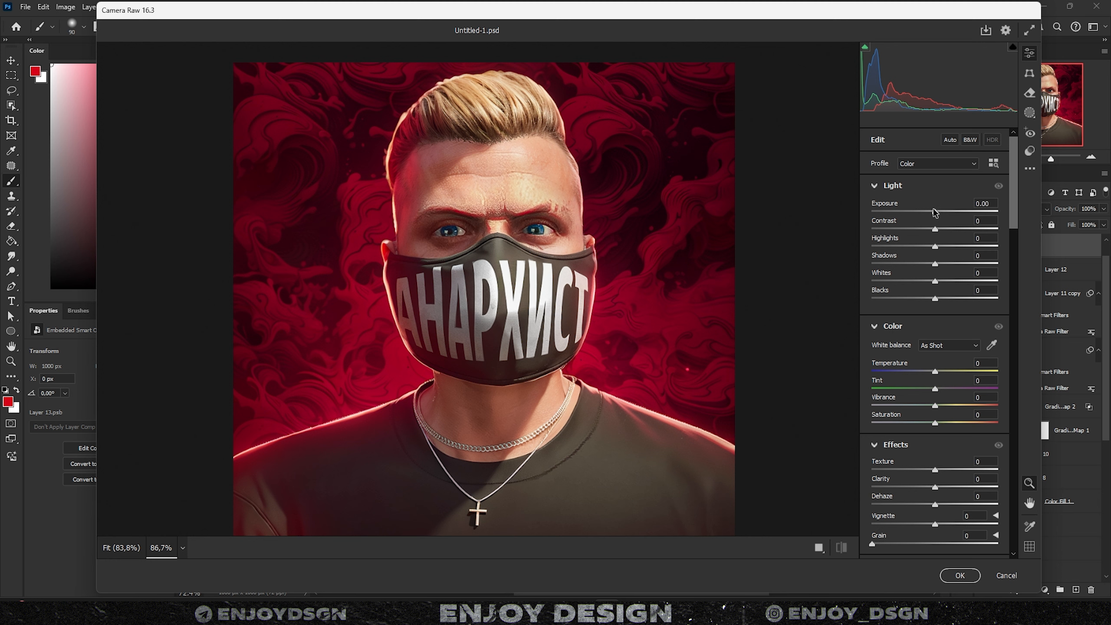
# - In Camera Raw, raise exposure and contrast, add texture and clarity, then undo a stray Color Balance layer
pyautogui.moveTo(933, 212); pyautogui.dragTo(946, 298)
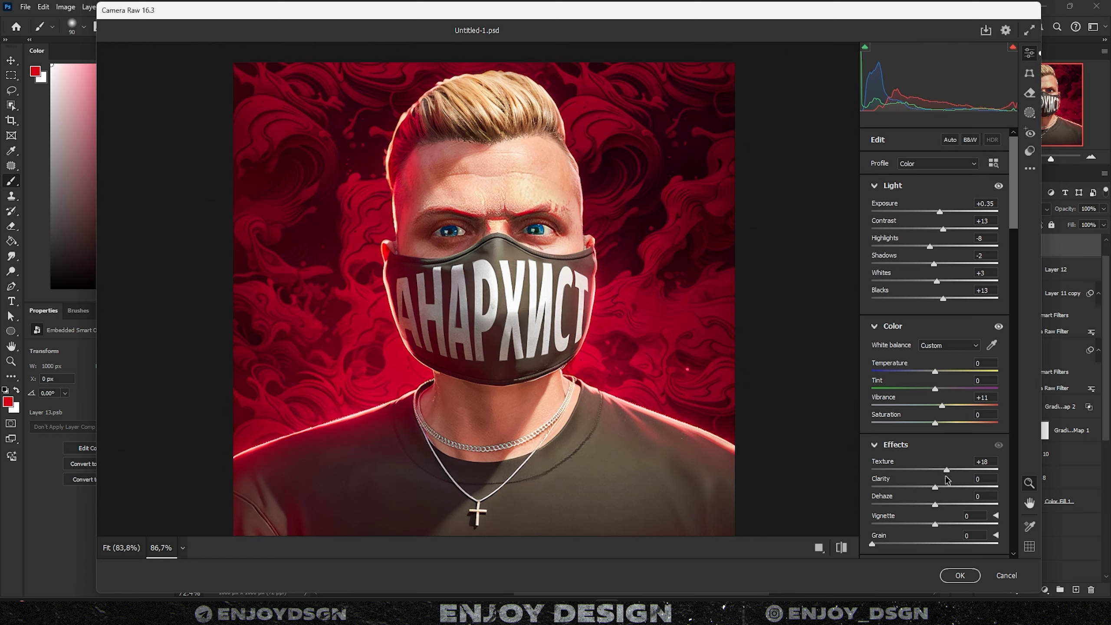
pyautogui.moveTo(945, 480); pyautogui.dragTo(940, 479)
pyautogui.moveTo(935, 486); pyautogui.dragTo(944, 490)
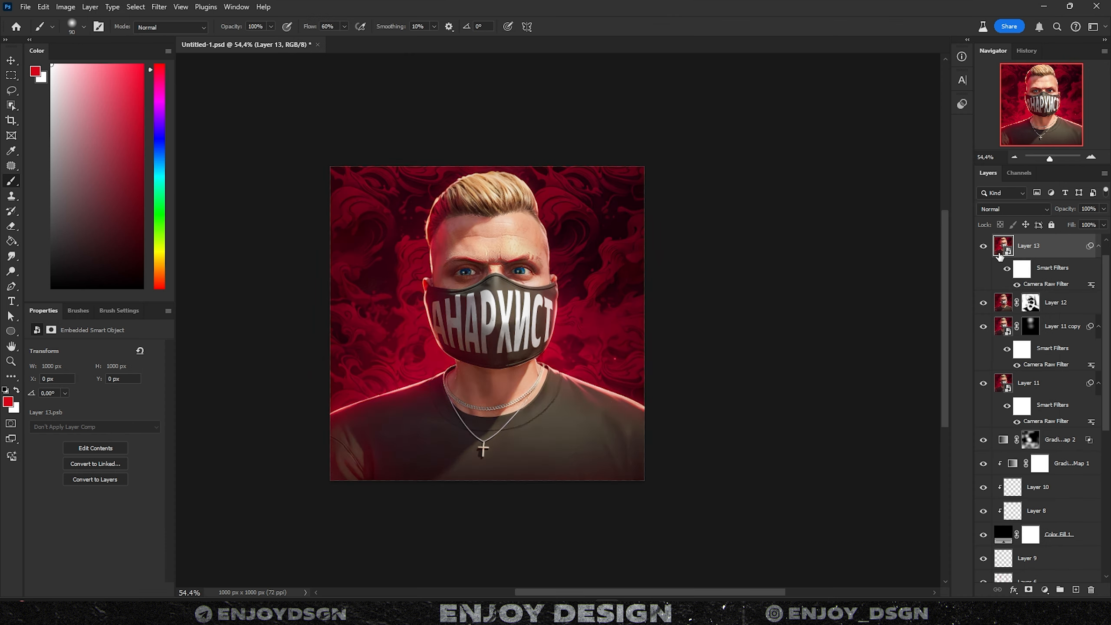
pyautogui.click(1052, 487)
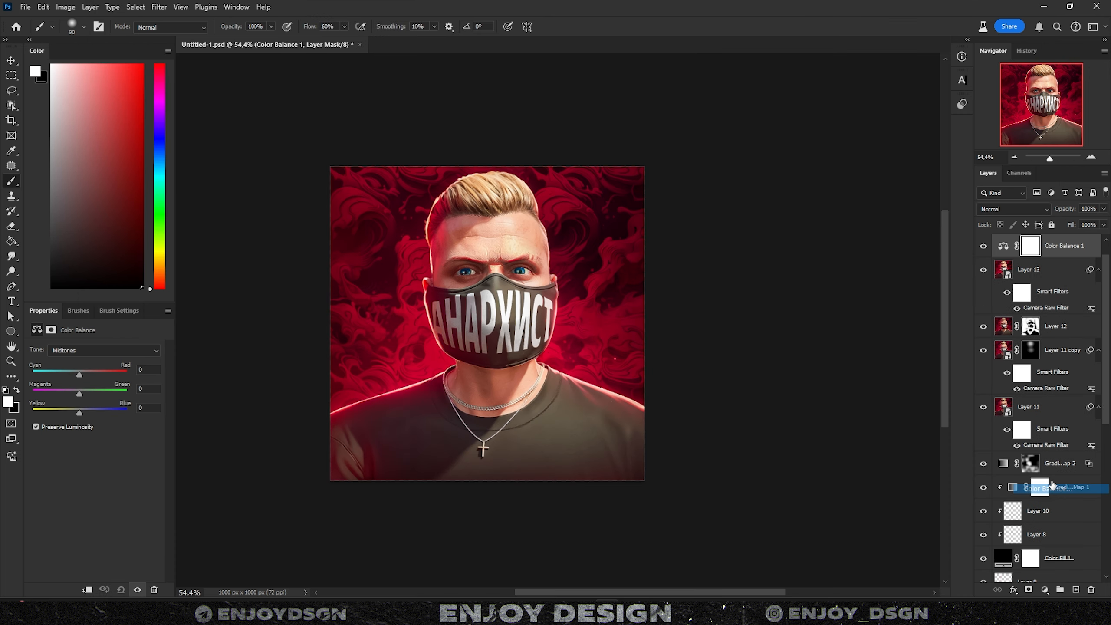
pyautogui.hotkey('ctrl', 'z')
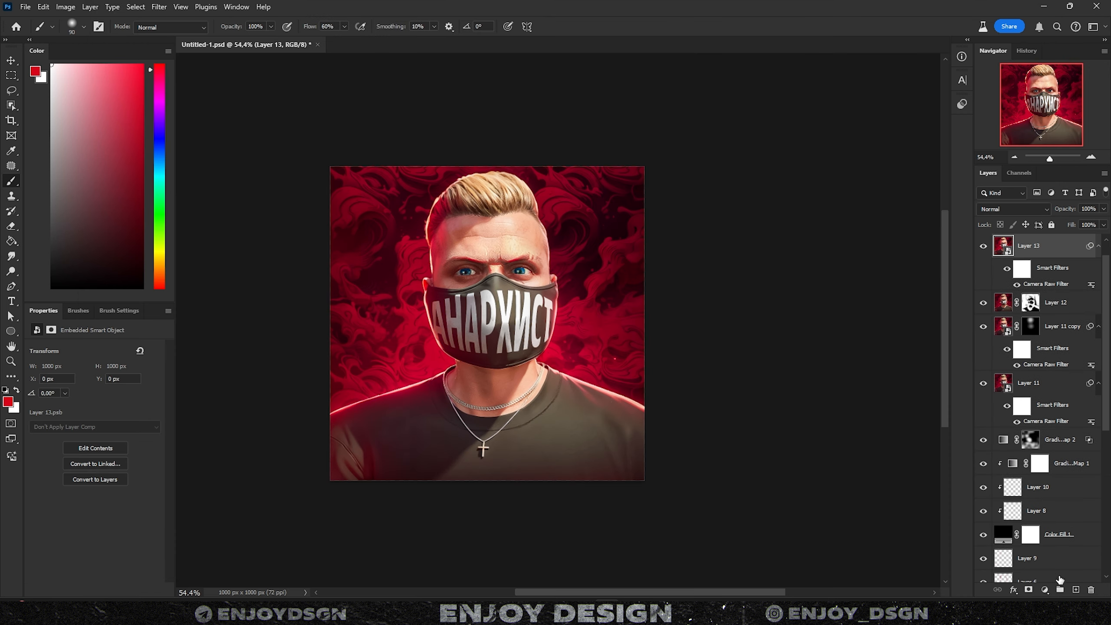
pyautogui.click(1045, 590)
# - Add a Hue/Saturation layer with hue at -5 and invert its mask
pyautogui.click(1039, 479)
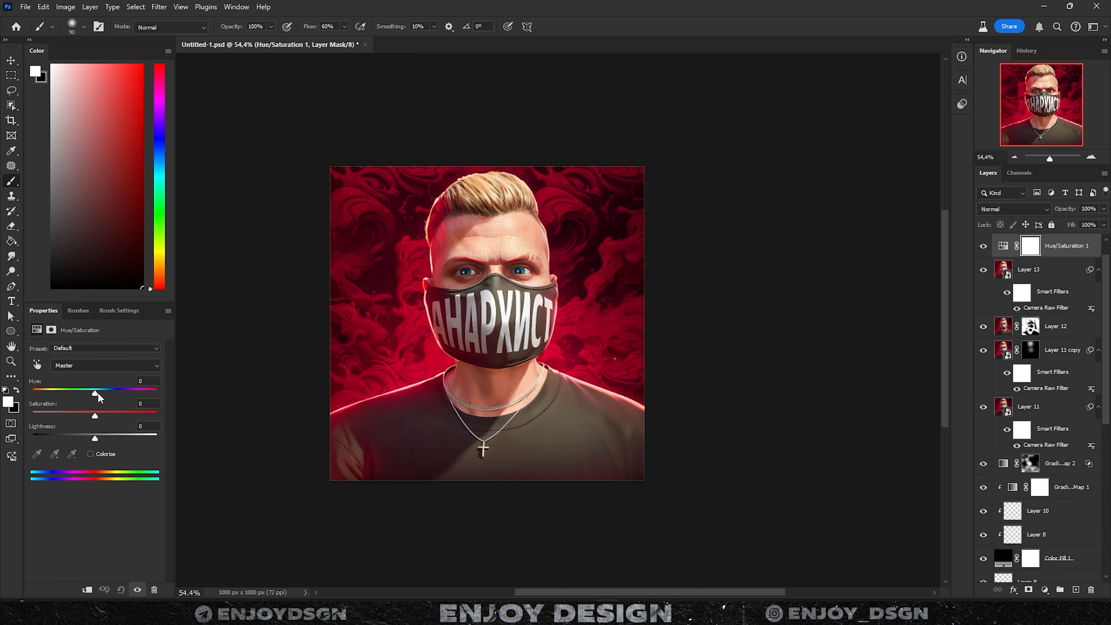
pyautogui.moveTo(98, 394)
pyautogui.mouseDown()
pyautogui.moveTo(107, 395)
pyautogui.moveTo(93, 395)
pyautogui.mouseUp()
pyautogui.hotkey('ctrl', 'i')
# - Paint white on the mask with a 175 px brush so the hue shift covers the swirl background
pyautogui.scroll(2, 355, 233)
pyautogui.press(']')
pyautogui.press(']')
pyautogui.press(']')
pyautogui.press(']')
pyautogui.press(']')
pyautogui.press(']')
pyautogui.press(']')
pyautogui.press(']')
pyautogui.press(']')
pyautogui.press(']')
pyautogui.press(']')
pyautogui.press(']')
pyautogui.press(']')
pyautogui.press(']')
pyautogui.press(']')
pyautogui.press(']')
pyautogui.press(']')
pyautogui.press(']')
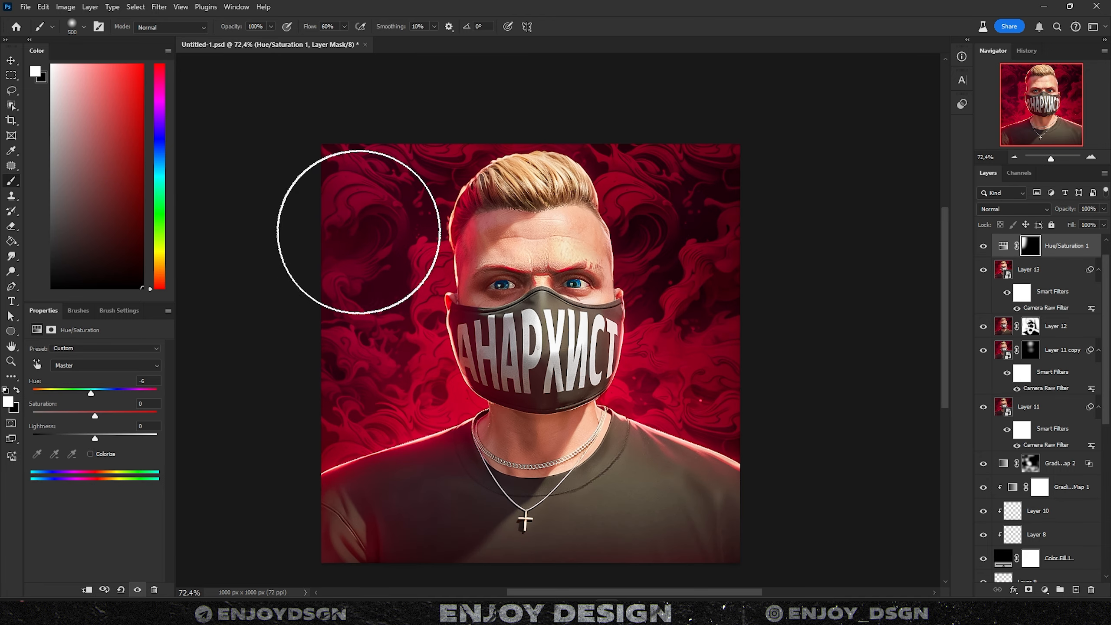
pyautogui.moveTo(359, 231); pyautogui.dragTo(377, 298)
pyautogui.rightClick(391, 222)
pyautogui.click(344, 186)
pyautogui.press('[')
pyautogui.press('[')
pyautogui.press('[')
pyautogui.press('[')
pyautogui.press('[')
pyautogui.moveTo(503, 153)
pyautogui.mouseDown()
pyautogui.moveTo(707, 144)
pyautogui.moveTo(735, 347)
pyautogui.moveTo(625, 210)
pyautogui.moveTo(607, 272)
pyautogui.moveTo(625, 232)
pyautogui.moveTo(429, 238)
pyautogui.mouseUp()
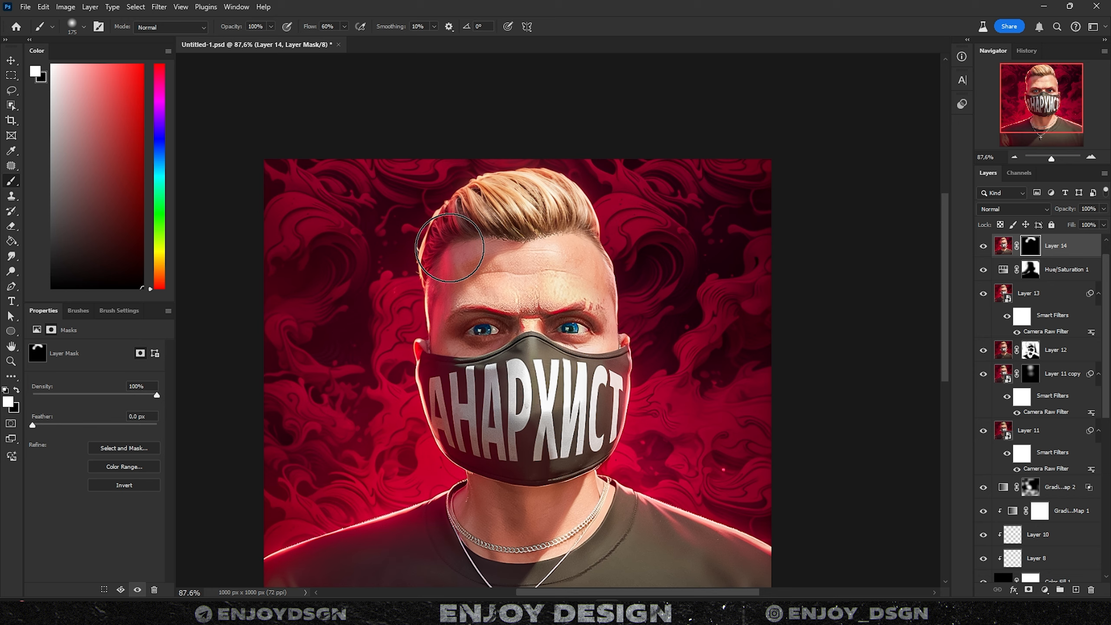
# - Paint black on Layer 14's mask to hide part of it near the forehead
pyautogui.press('x')
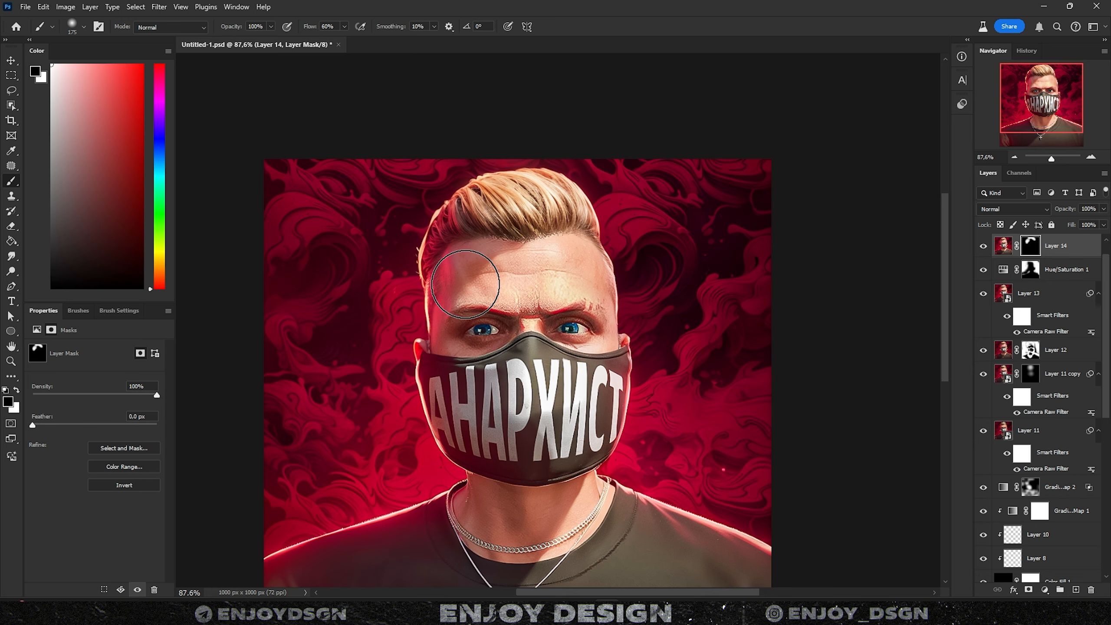
pyautogui.moveTo(465, 284); pyautogui.dragTo(452, 273)
pyautogui.press('x')
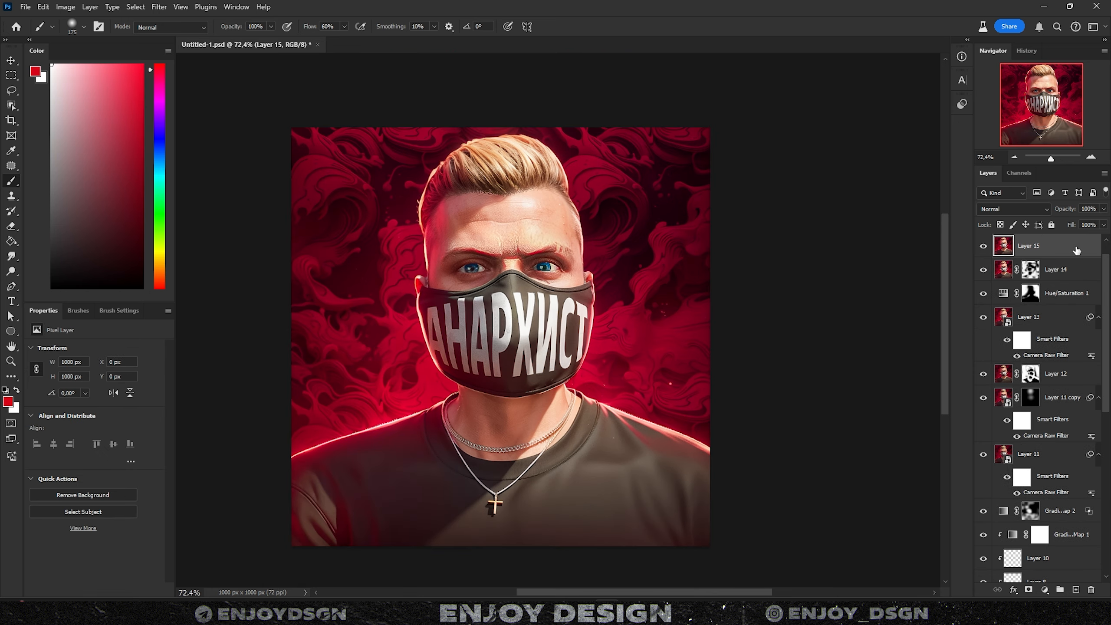
# - Convert merged Layer 15 to a smart object and apply a Camera Raw Filter to it
pyautogui.rightClick(1050, 245)
pyautogui.click(1003, 342)
pyautogui.click(159, 7)
pyautogui.click(245, 112)
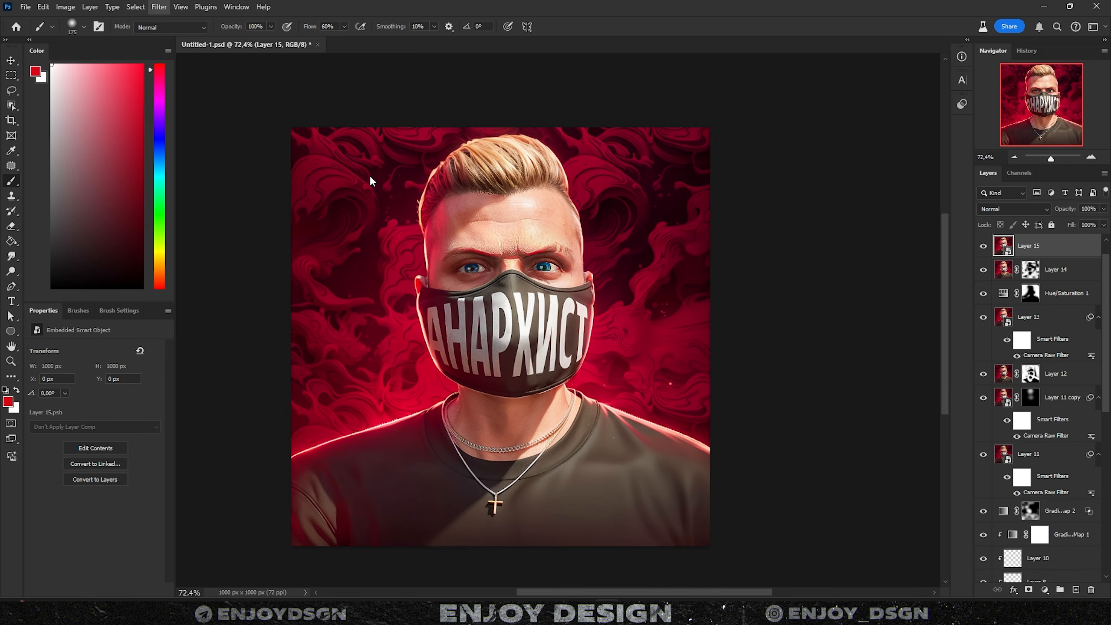
# - In Camera Raw, tone down highlights, reduce vibrance slightly and add sharpening; adjust sampling steps
pyautogui.scroll(-1, 380, 188)
pyautogui.moveTo(934, 246); pyautogui.dragTo(923, 246)
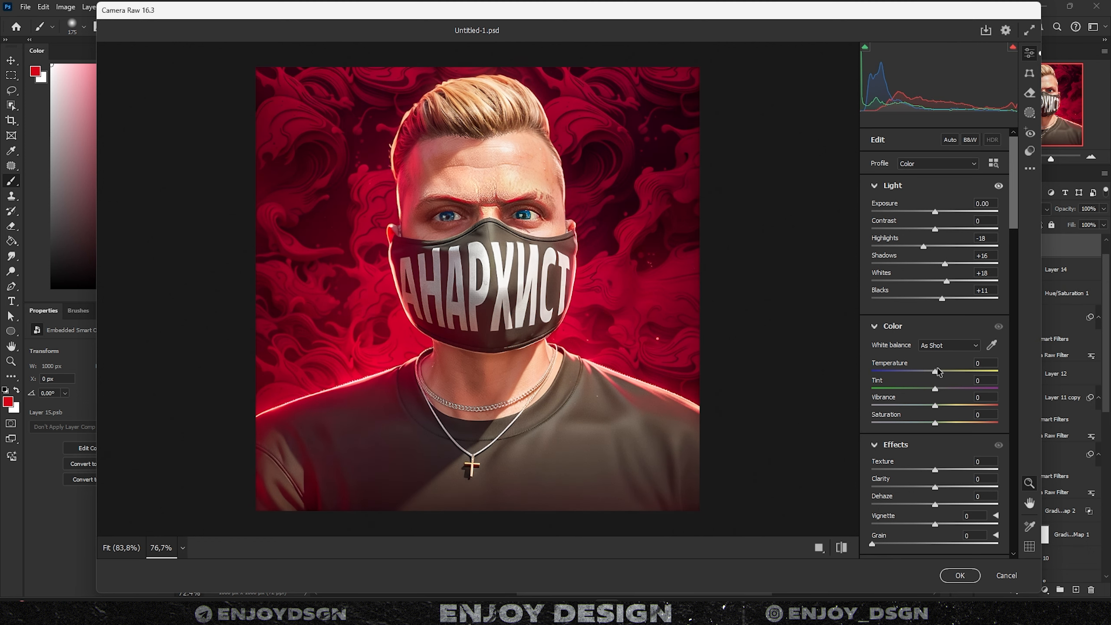
pyautogui.moveTo(935, 405); pyautogui.dragTo(921, 431)
pyautogui.scroll(-10, 937, 489)
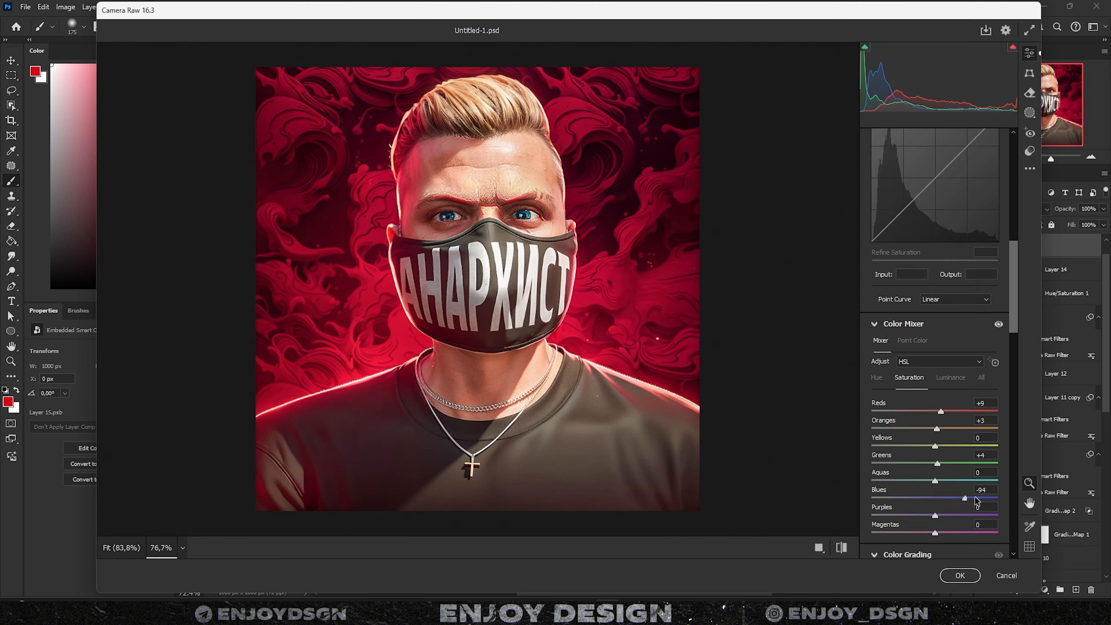
pyautogui.scroll(-8, 919, 503)
pyautogui.click(908, 379)
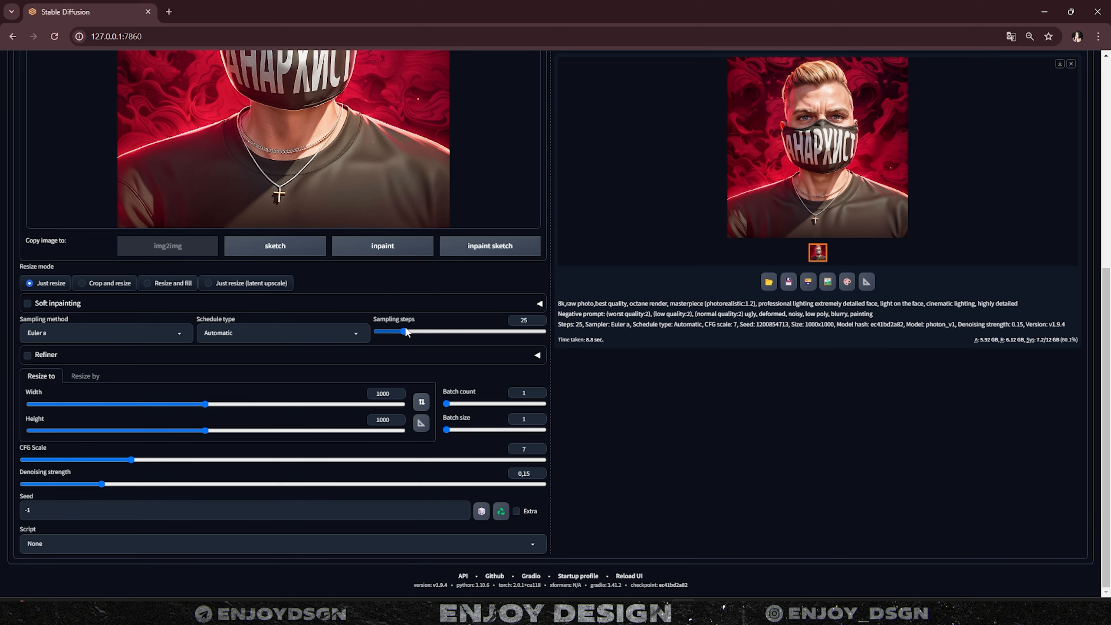
pyautogui.moveTo(407, 332); pyautogui.dragTo(421, 333)
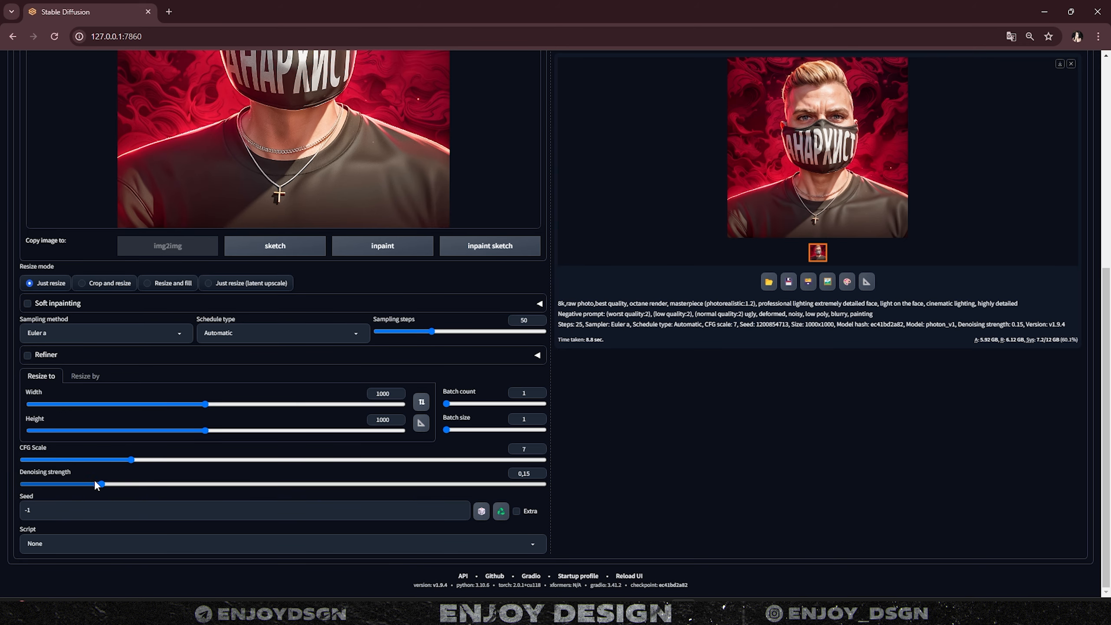
# - Raise the denoising strength to about 0.22 and generate a new avatar render
pyautogui.moveTo(101, 484); pyautogui.dragTo(134, 484)
pyautogui.scroll(8, 626, 510)
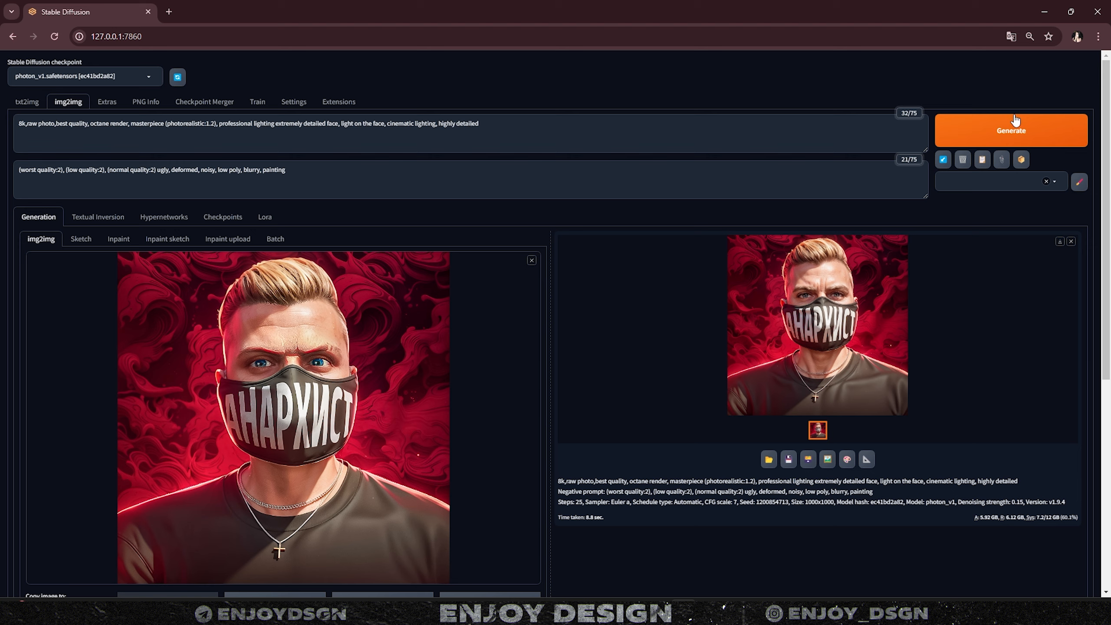
pyautogui.click(1011, 131)
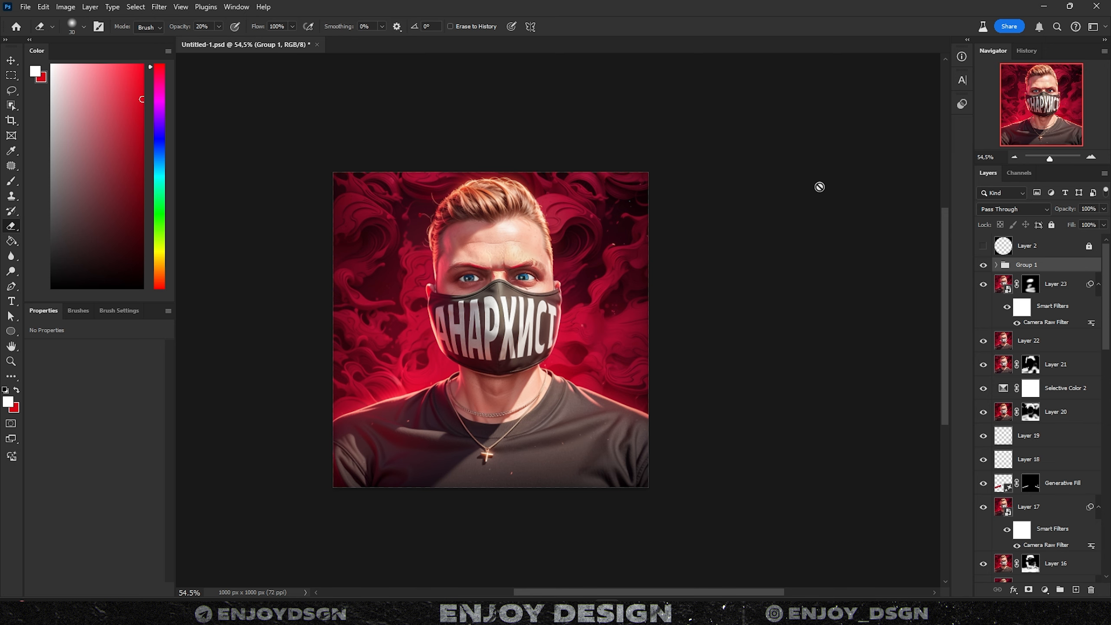
# - Pan and zoom around the finished avatar to inspect it, switching to the Move tool
pyautogui.moveTo(783, 264)
pyautogui.mouseDown()
pyautogui.moveTo(790, 236)
pyautogui.moveTo(816, 253)
pyautogui.mouseUp()
pyautogui.scroll(-1, 790, 247)
pyautogui.press('v')
pyautogui.scroll(1, 781, 281)
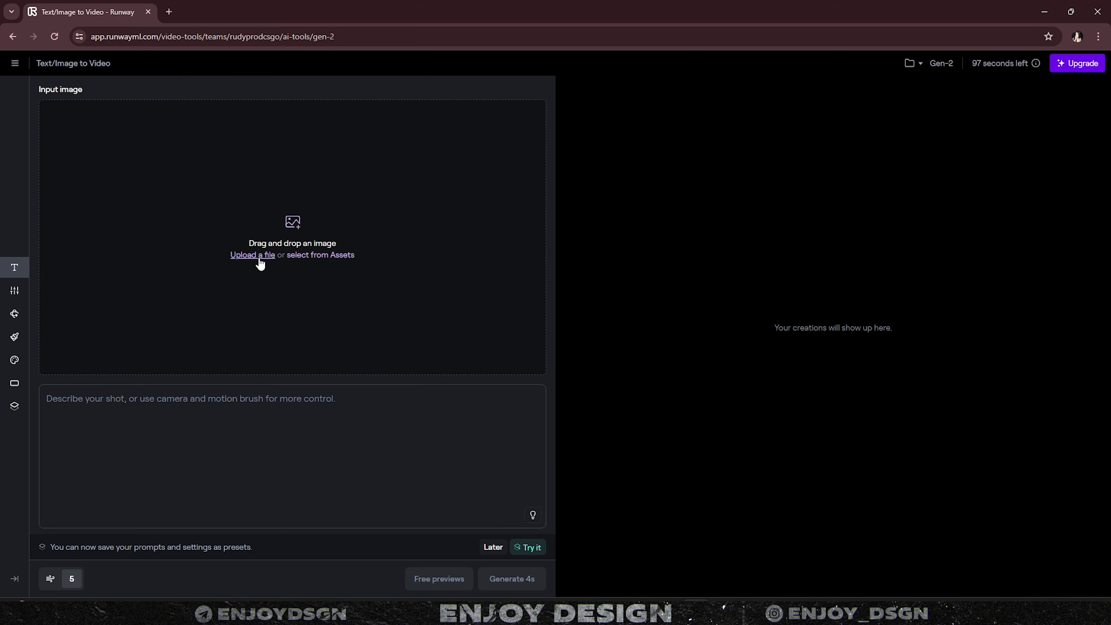
# - Upload Untitled-1.jpg as the Gen-2 source image
pyautogui.click(252, 255)
pyautogui.click(179, 106)
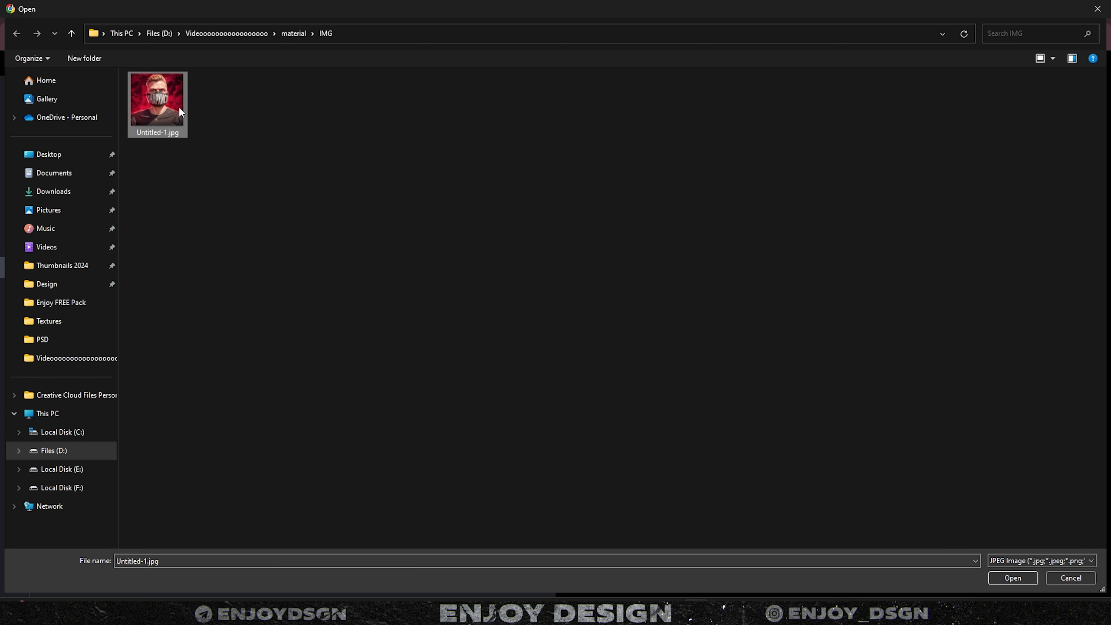
pyautogui.doubleClick(179, 106)
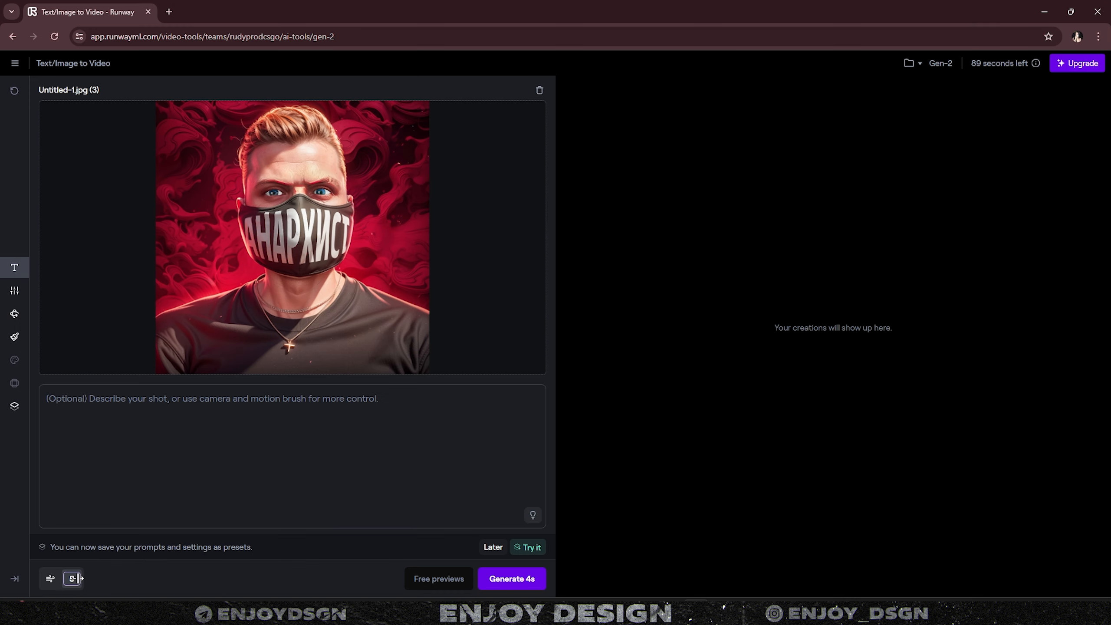
# - Change the value from 5 to 10, generate a 4-second video and play the result
pyautogui.press('BackSpace')
pyautogui.write('10')
pyautogui.click(187, 487)
pyautogui.click(531, 583)
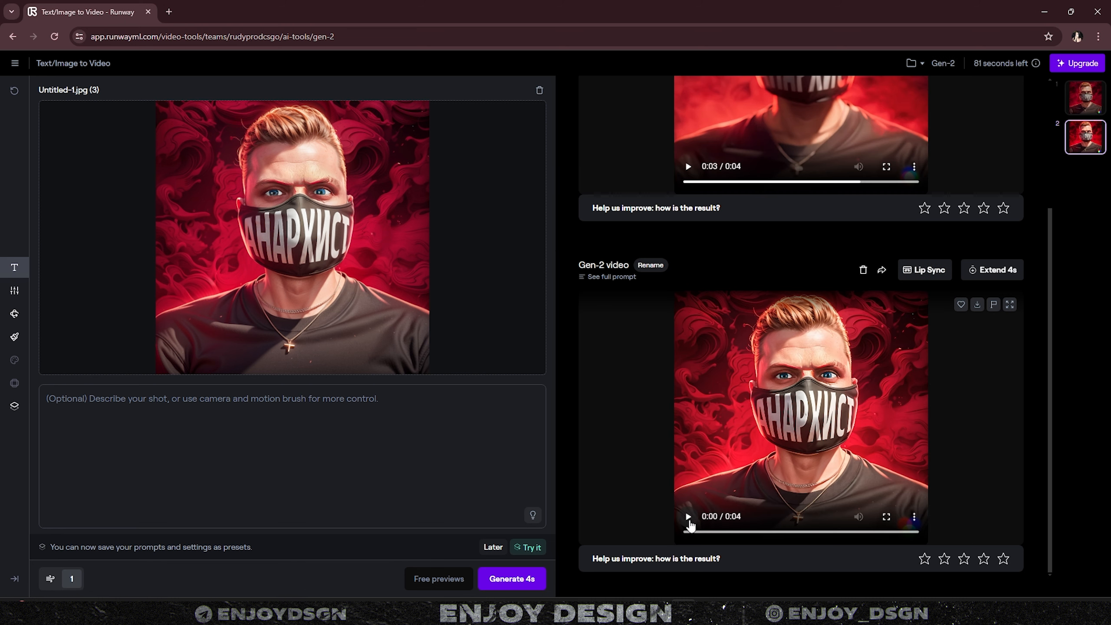
pyautogui.click(688, 518)
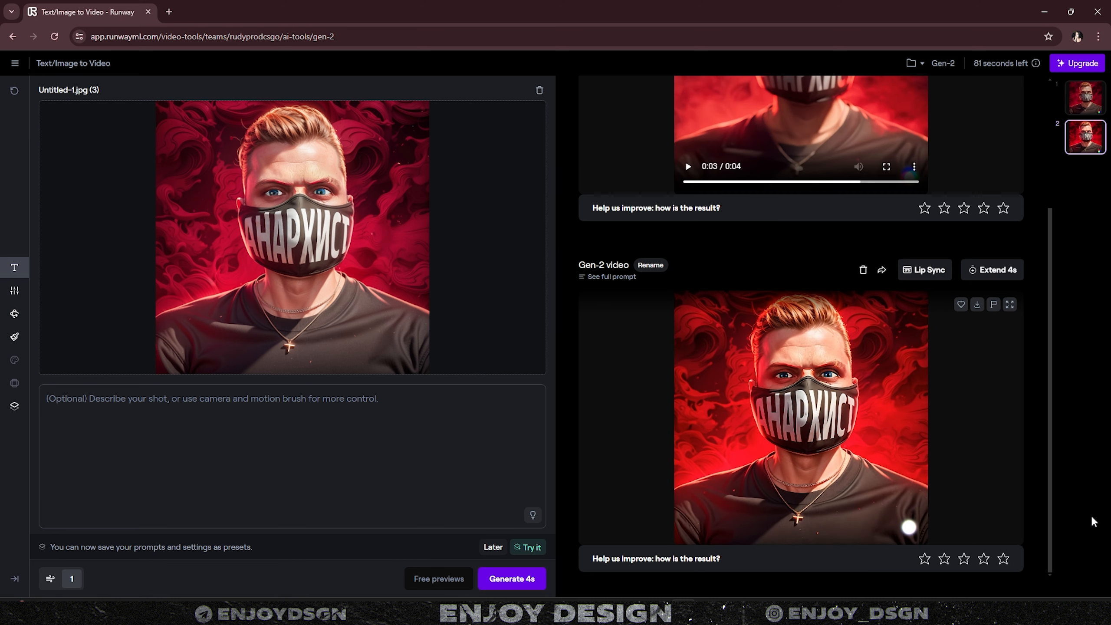